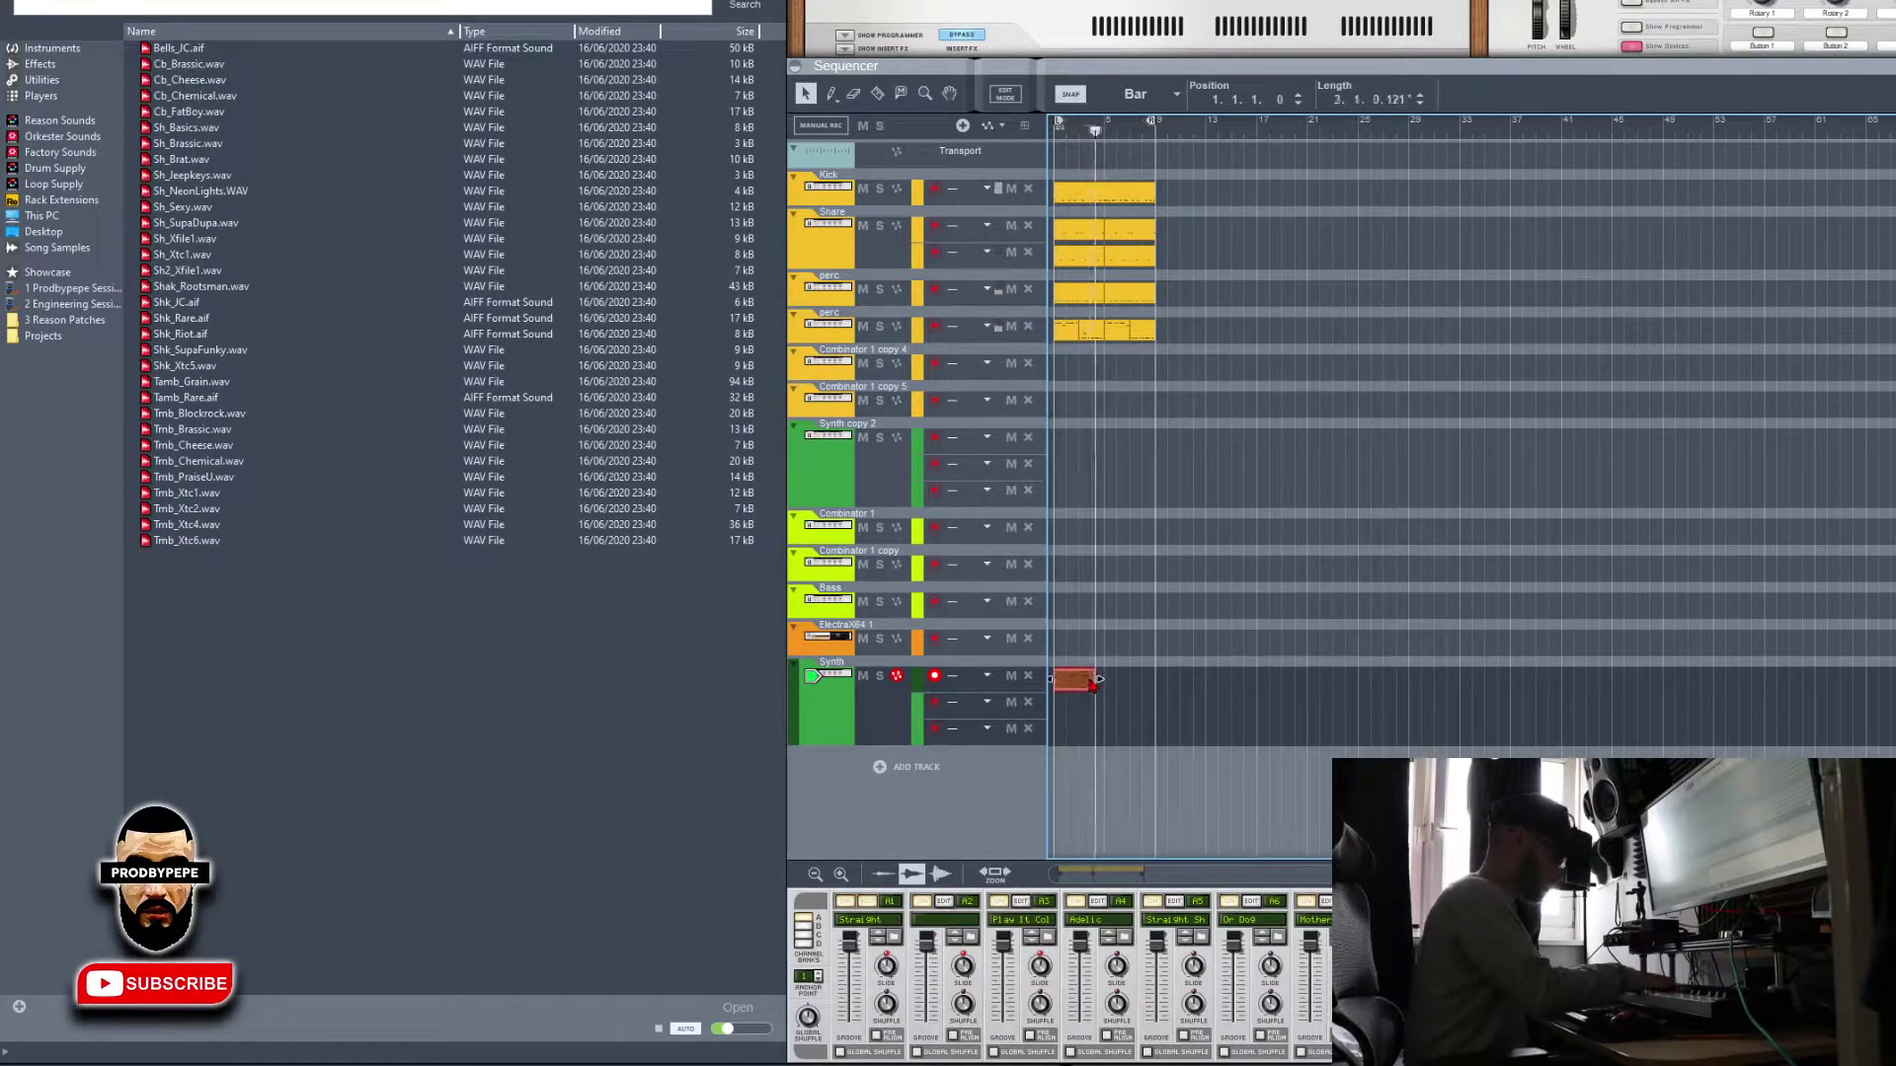
End the first Synth take, record an eight-bar melody onto the Synth track's second note lane, and play it back
key("space")
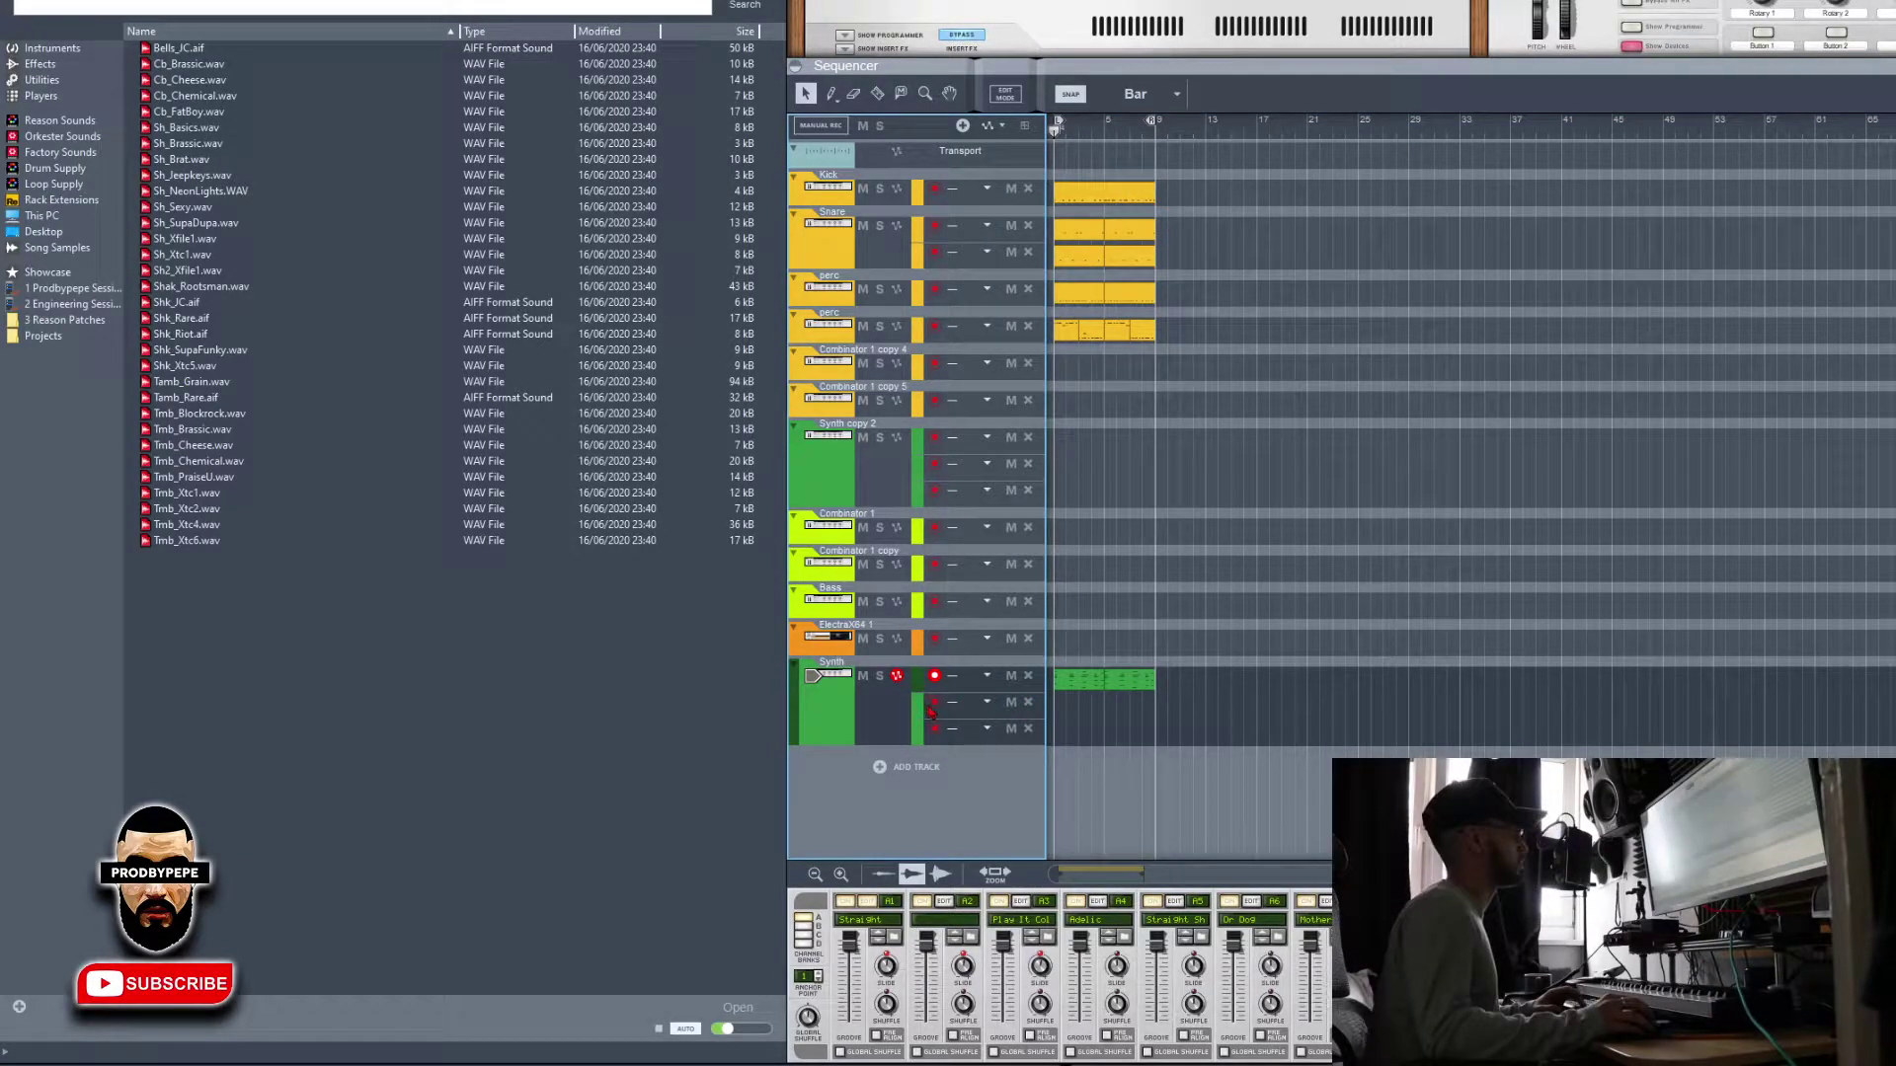
left_click(933, 703)
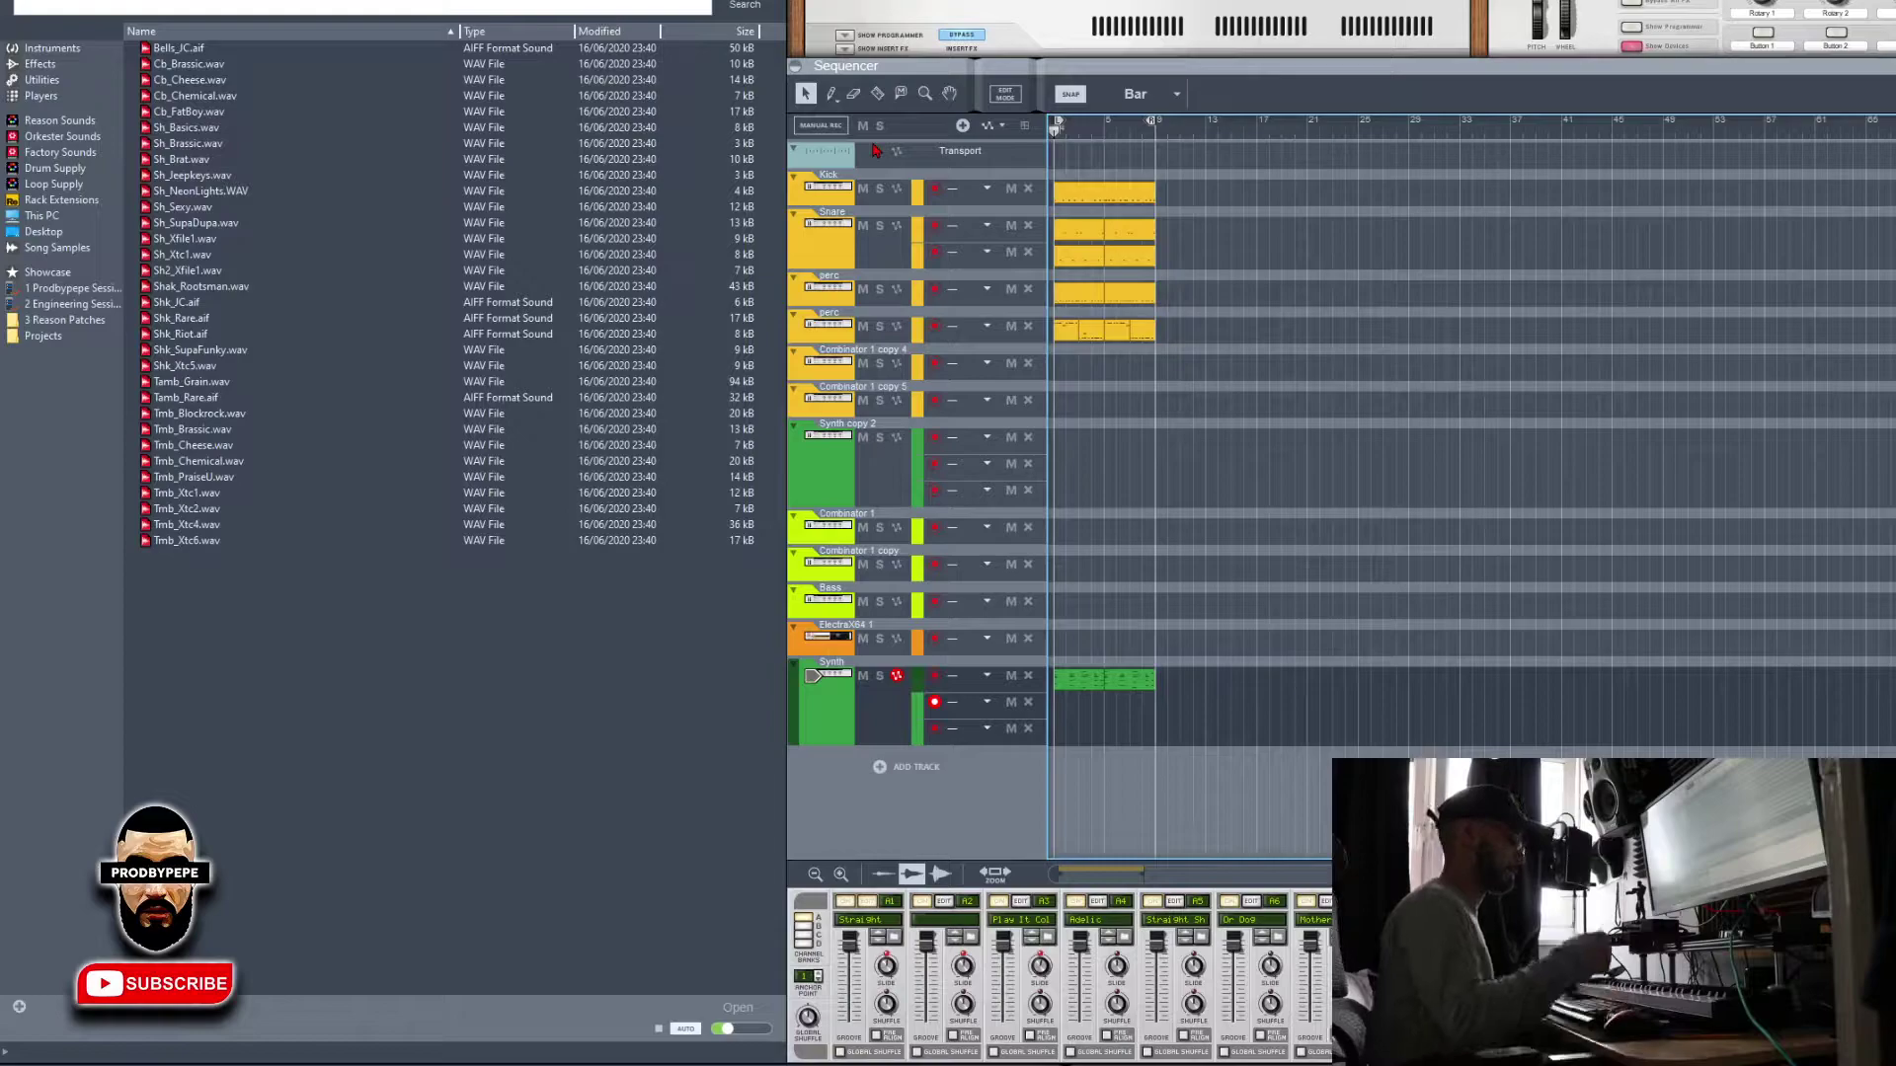
key("ctrl+Return")
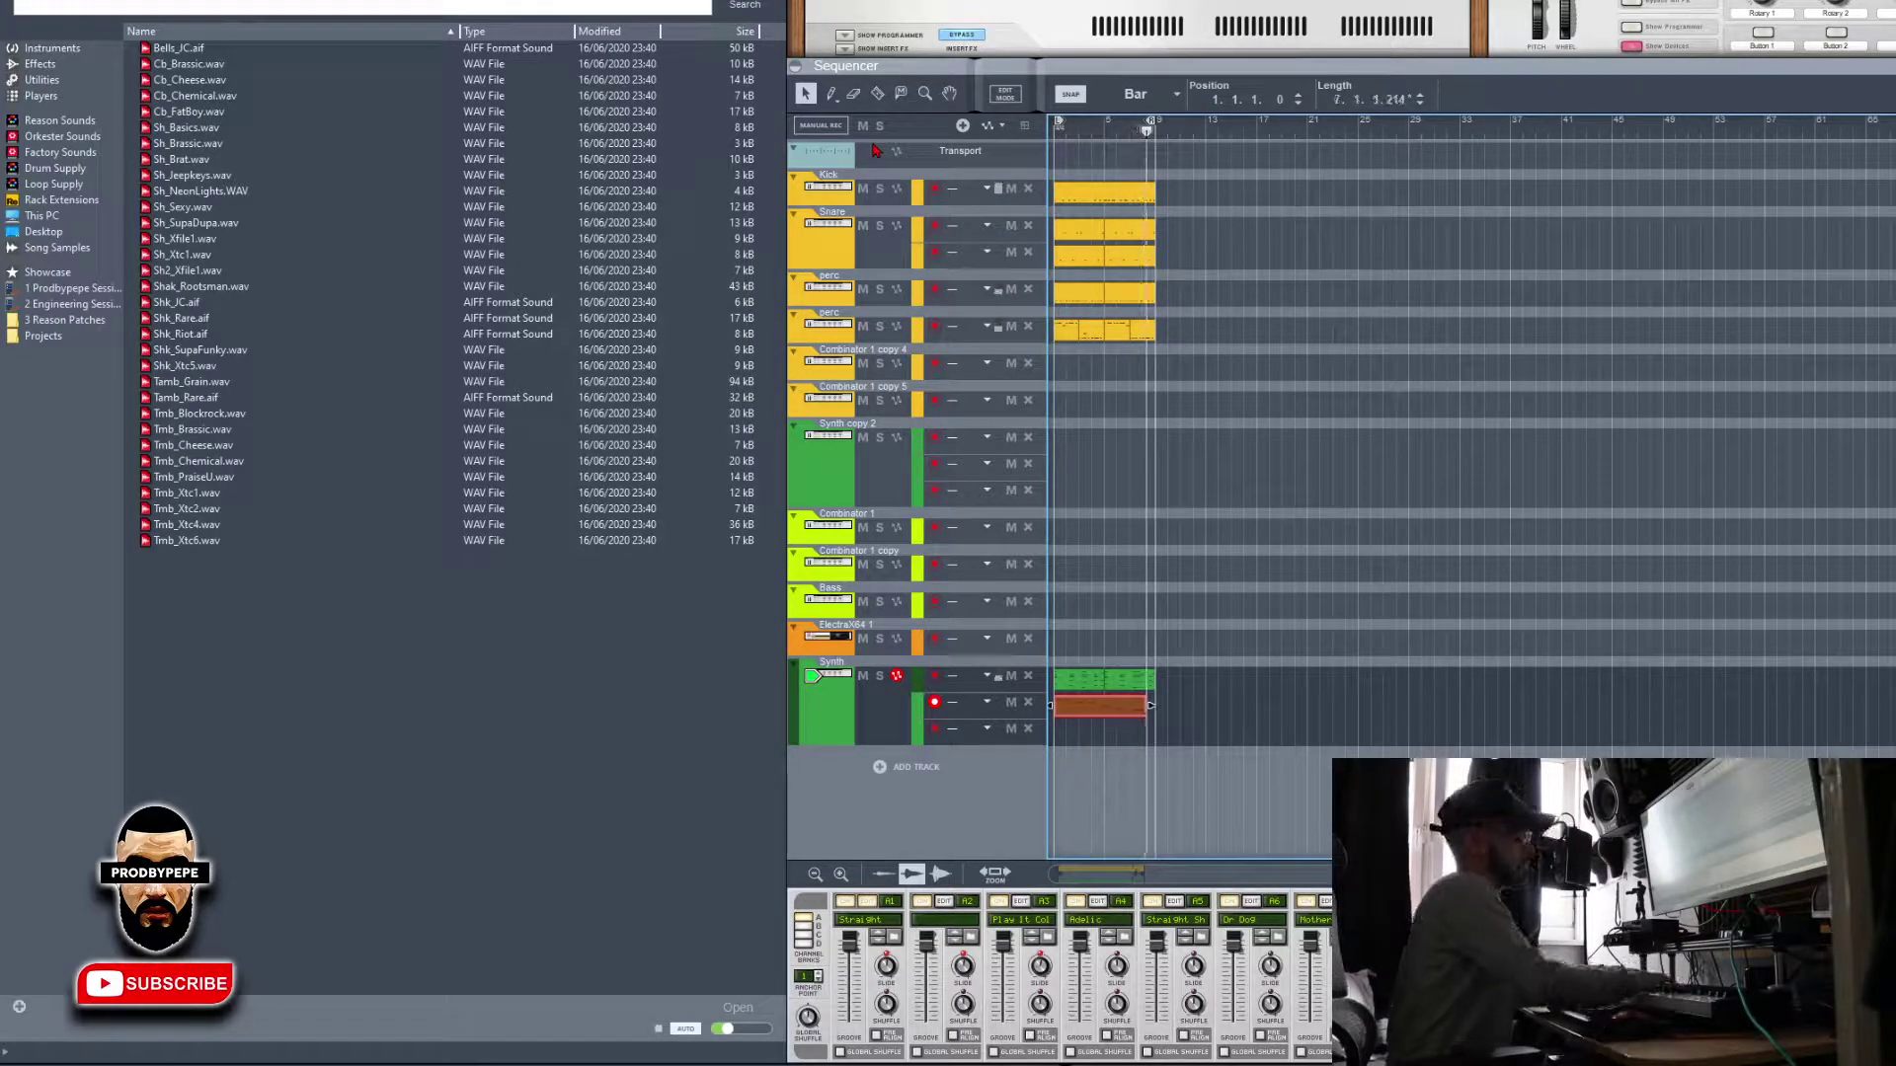
key("space")
key("space")
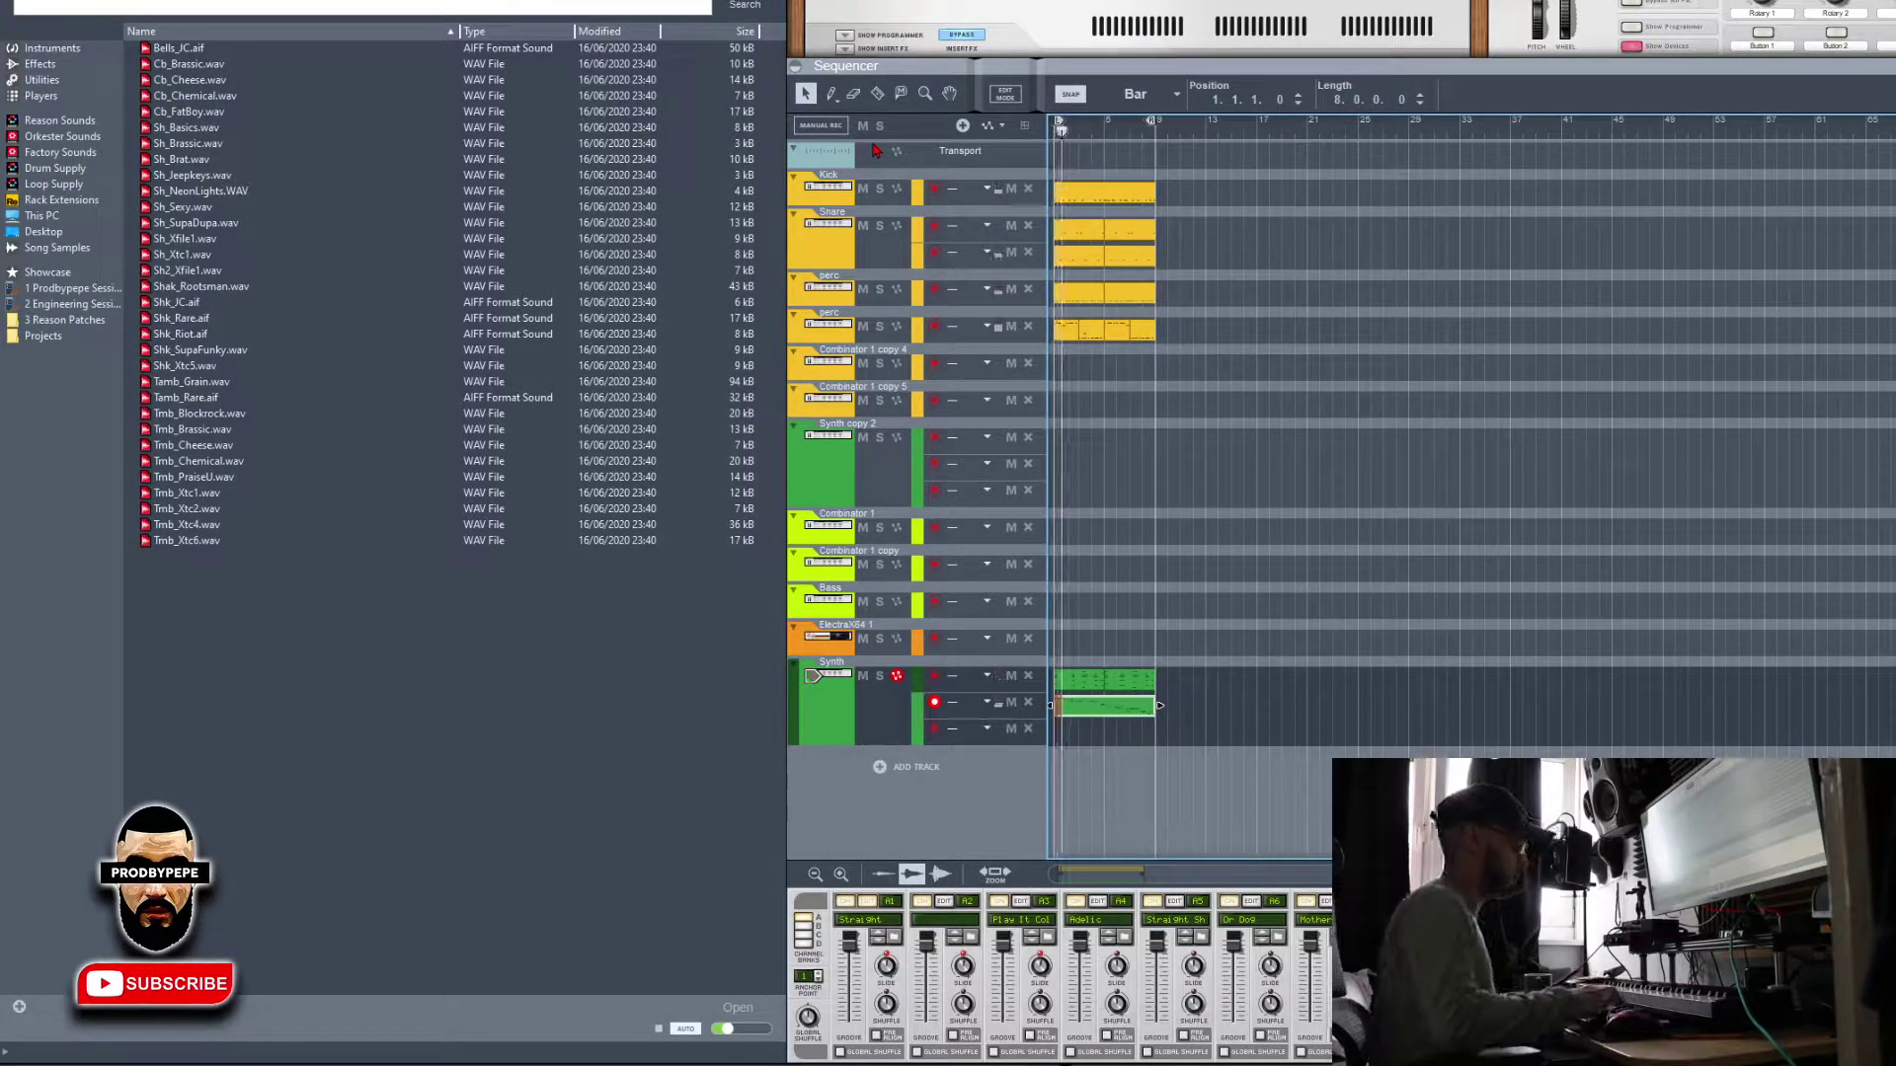
Inspect the notes of the new Synth melody clip through bar 8 in the note editor
left_click(1130, 694)
double_click(1131, 694)
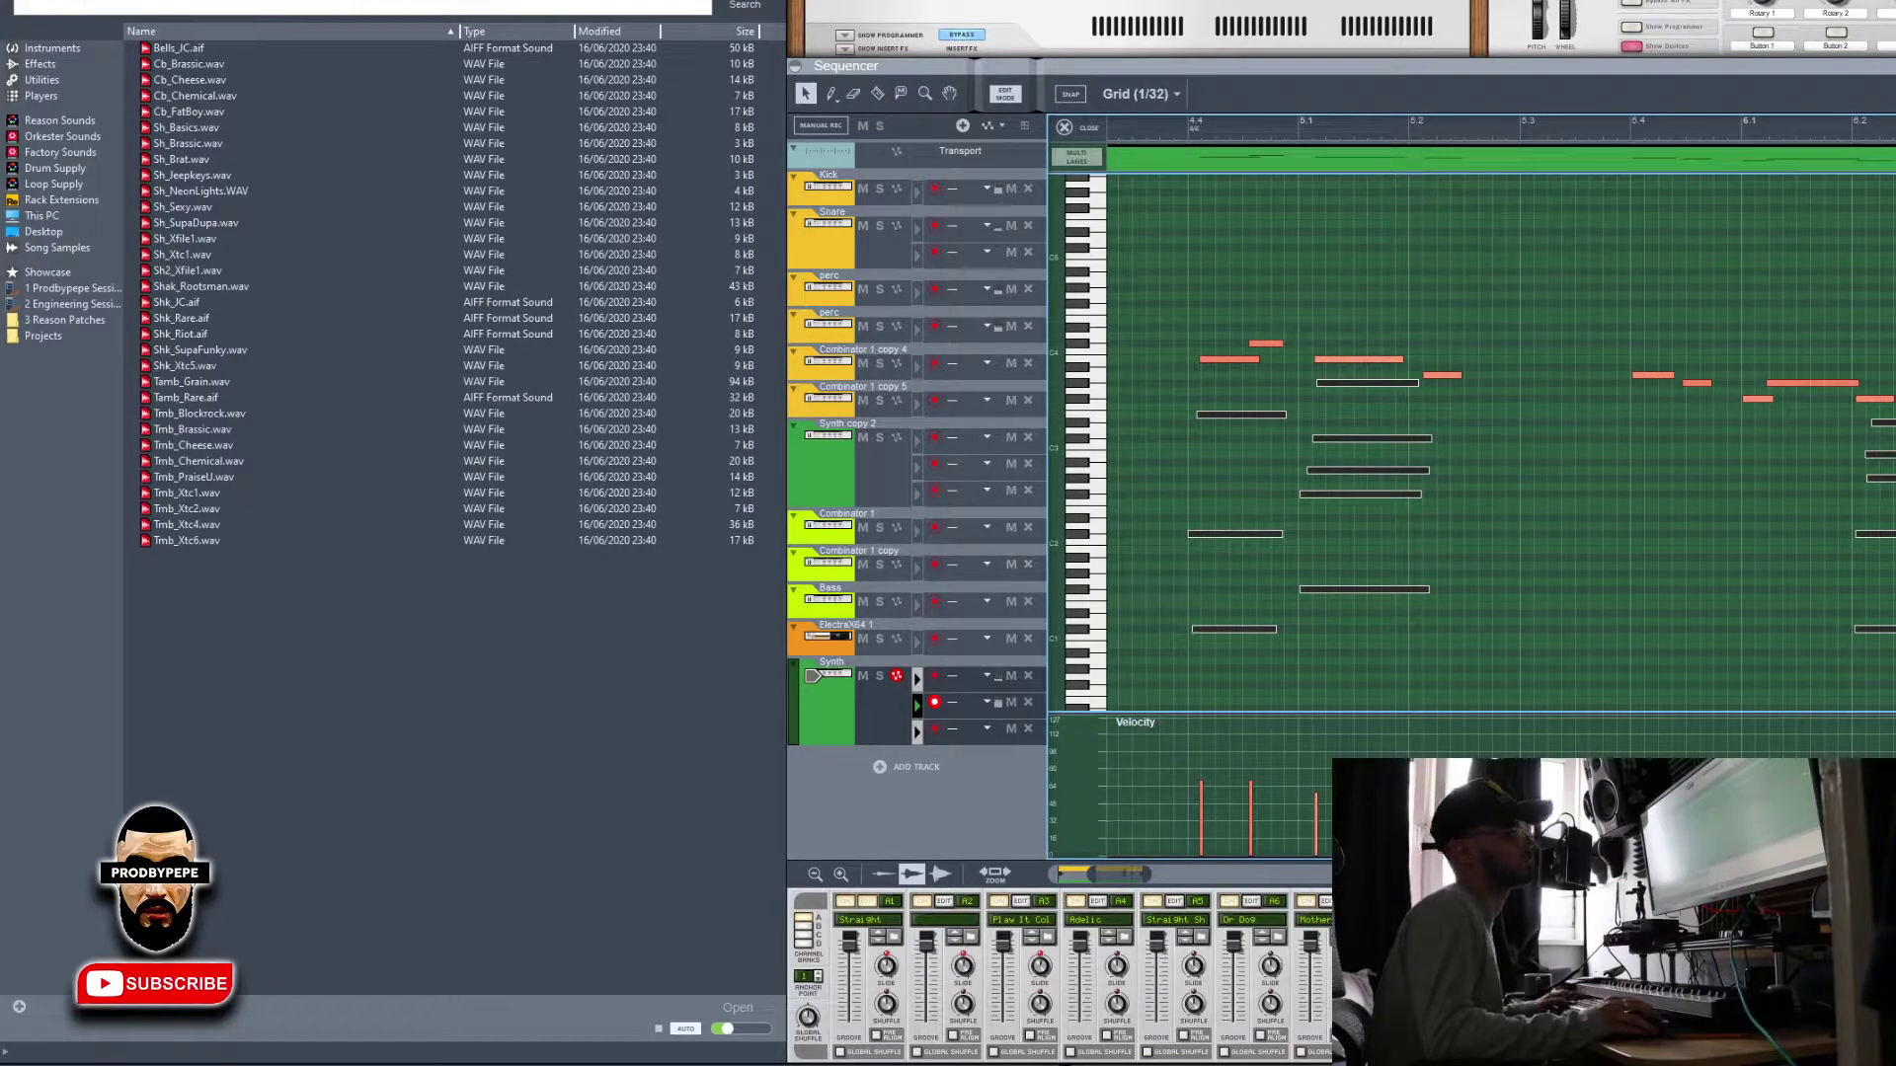
left_click_drag(1122, 874, 1139, 874)
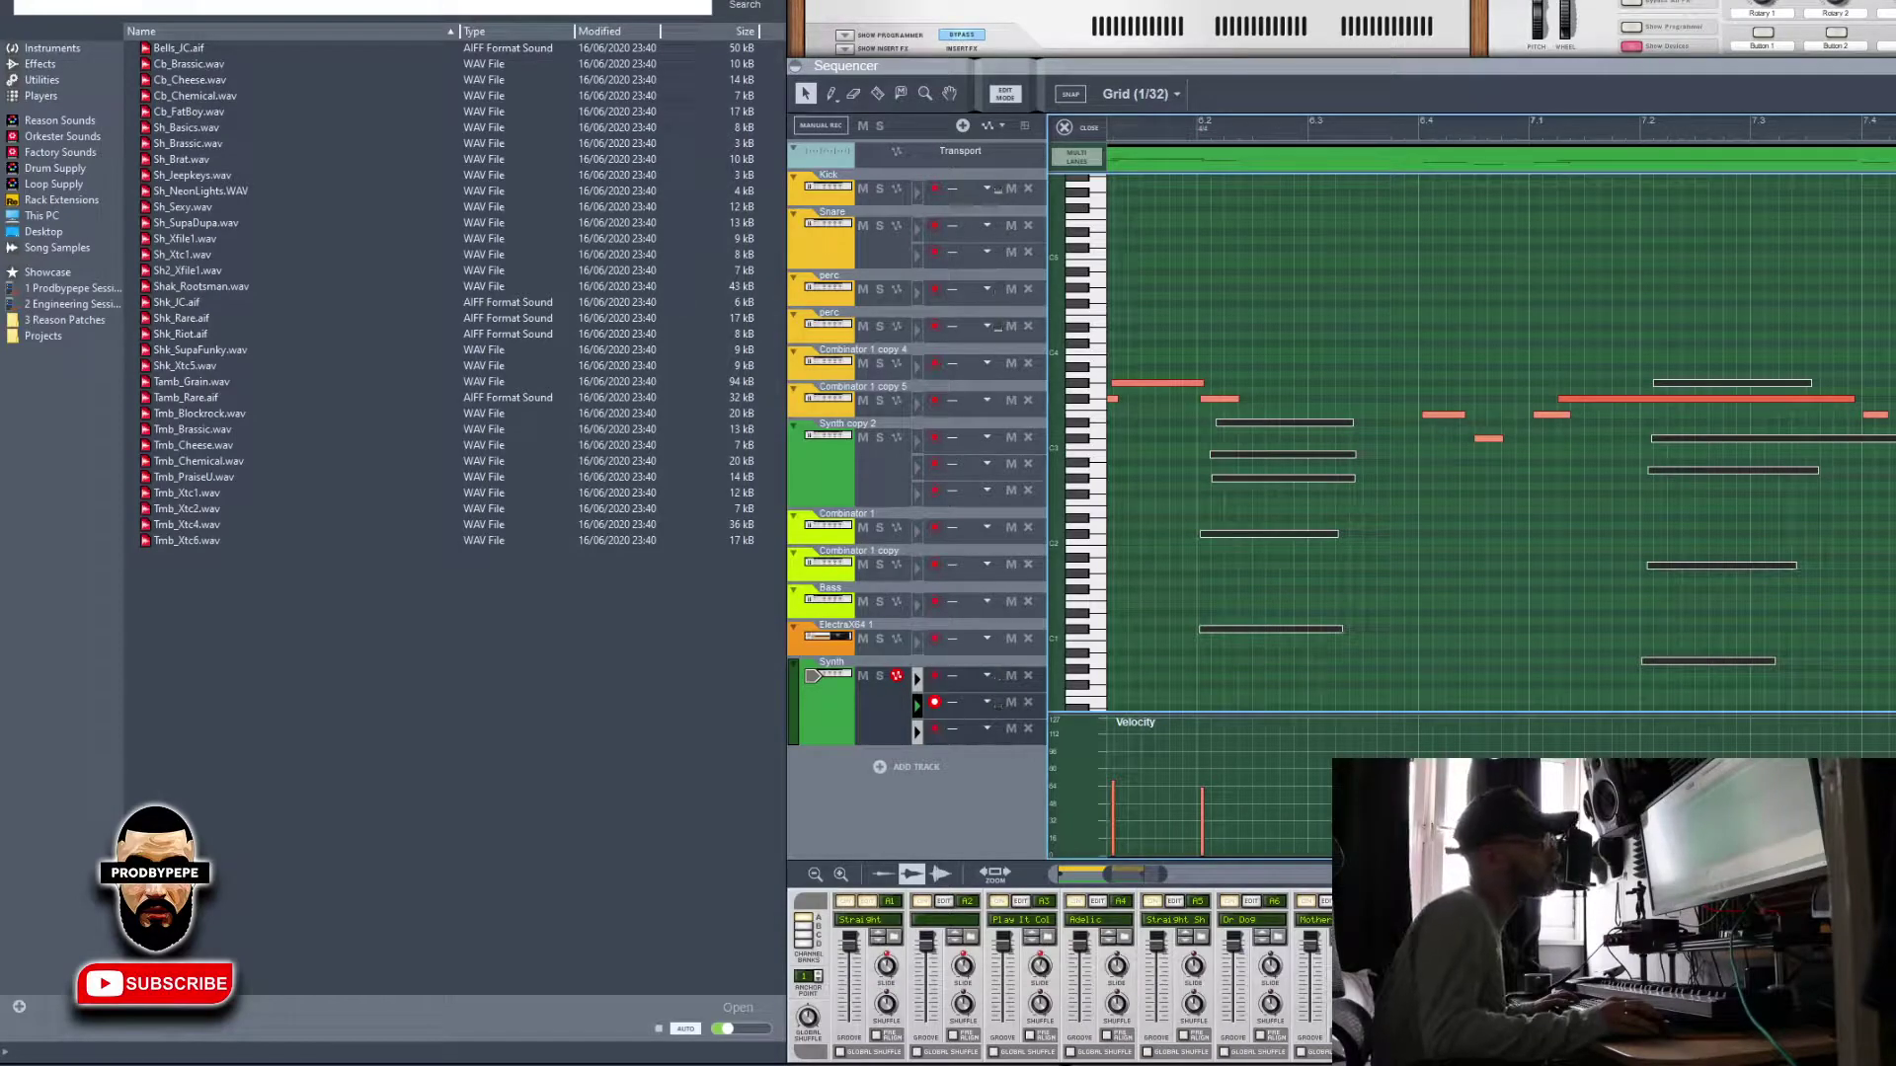
key("w")
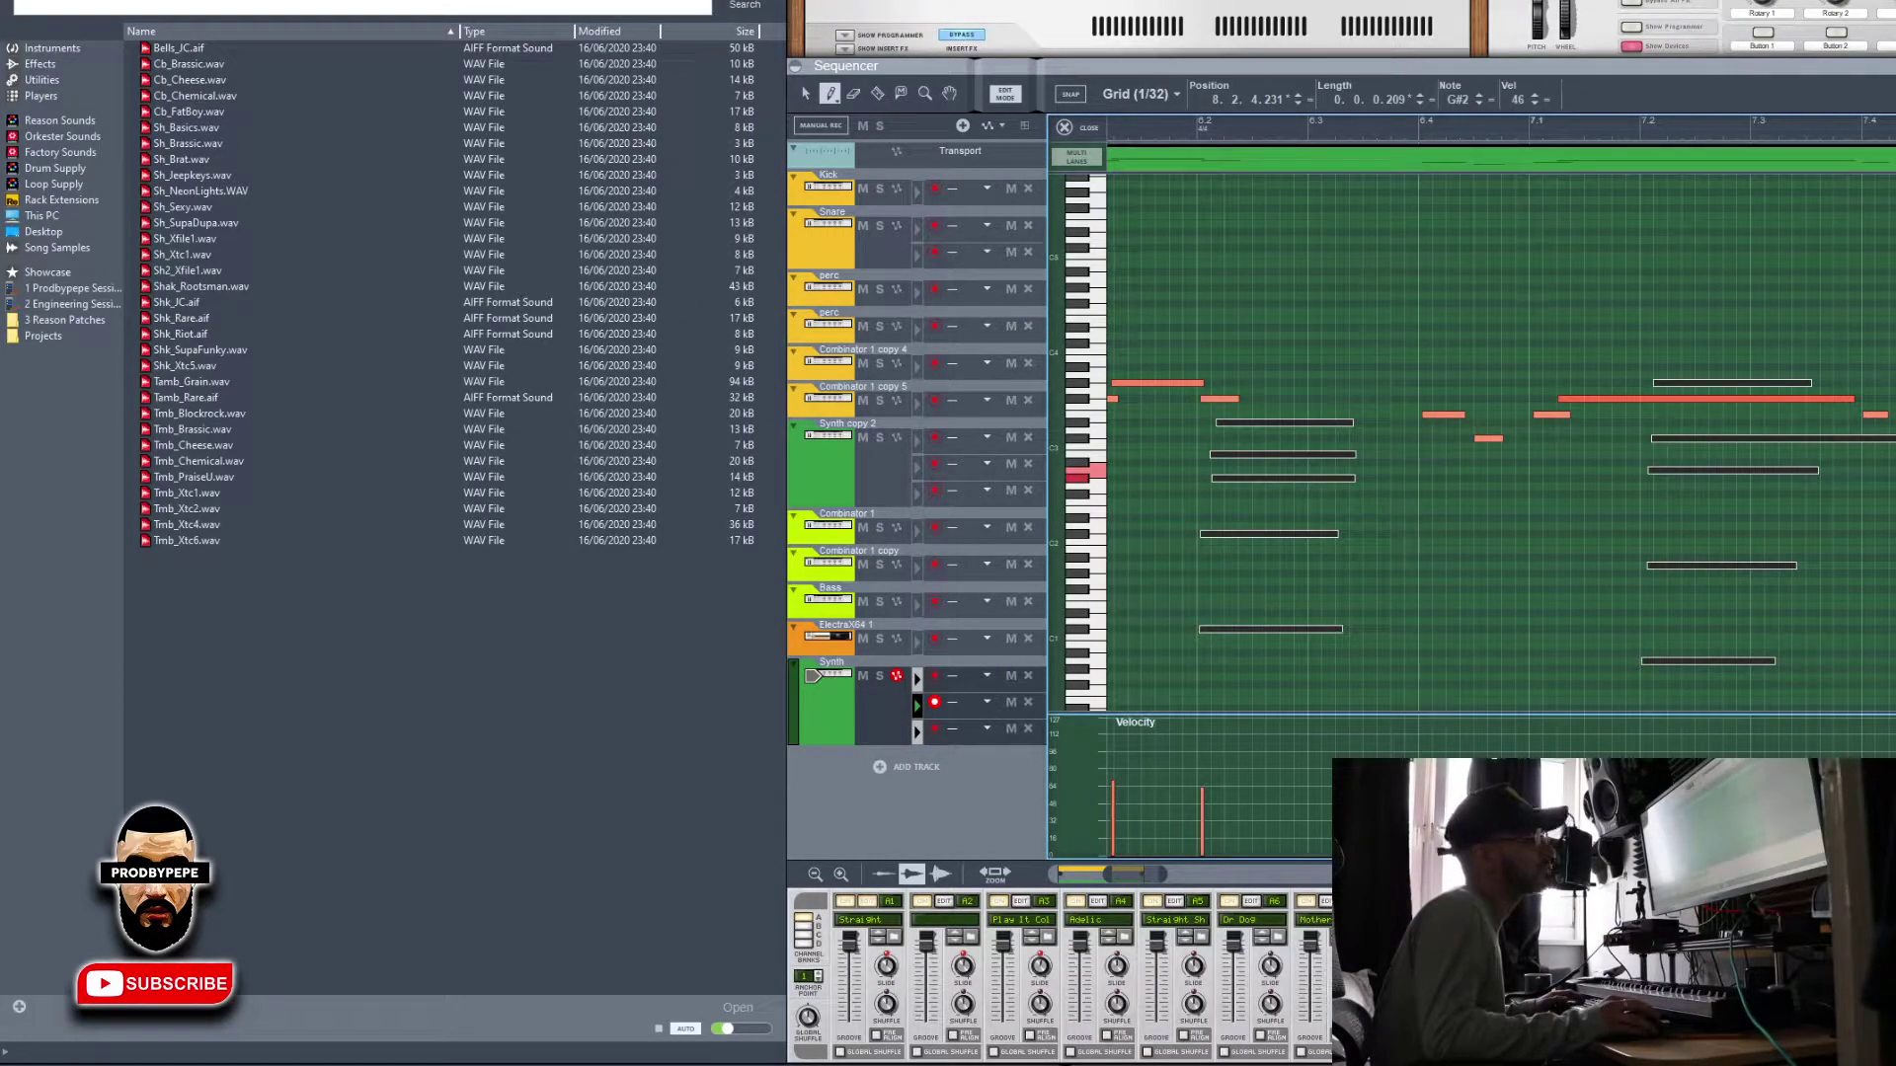
key("ctrl+e")
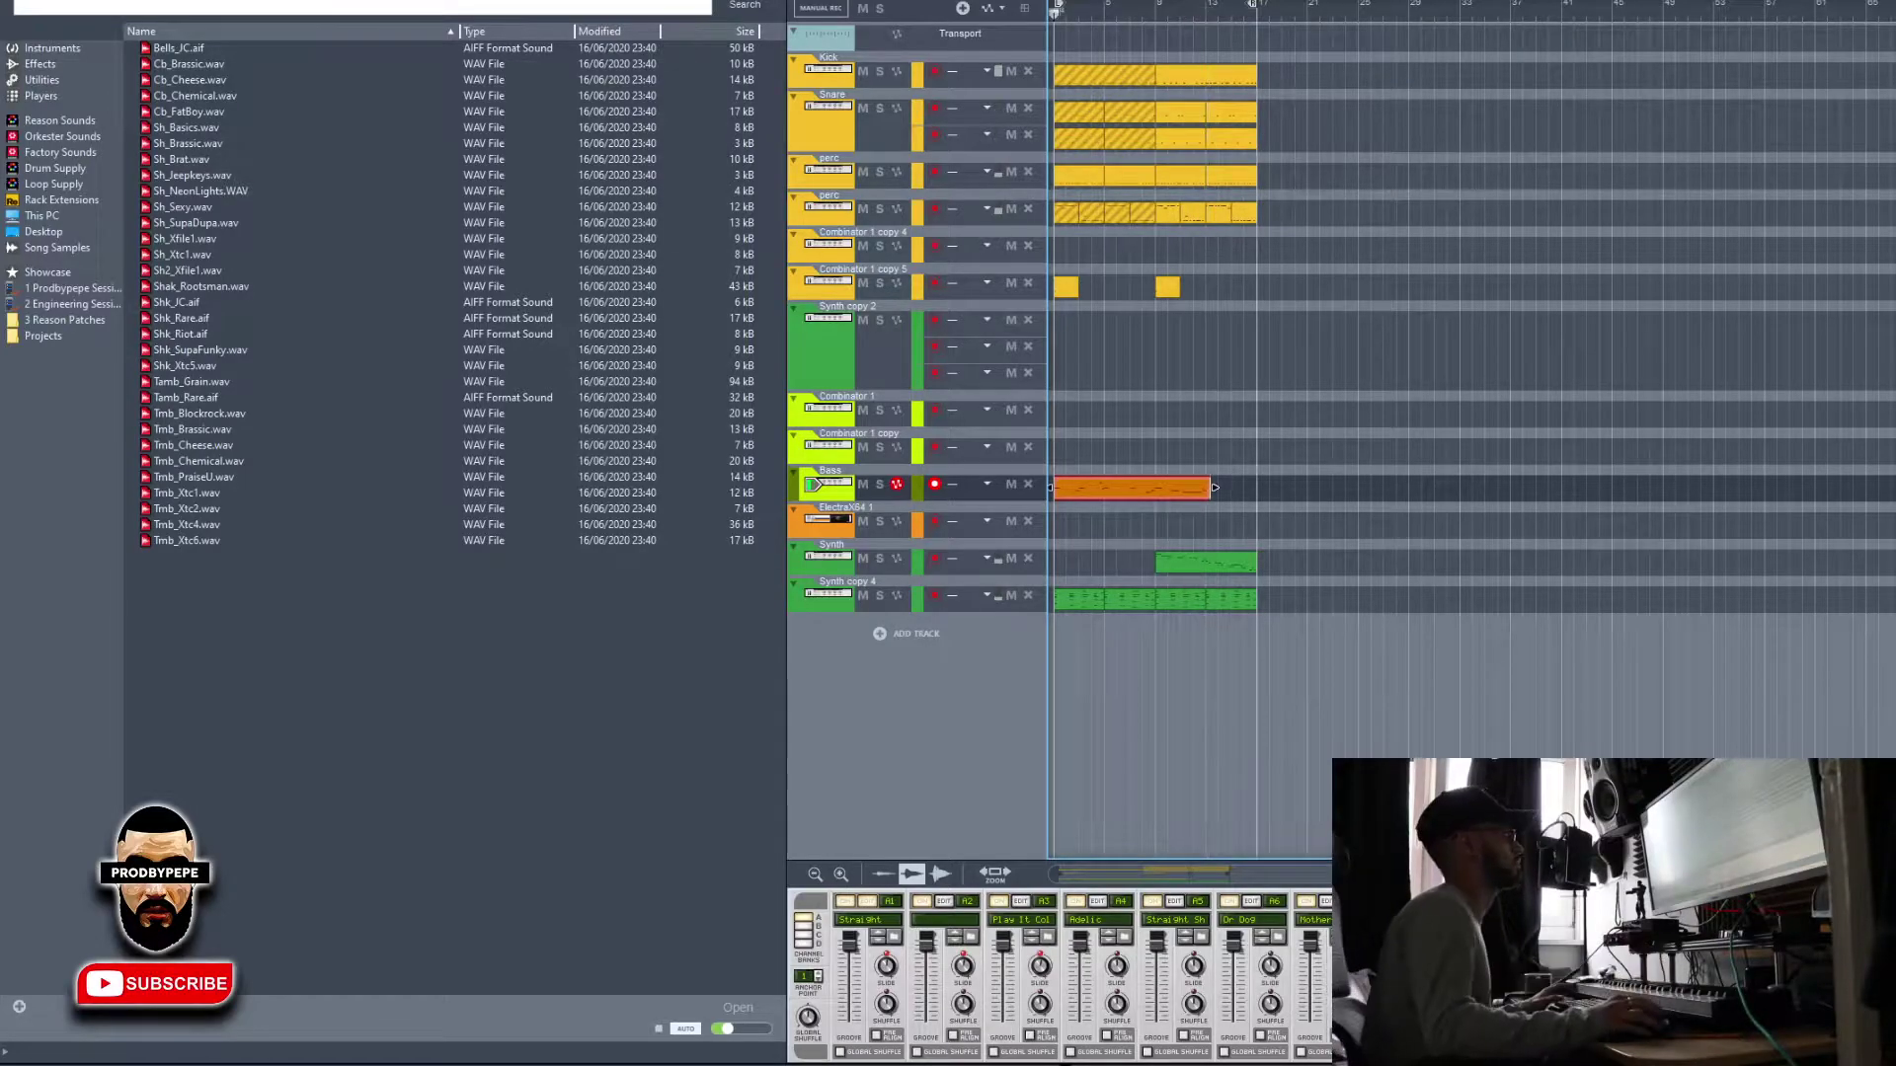
Finish recording the Bass part and open its clip to check the notes between bars 9 and 12
key("space")
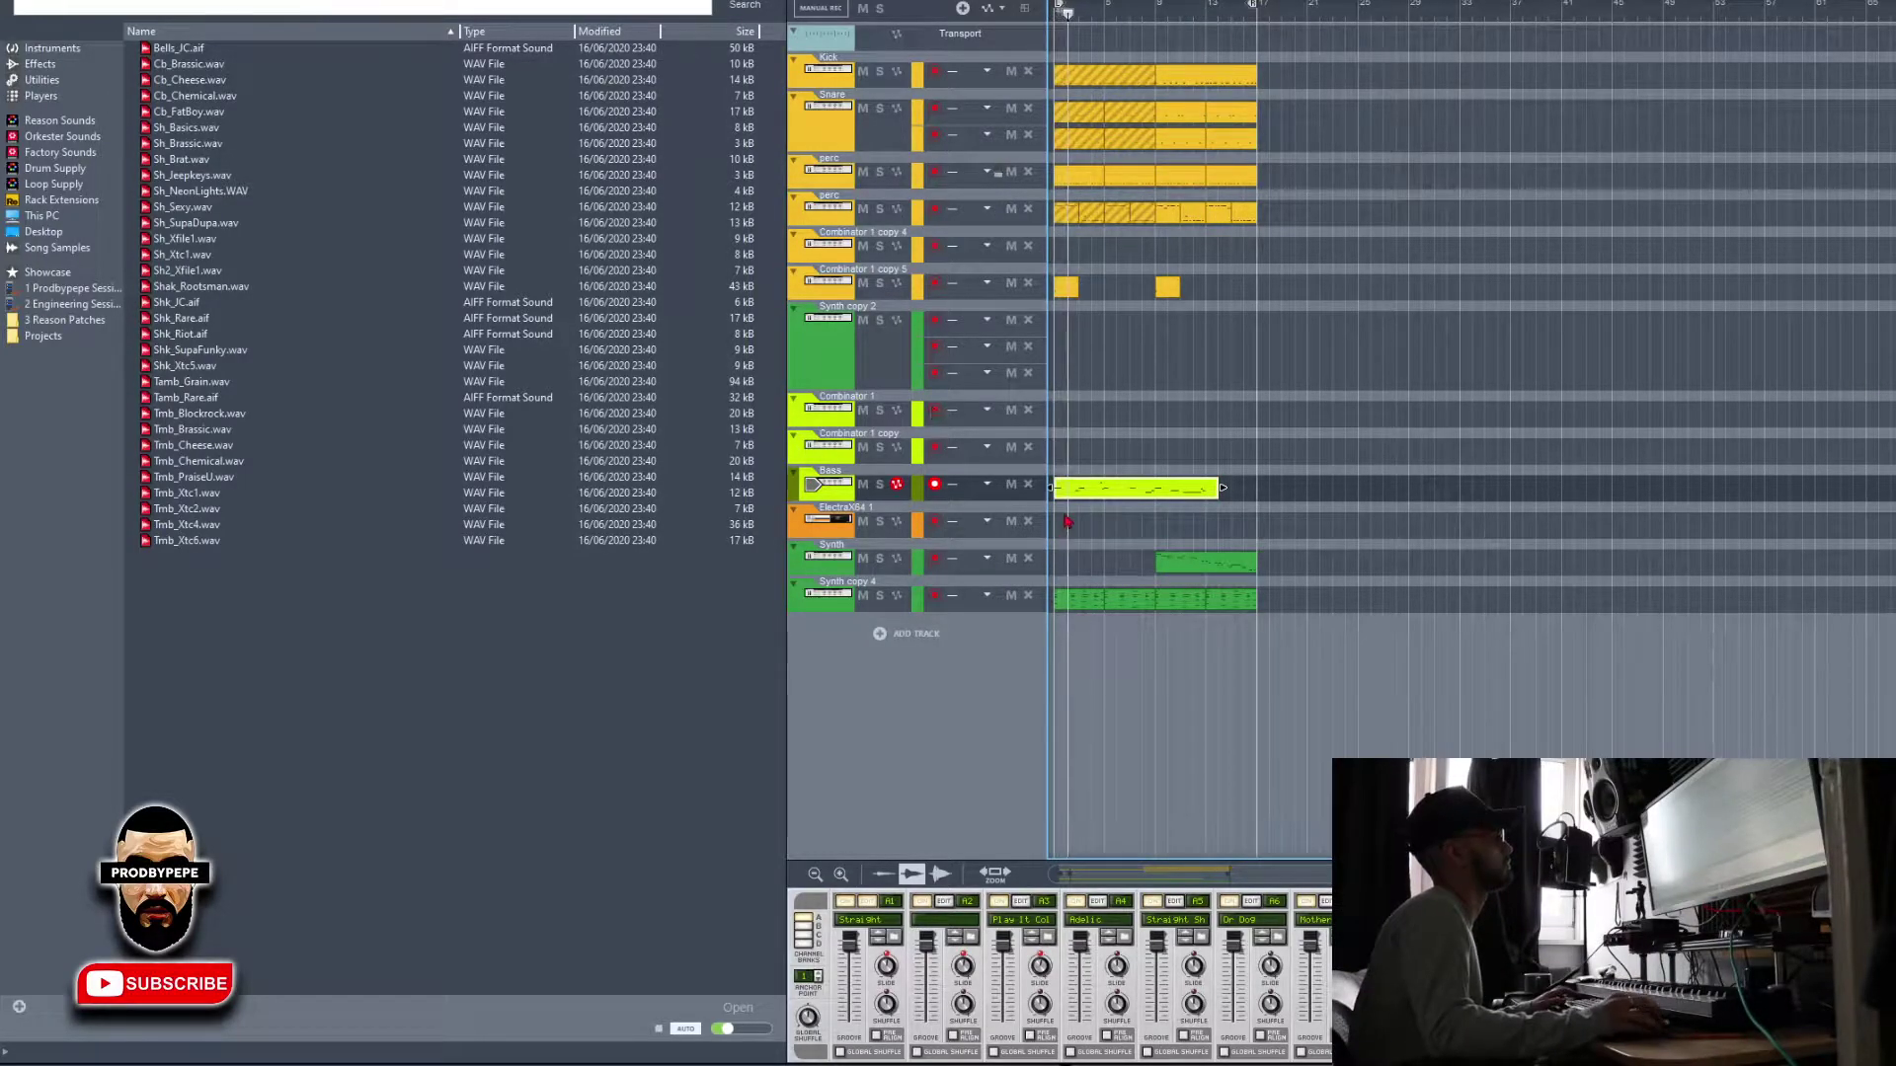
double_click(1062, 487)
left_click(1220, 10)
key("space")
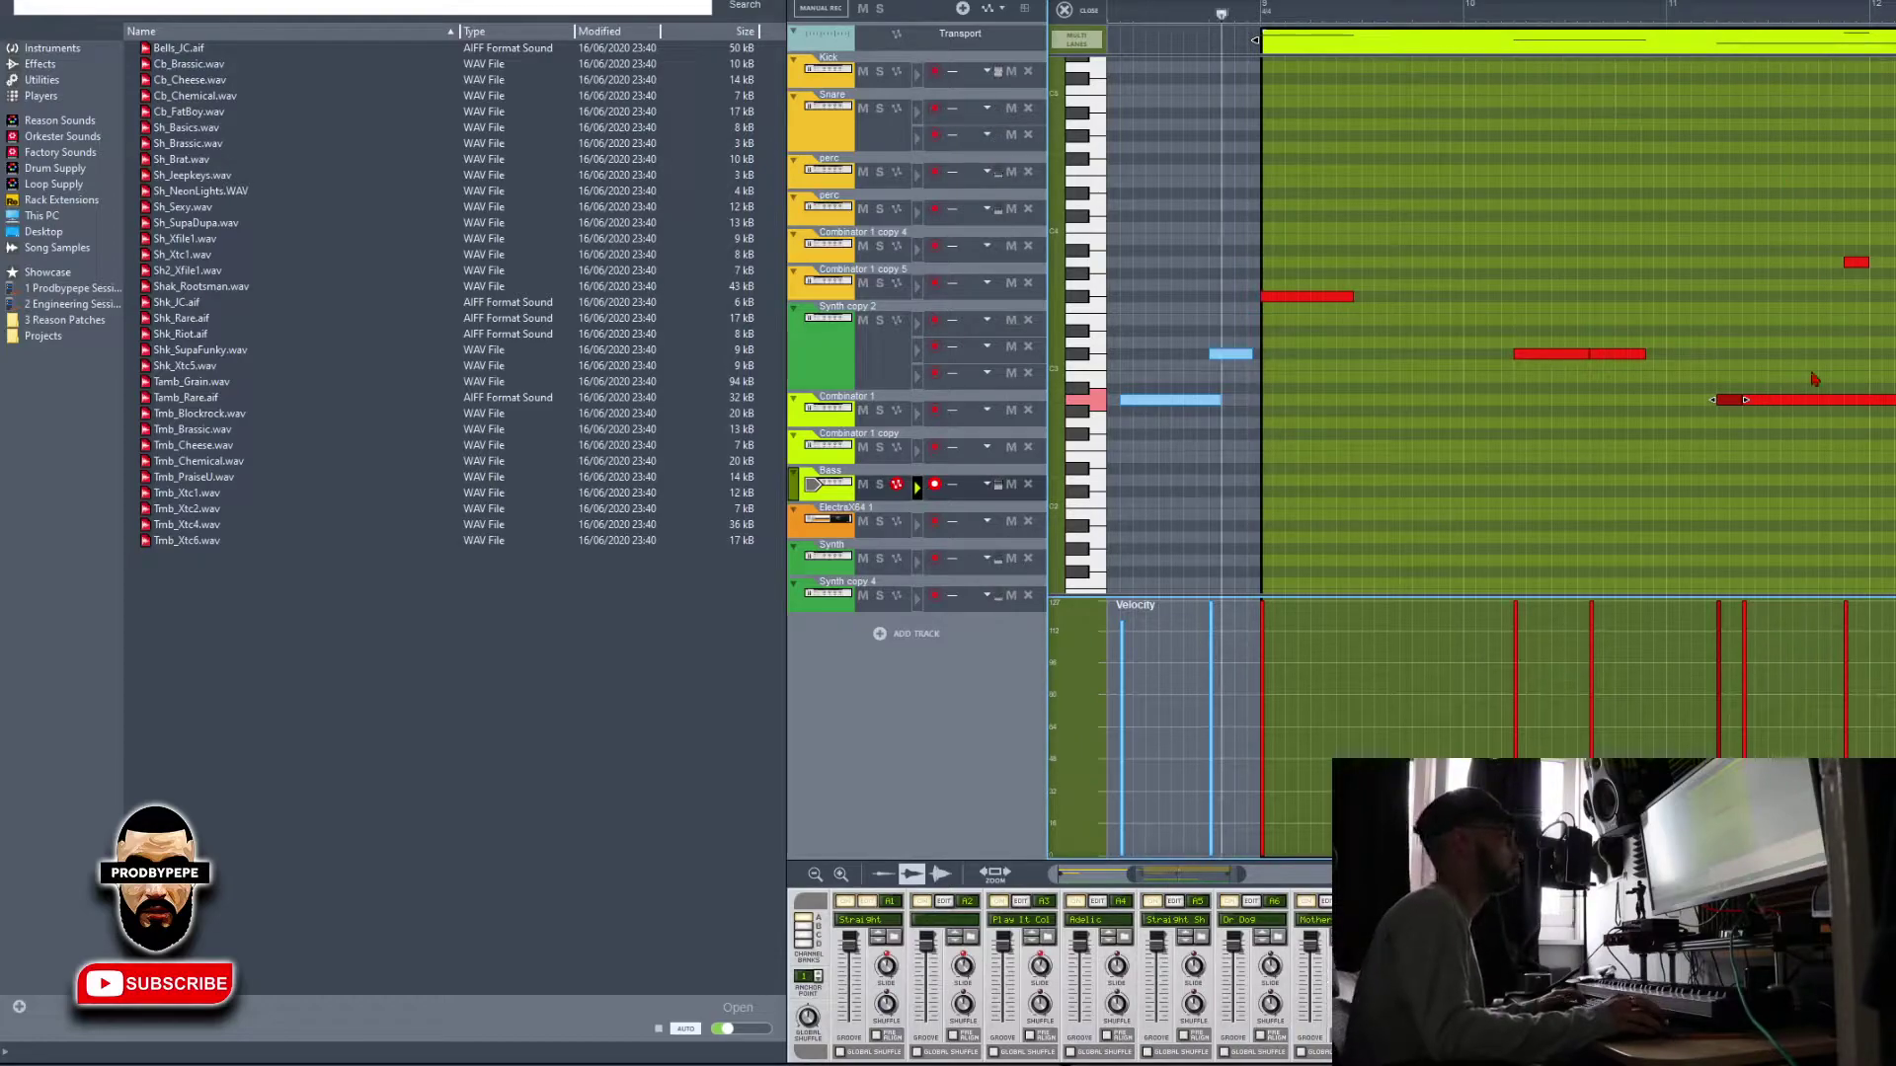
left_click(1853, 263)
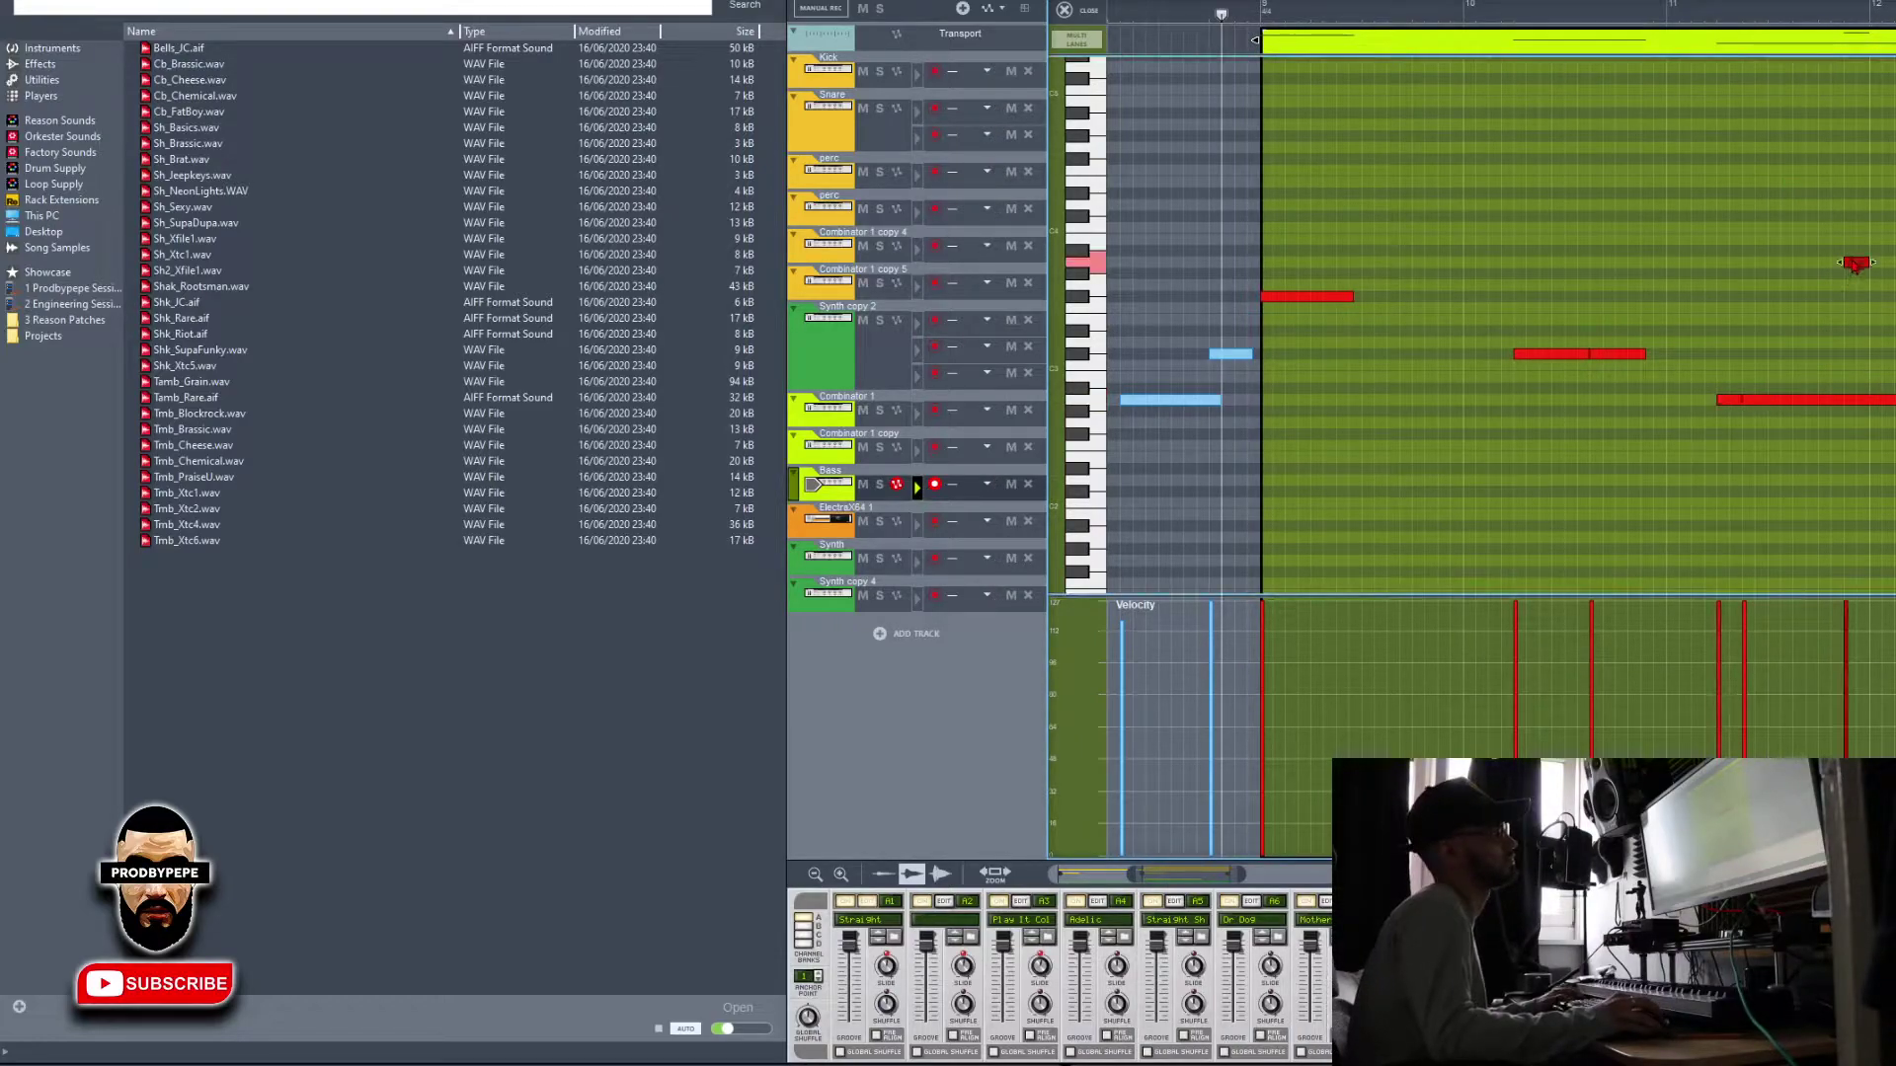
Mute the first two clips on the upper perc track
key("m")
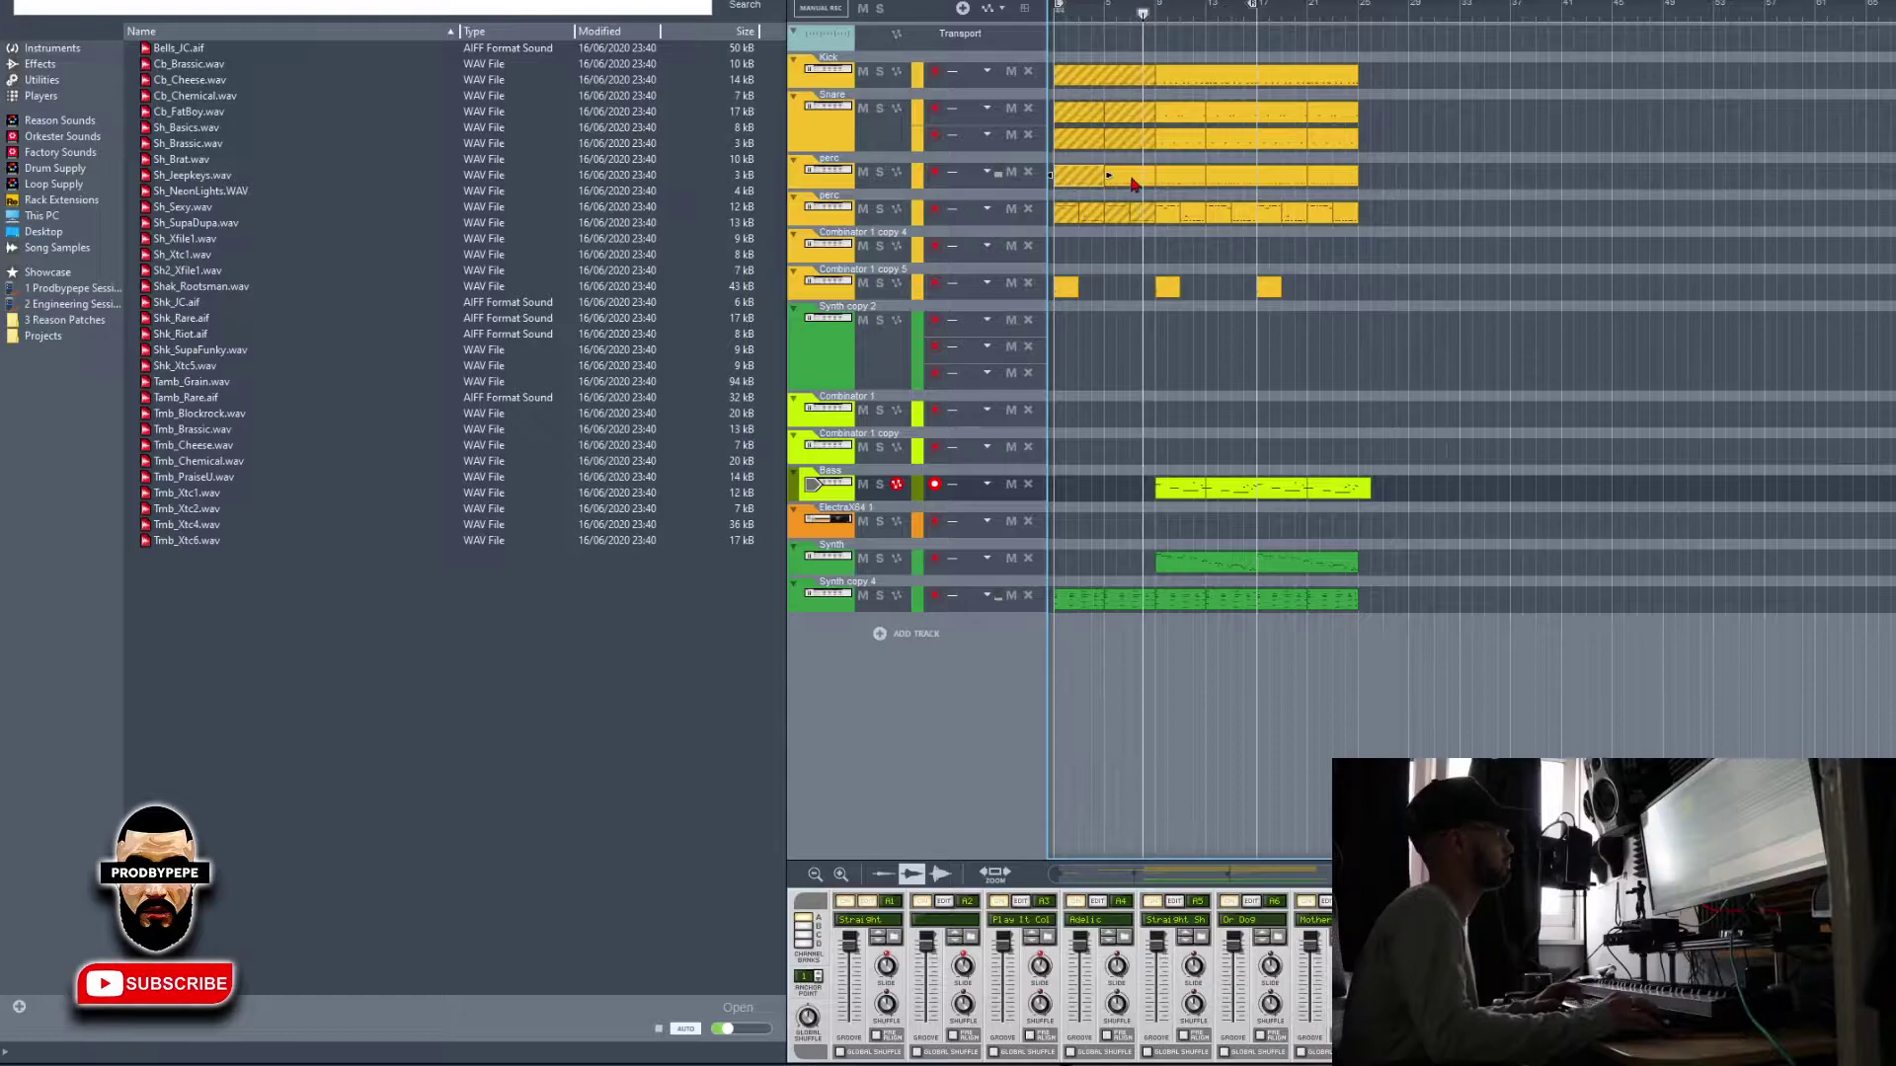
left_click(1129, 183)
key("m")
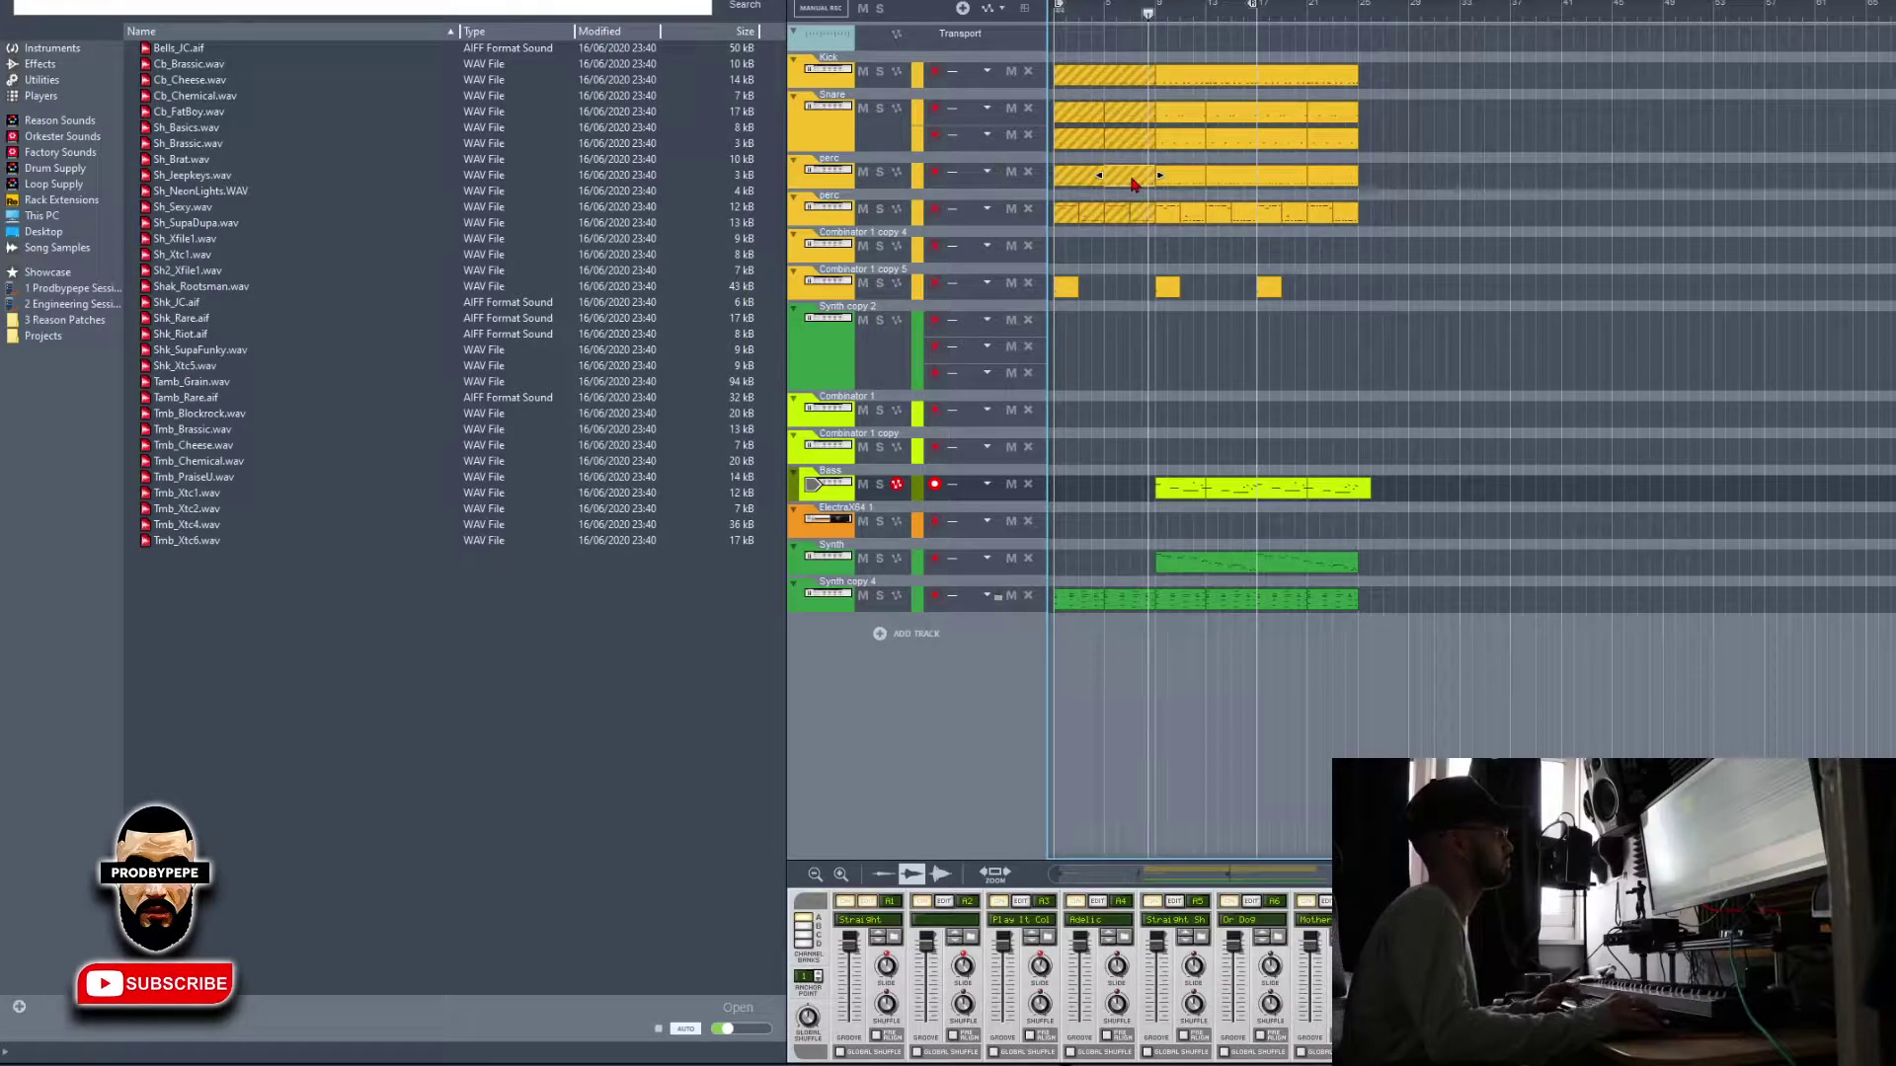
Target the Synth copy 4 track, select all Bass and Synth clips, and play the arrangement from bar 1
left_click(849, 604)
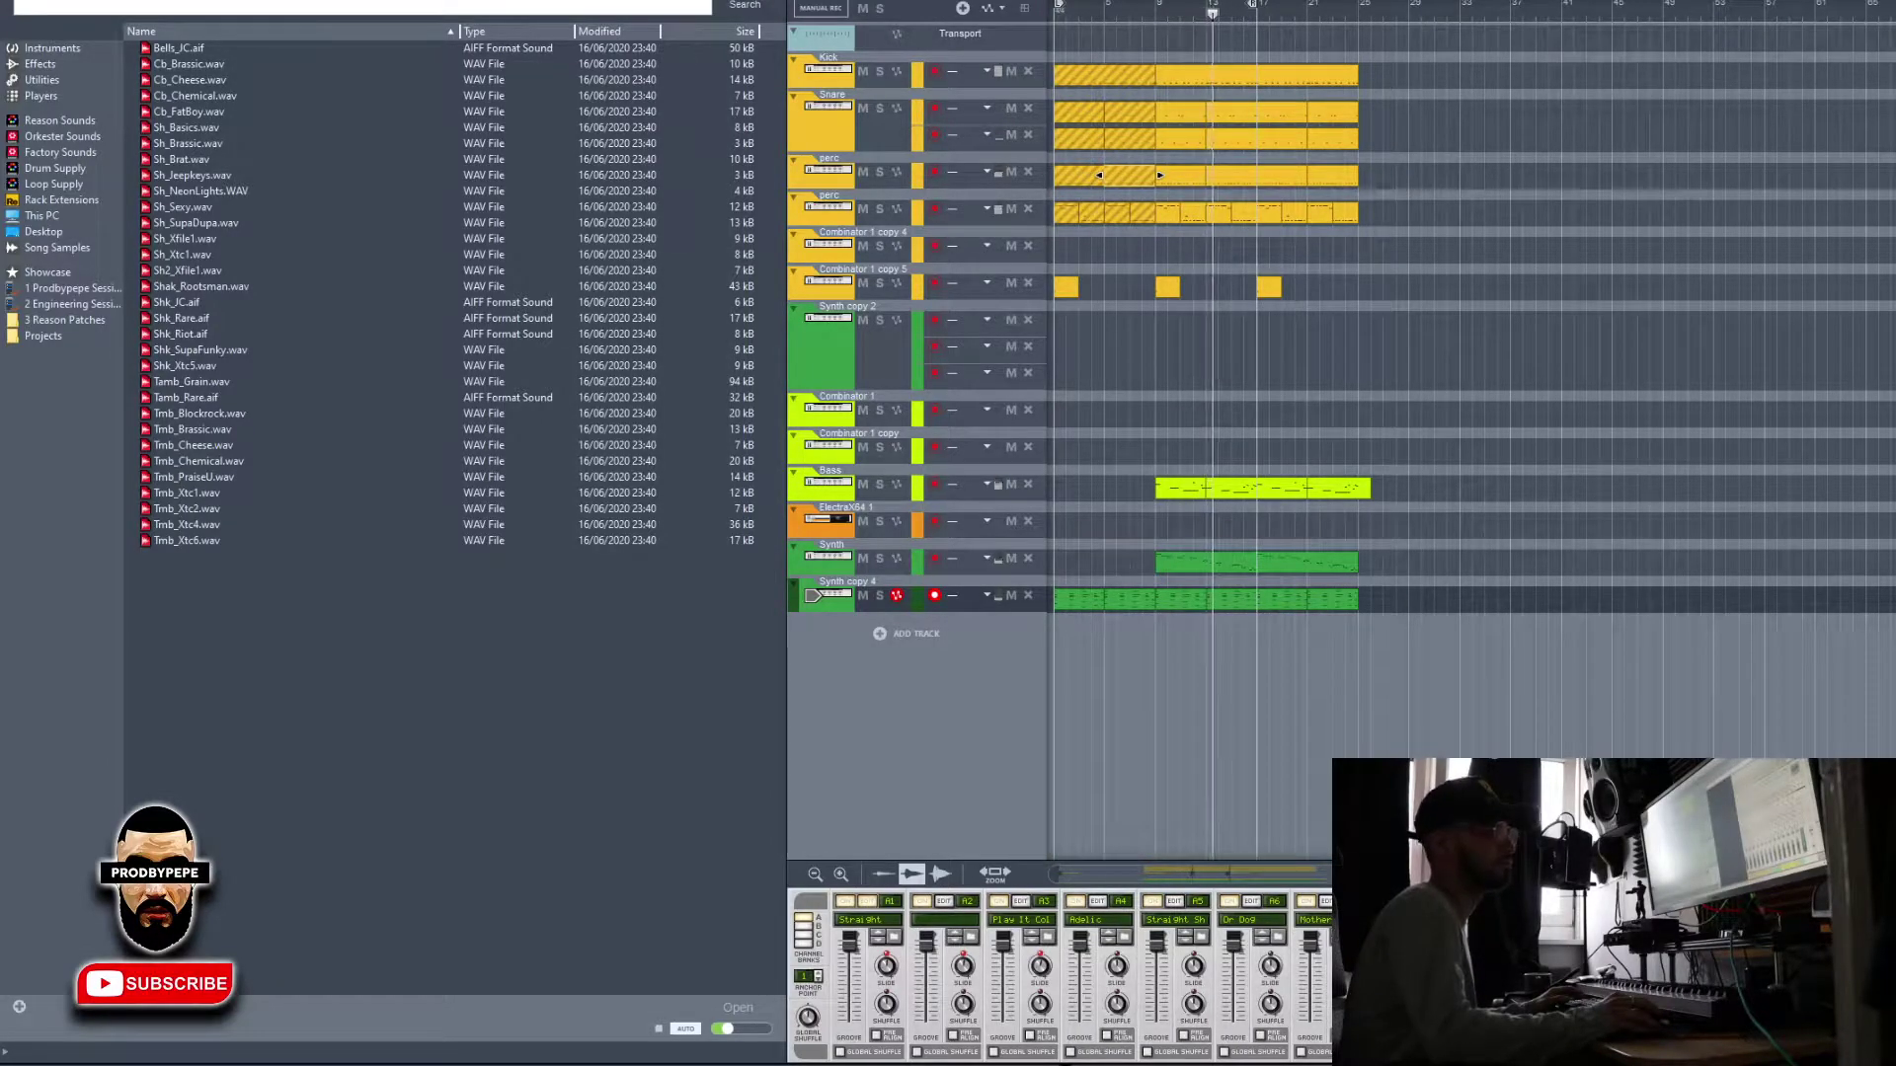
left_click(1177, 16)
left_click_drag(1181, 16, 1054, 16)
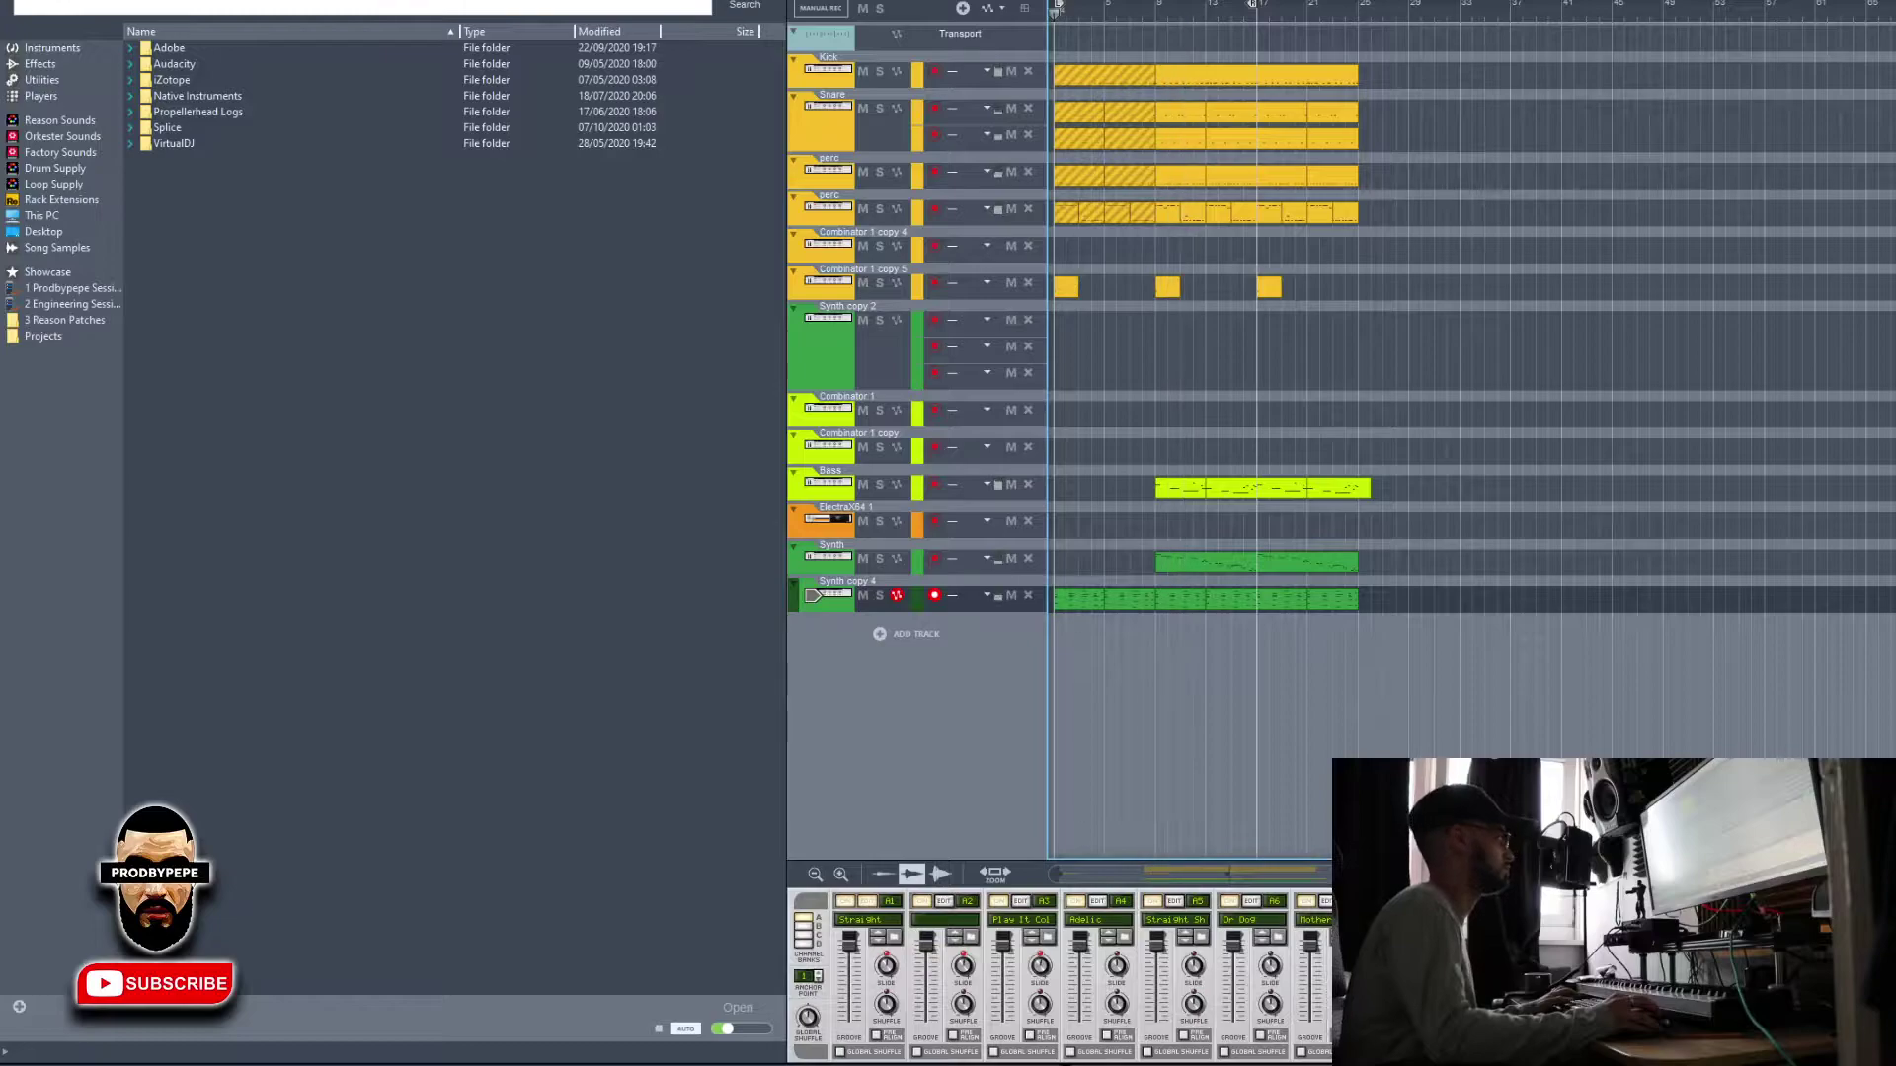
left_click_drag(1563, 625, 1050, 476)
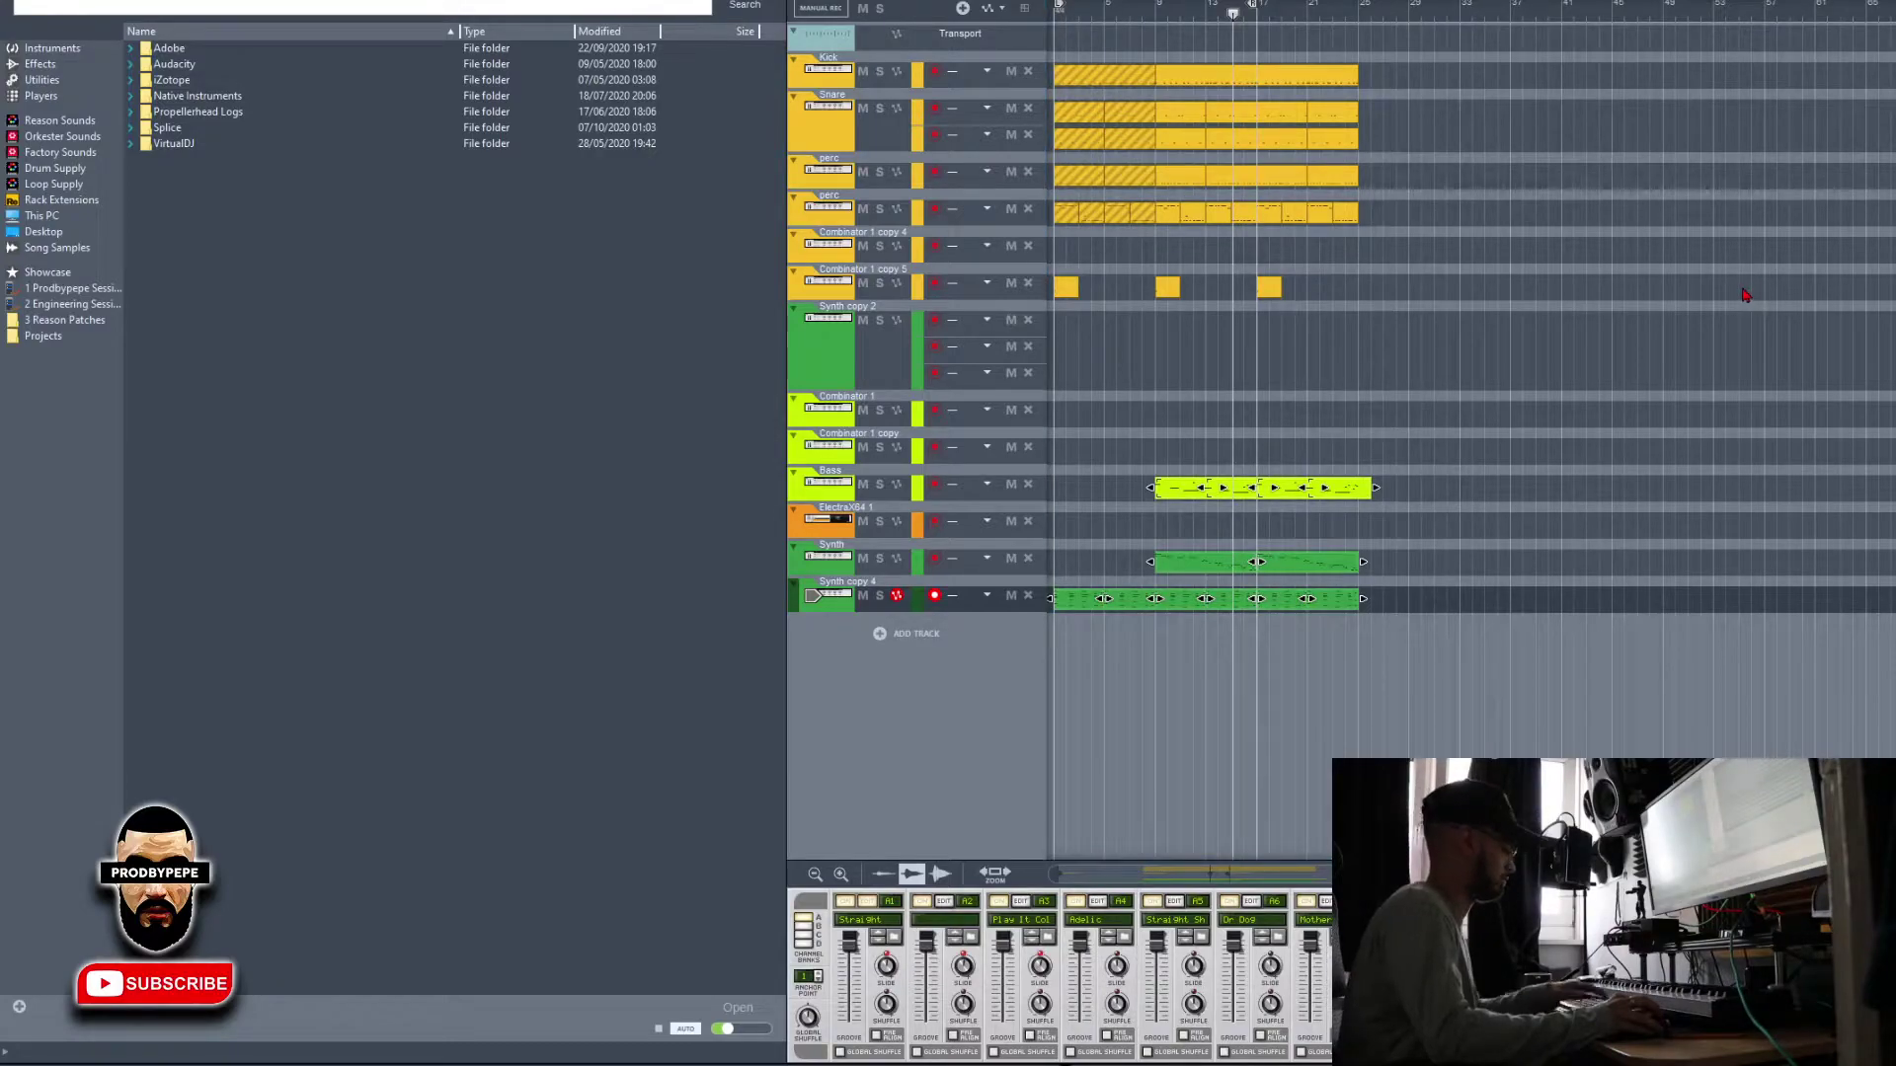
left_click(1715, 394)
key("space")
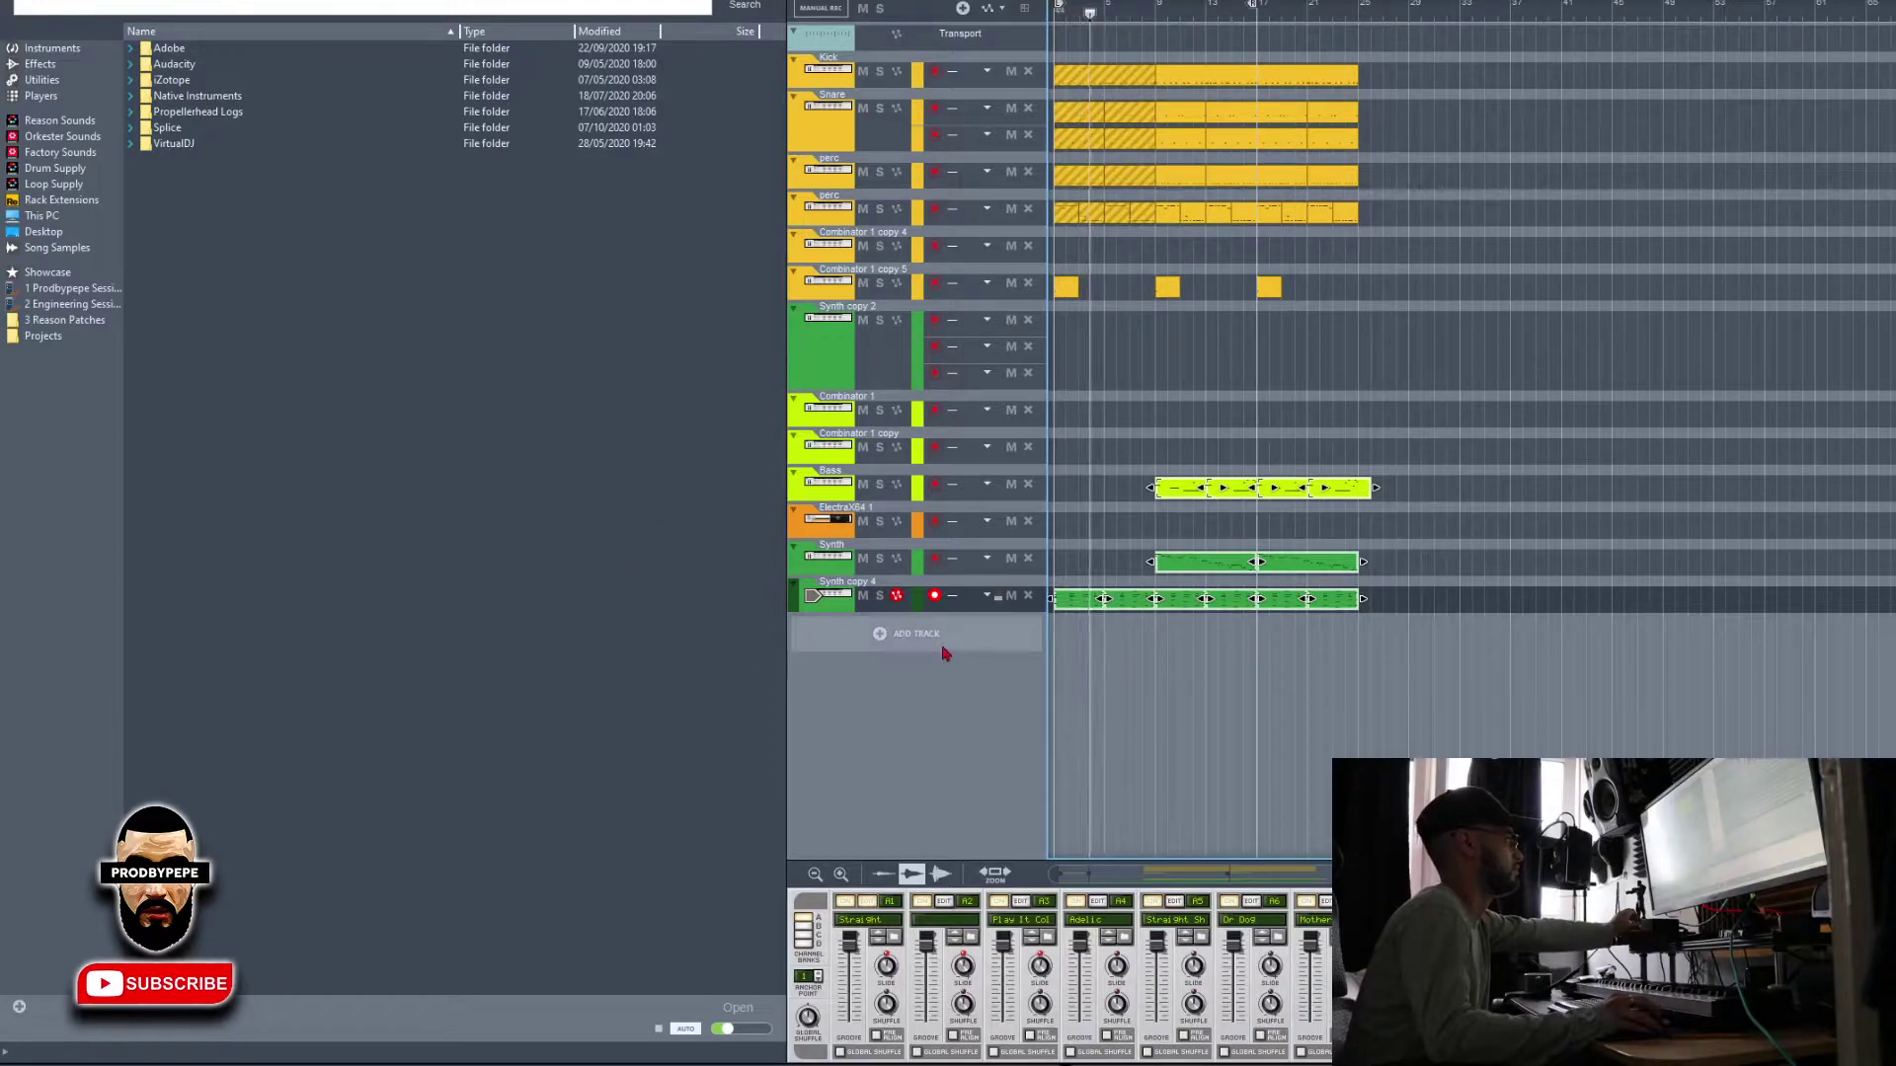
left_click(1168, 14)
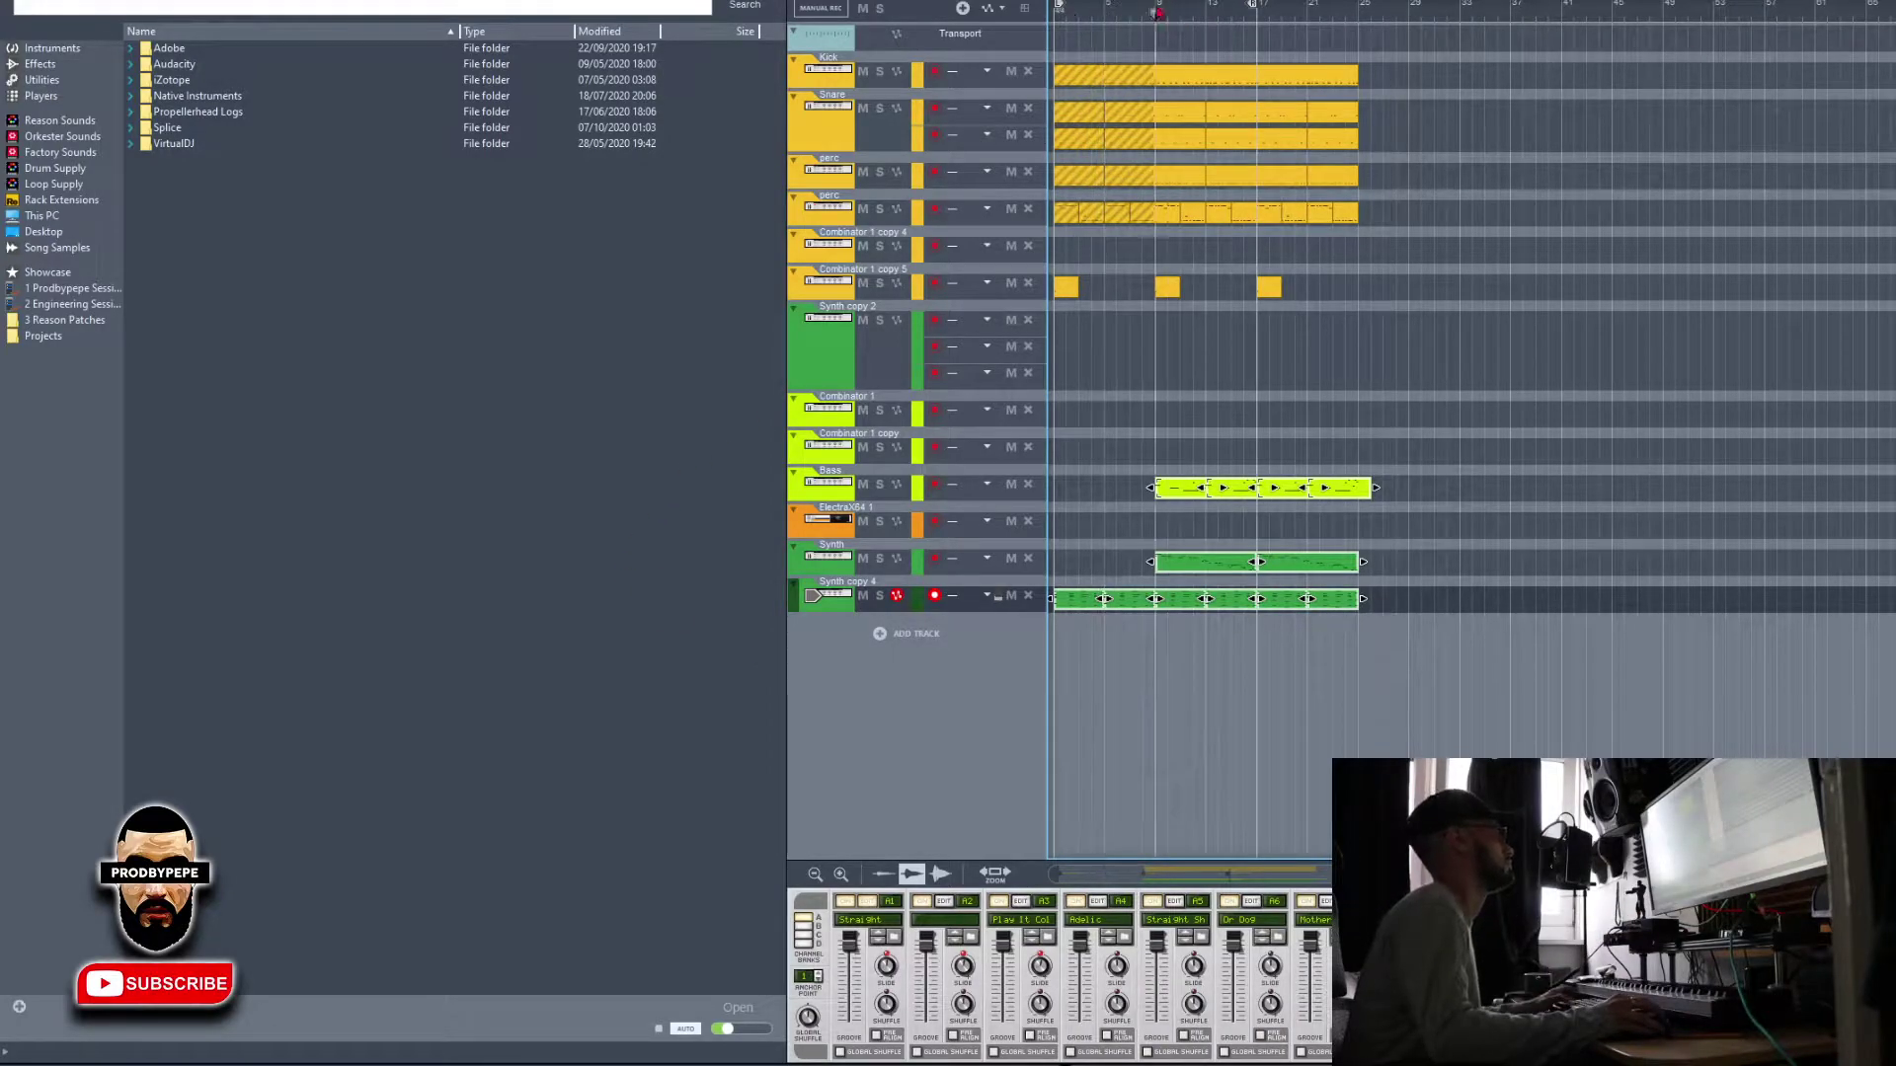
Lengthen all notes in the first Synth copy 4 clip so the opening chord sustains up to the second chord
double_click(1070, 599)
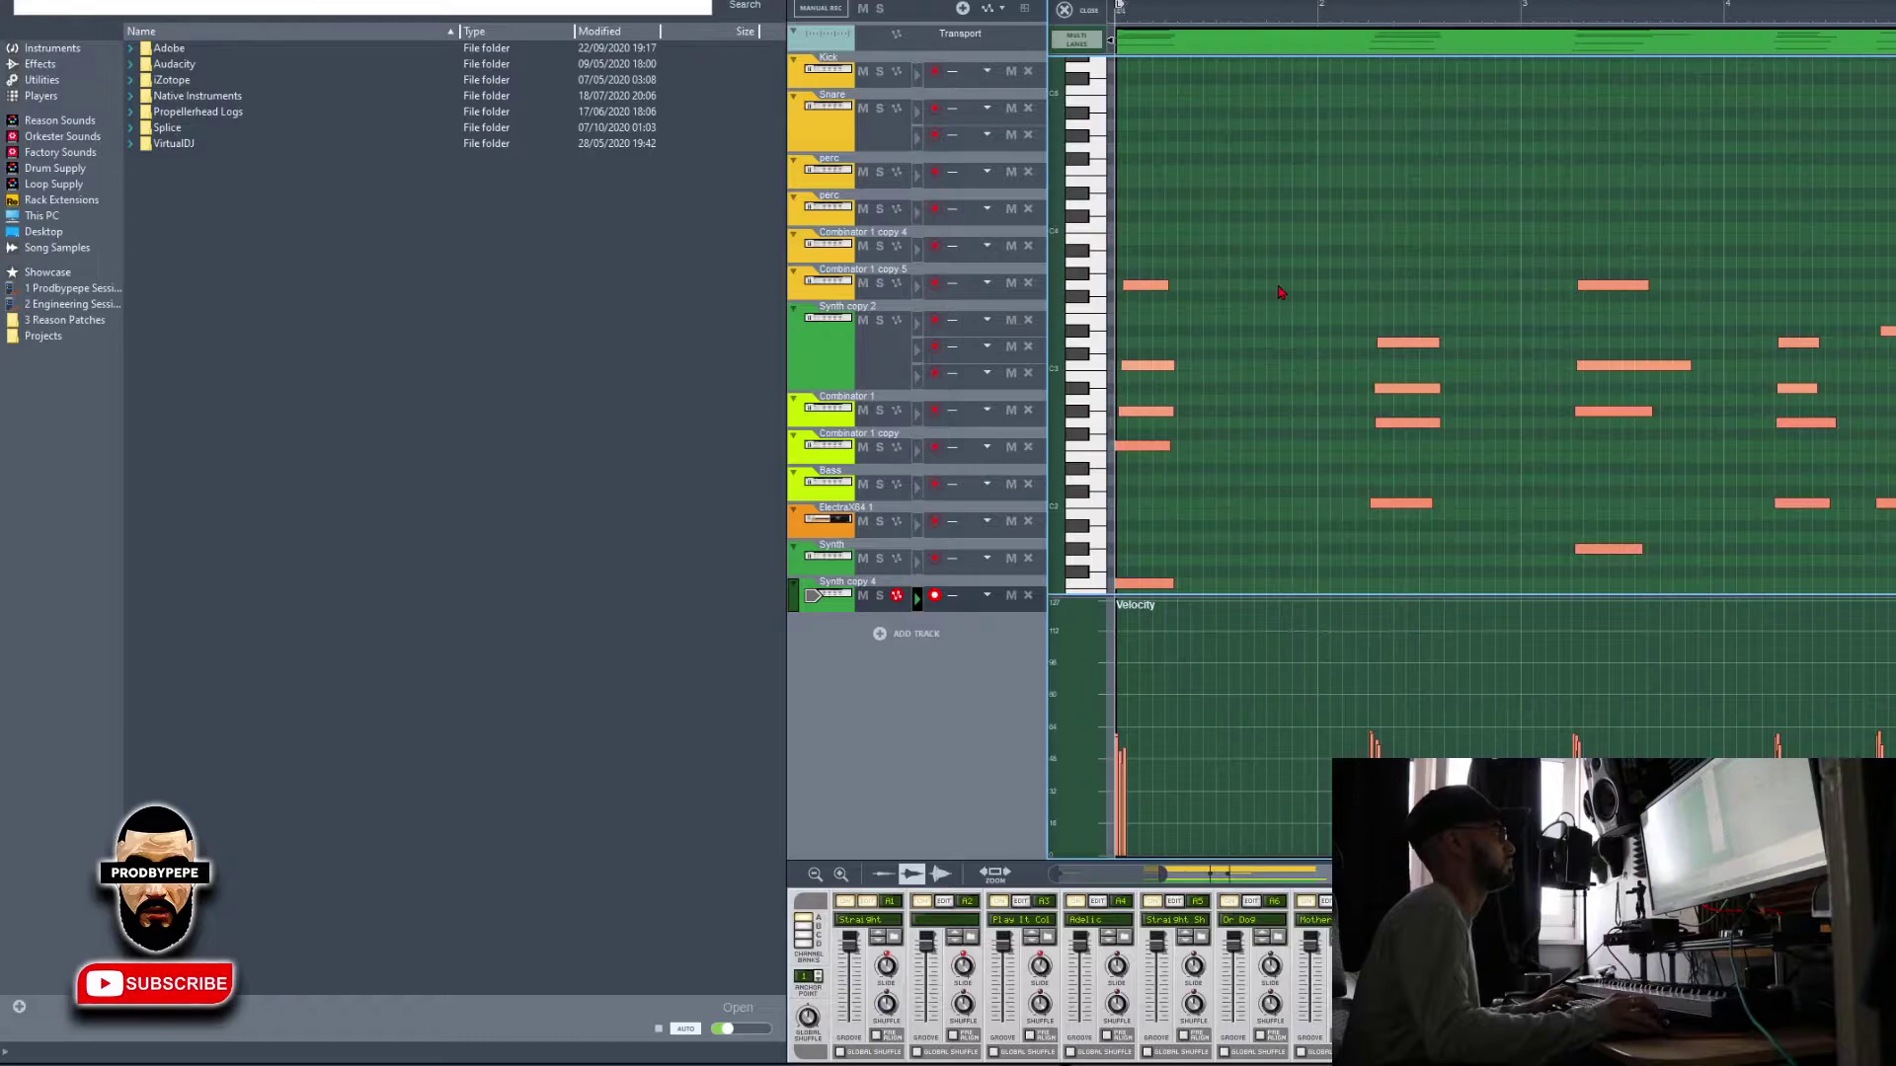
key("ctrl+a")
left_click_drag(1177, 583, 1368, 583)
key("space")
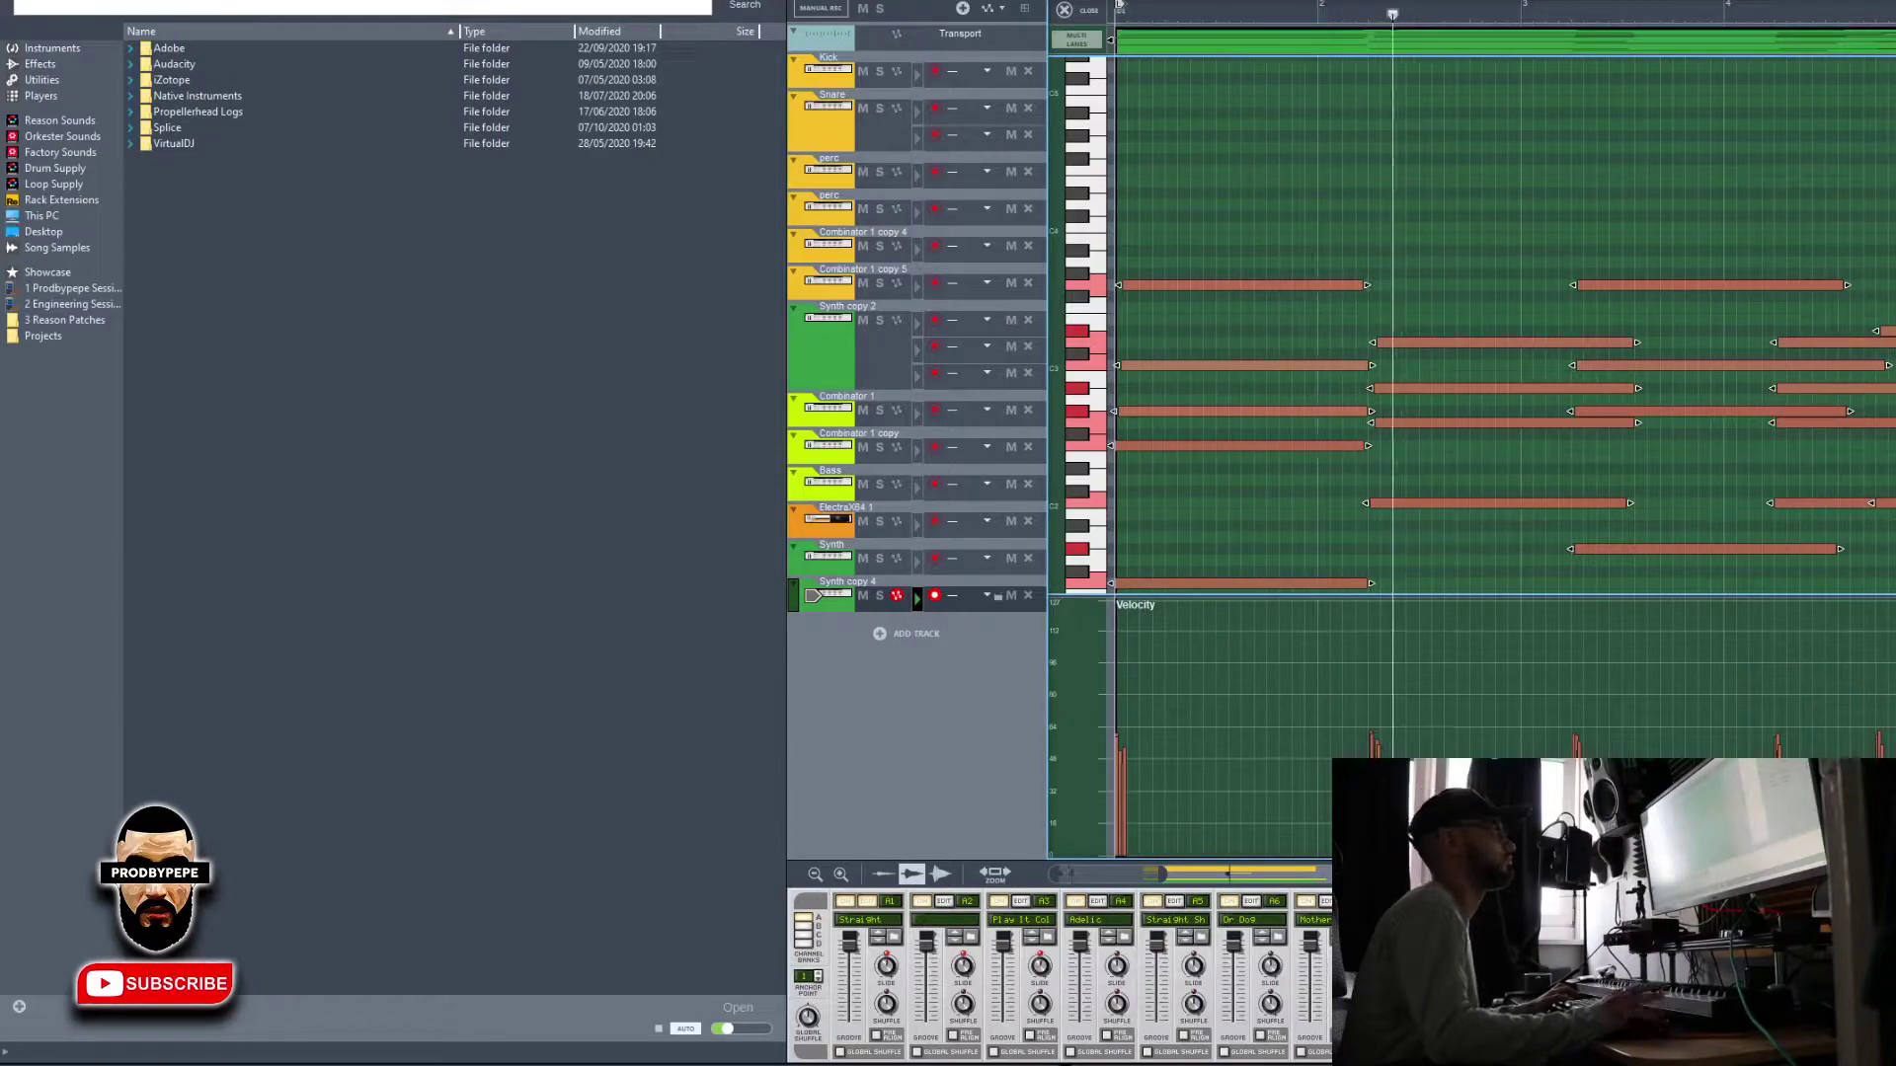
left_click_drag(1520, 334, 1540, 513)
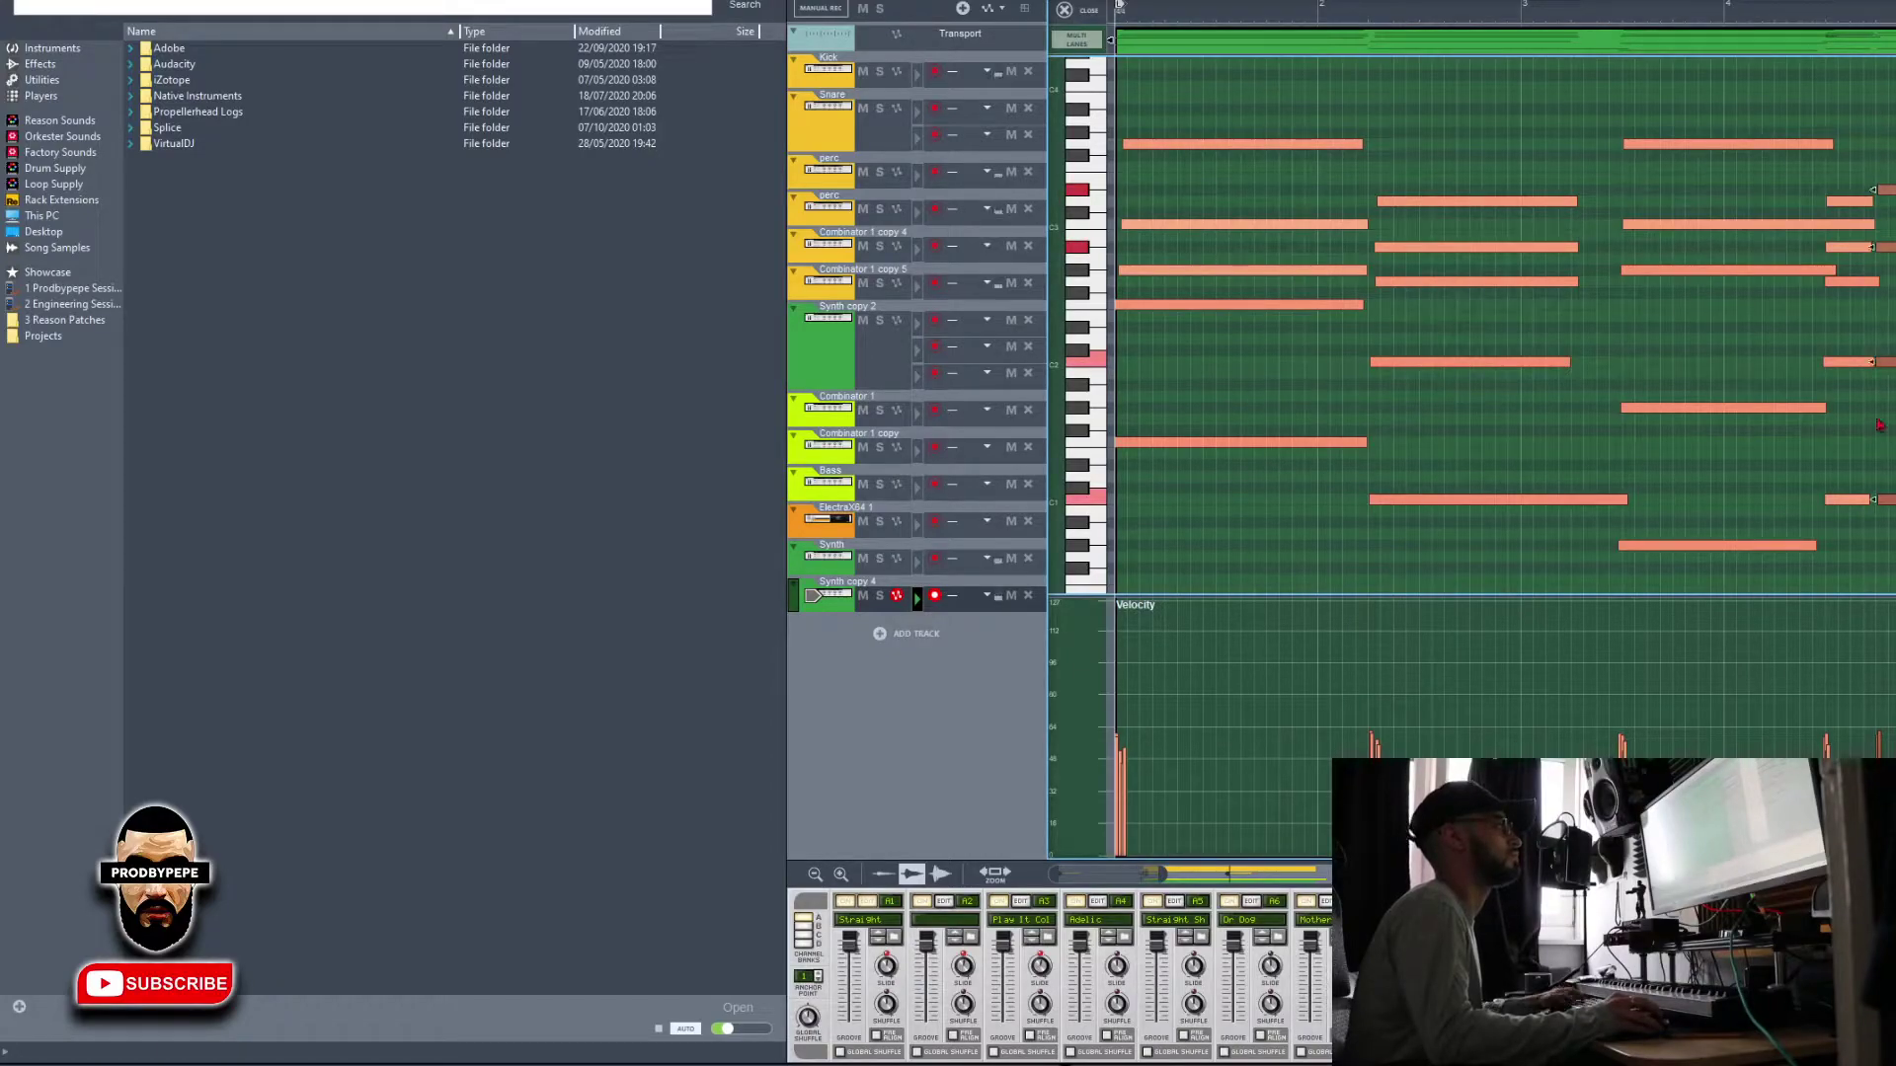
key("ctrl+e")
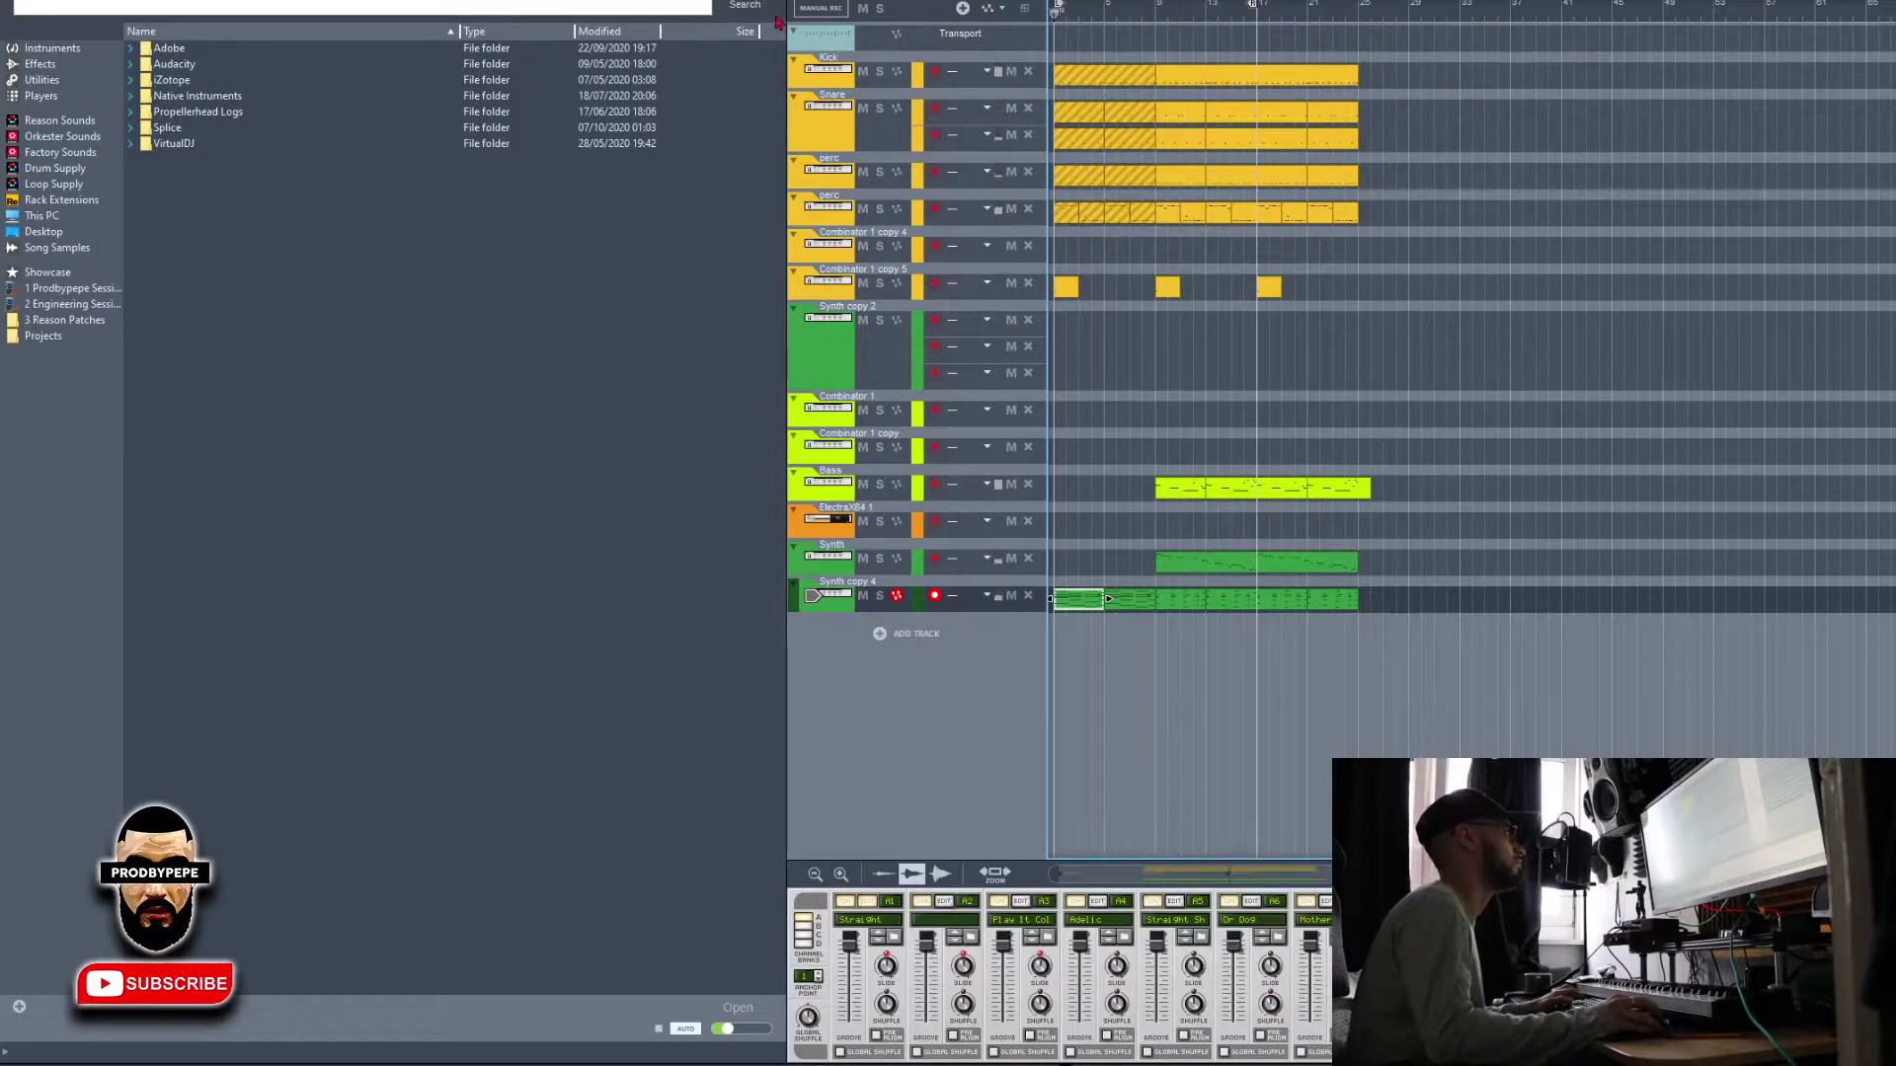
Target the Synth track, show the device rack and open the Omnisphere instrument
key("Up")
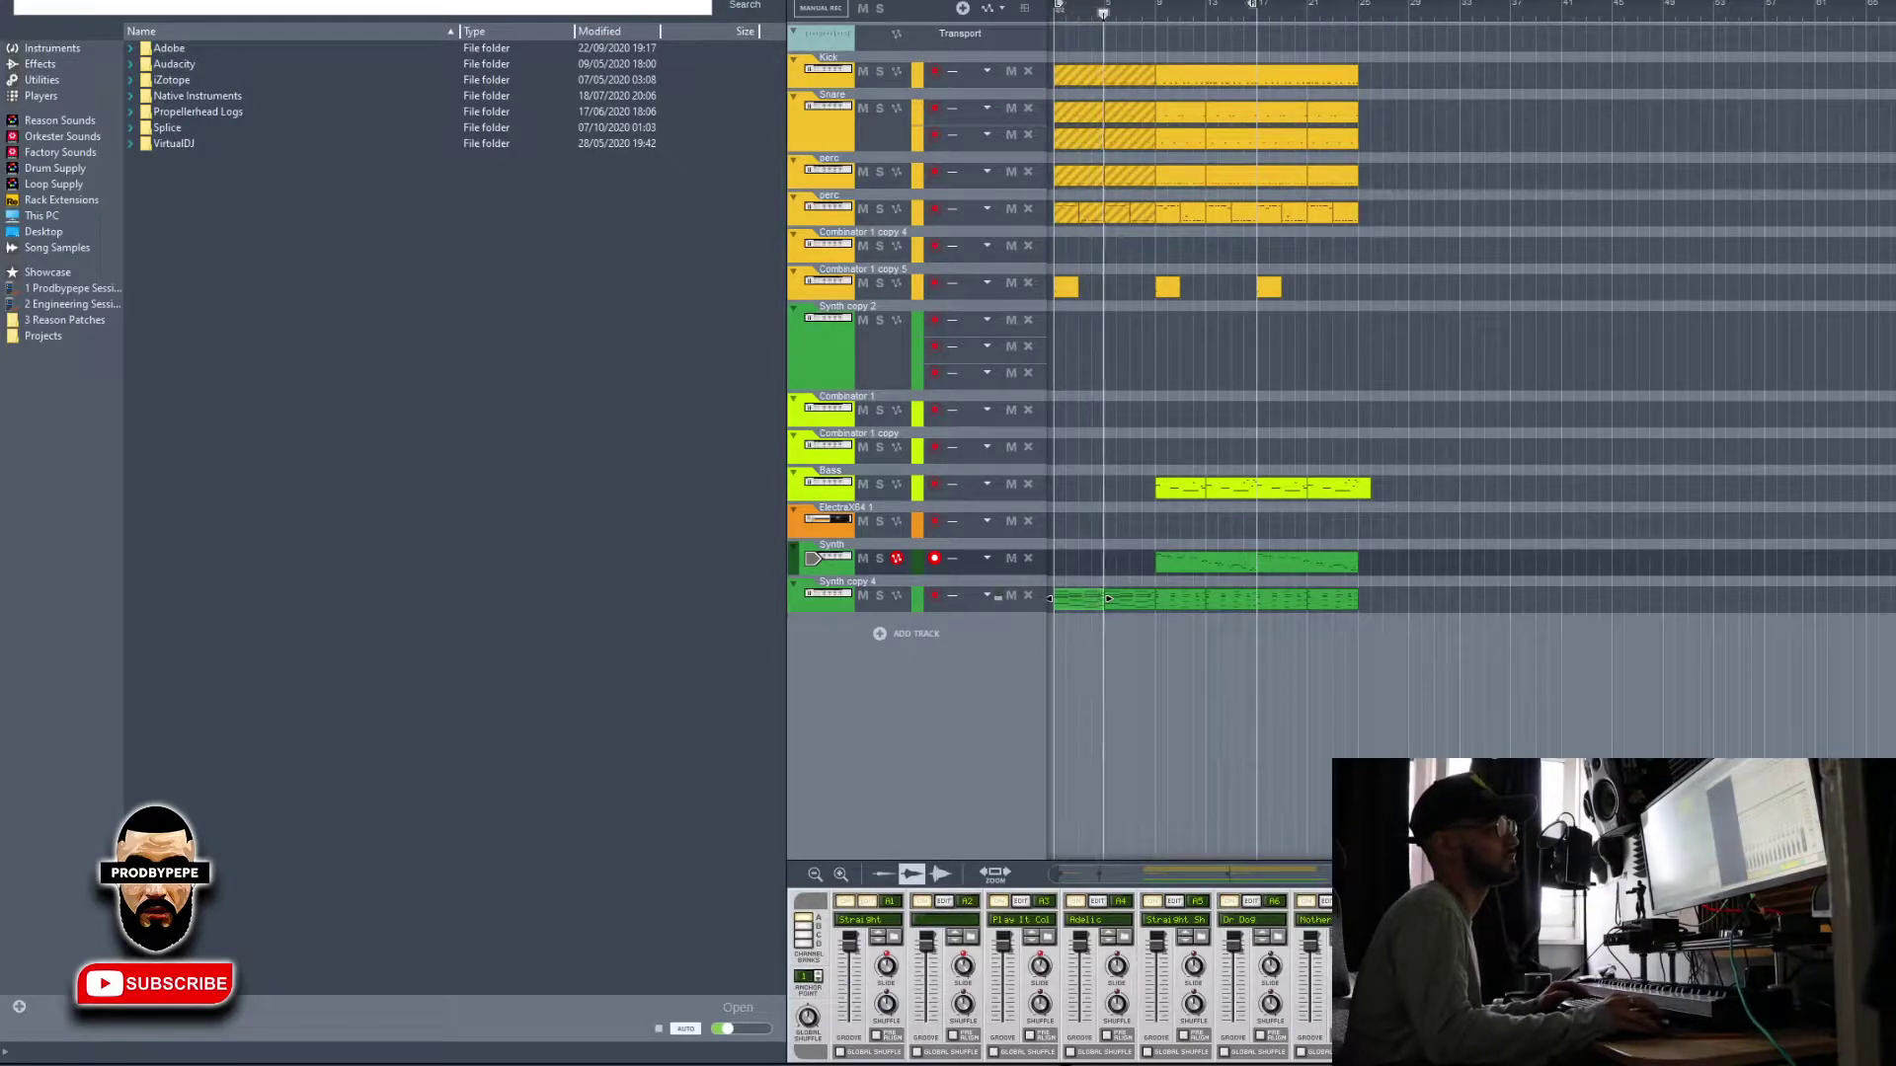
key("F6")
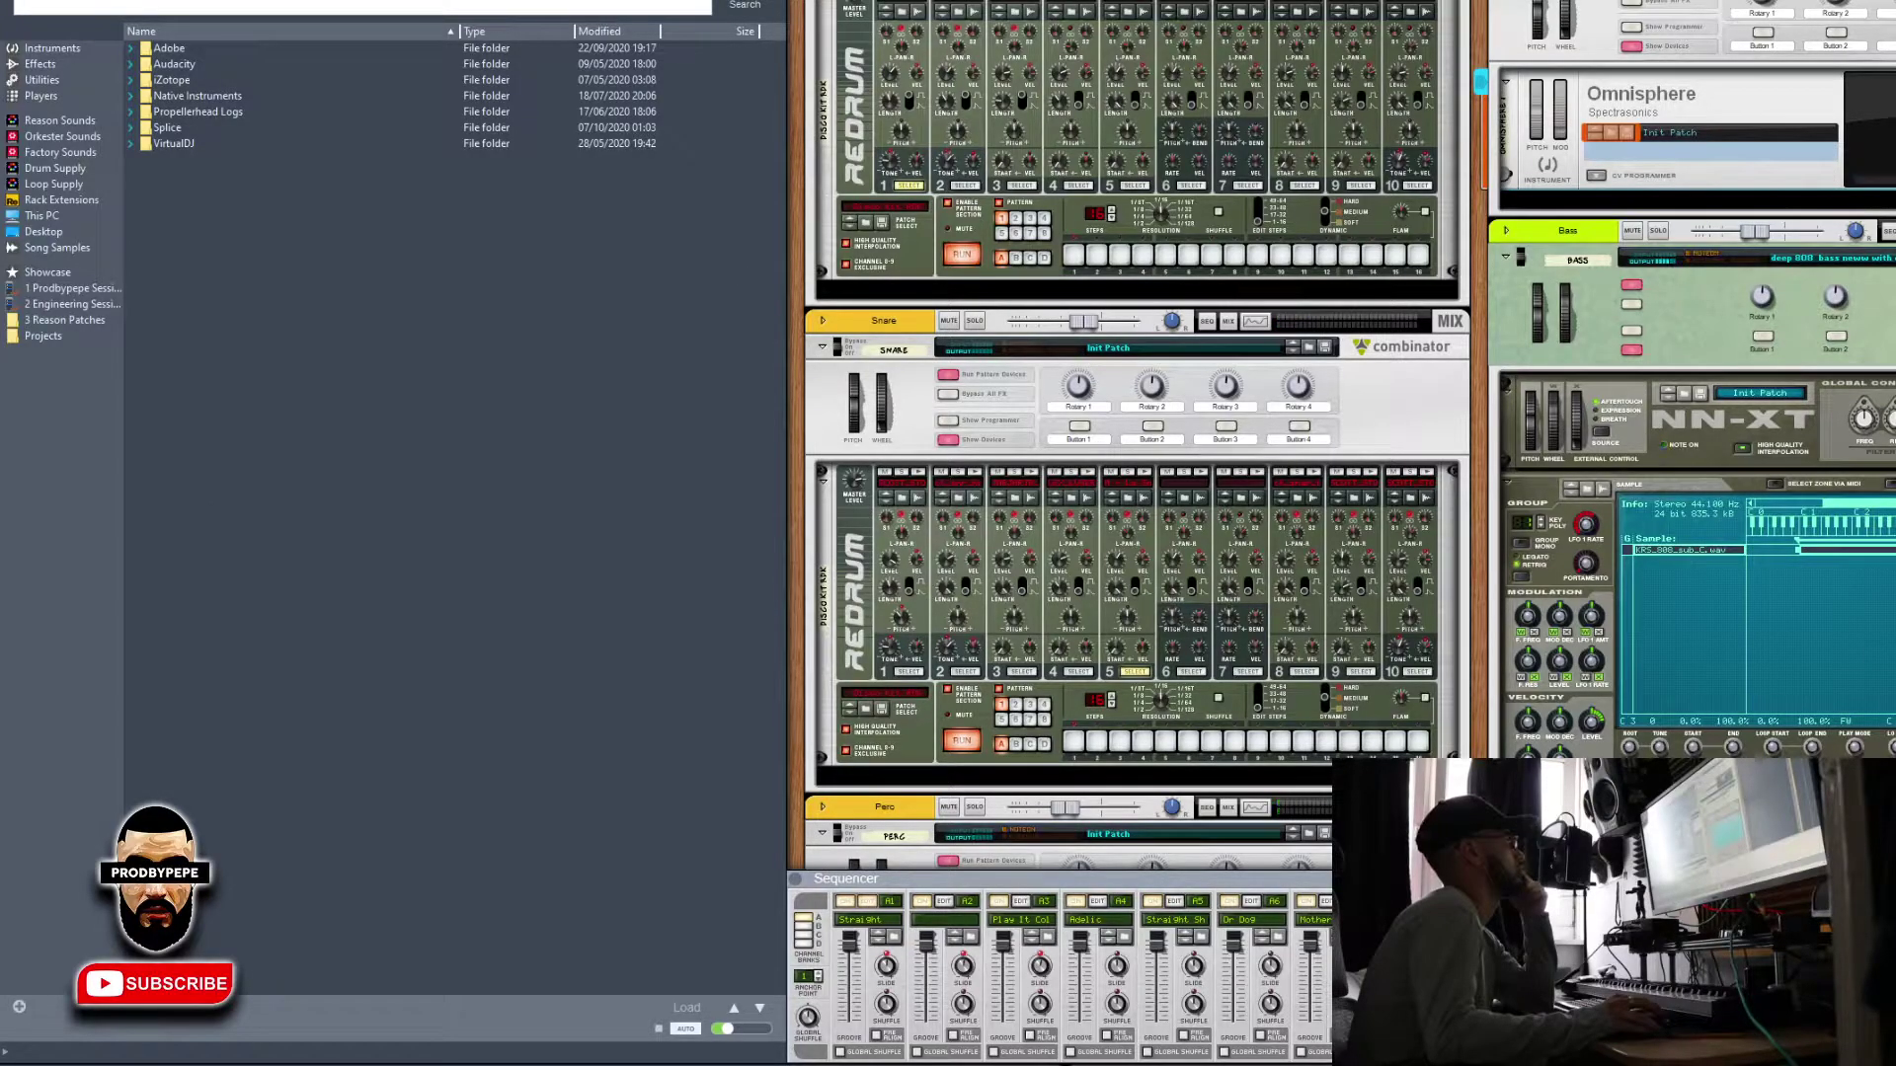
left_click(1536, 183)
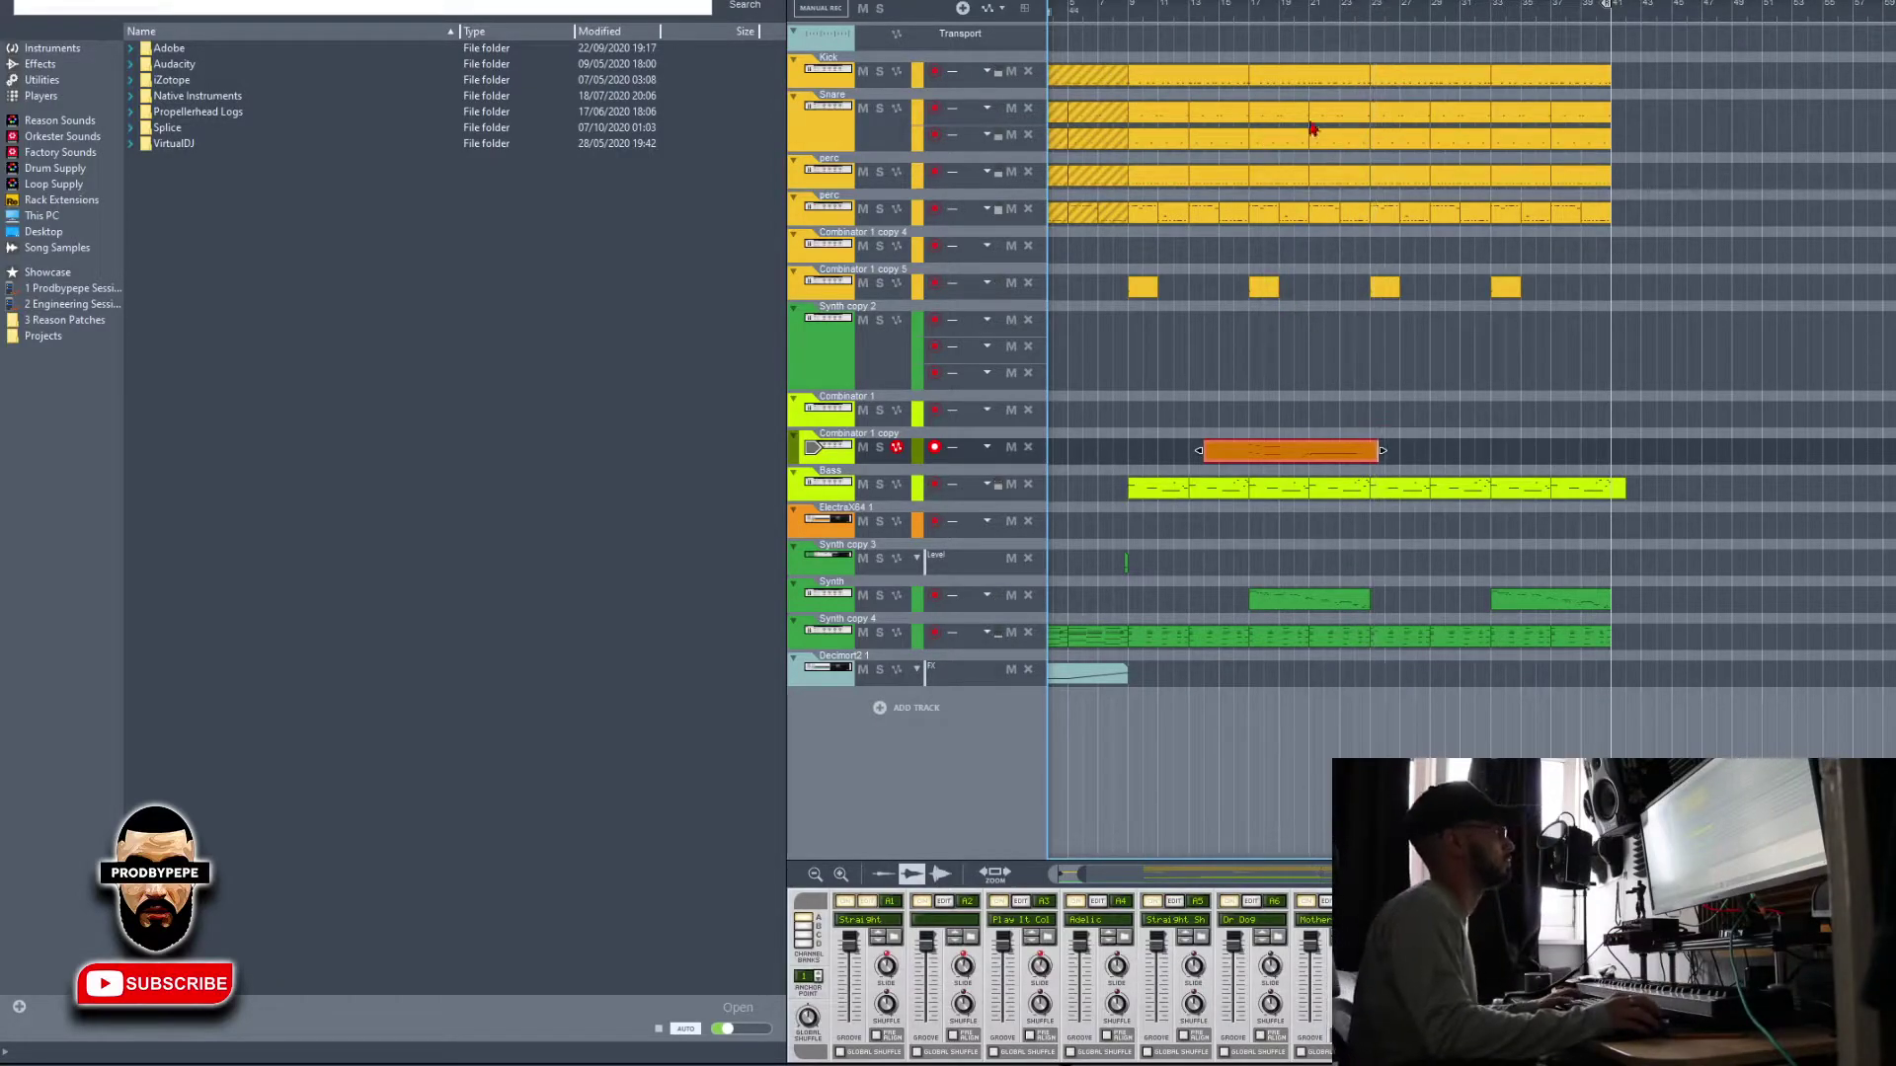
Finish recording on the Combinator 1 copy track, trim the new clip's start to bar 17 and open its notes
key("space")
left_click(1311, 11)
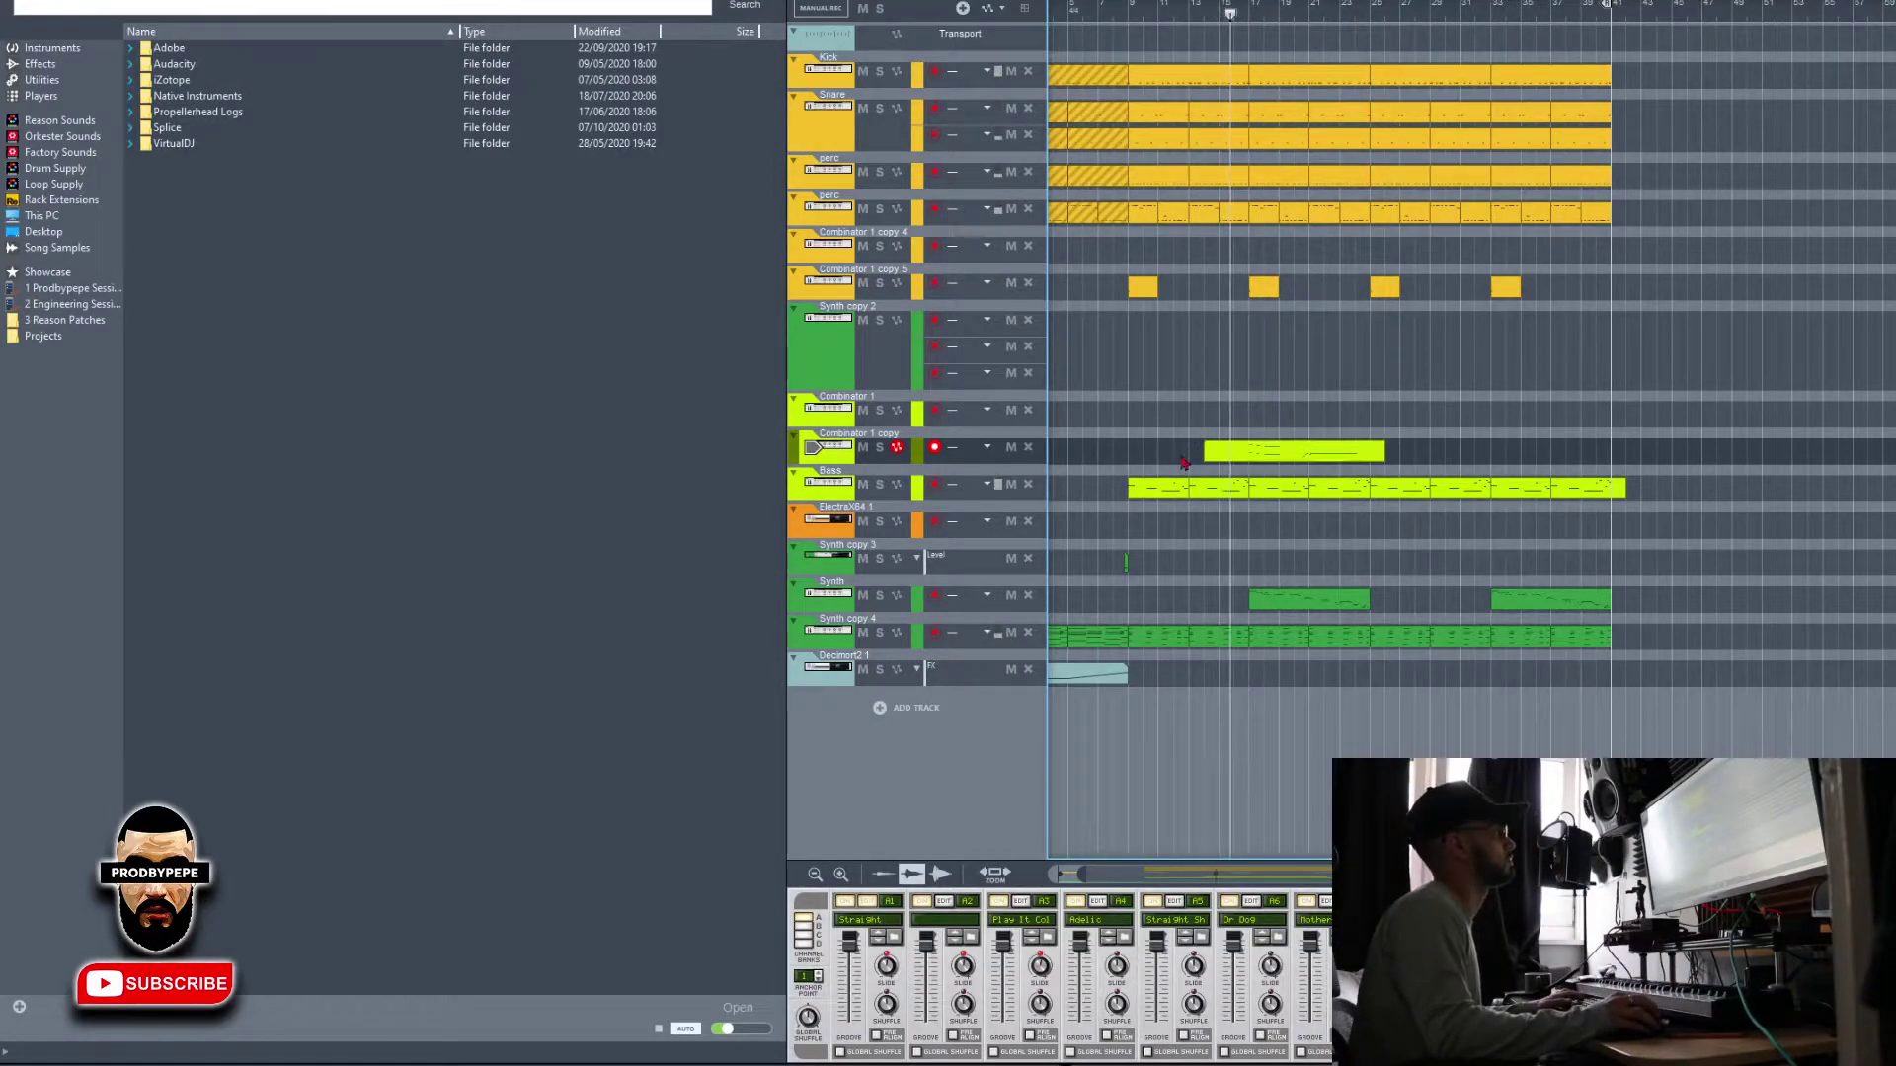
scroll(1239, 457, "up", 2)
scroll(1239, 458, "up", 2)
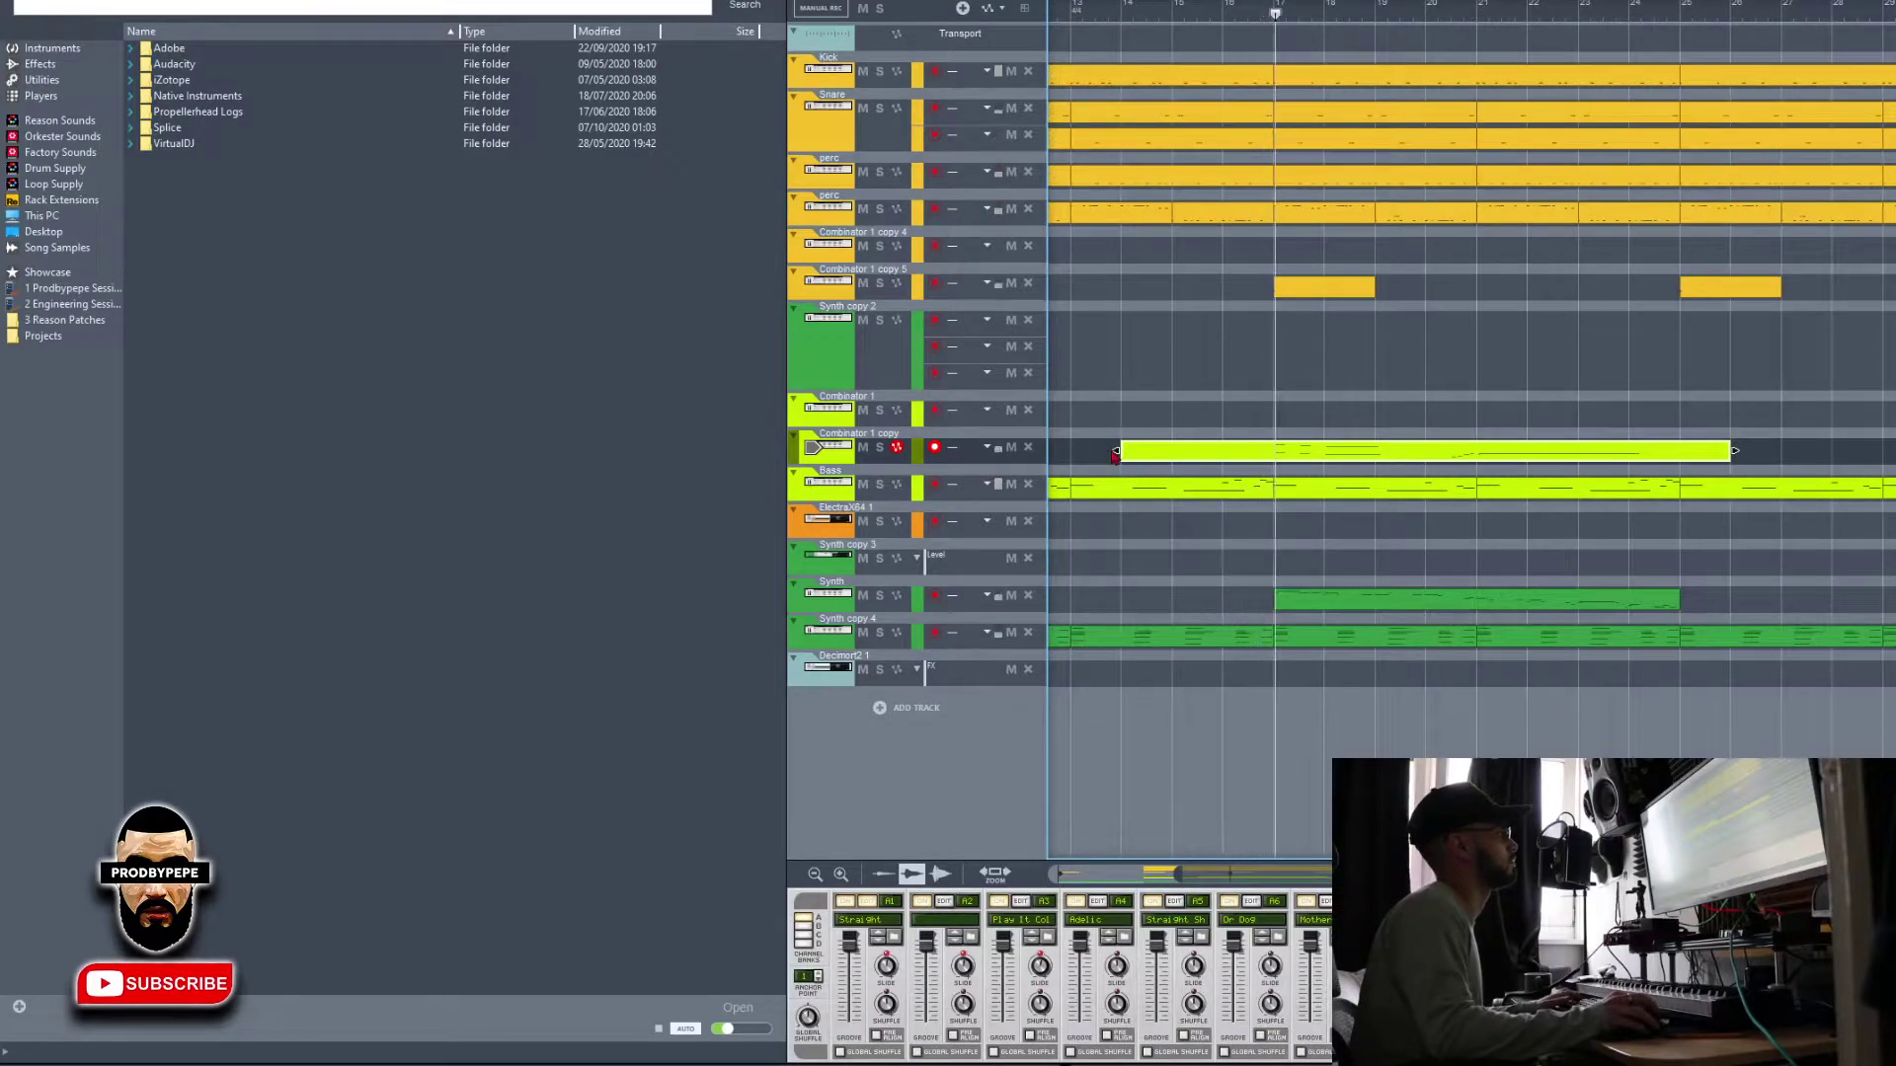
left_click_drag(1116, 450, 1275, 451)
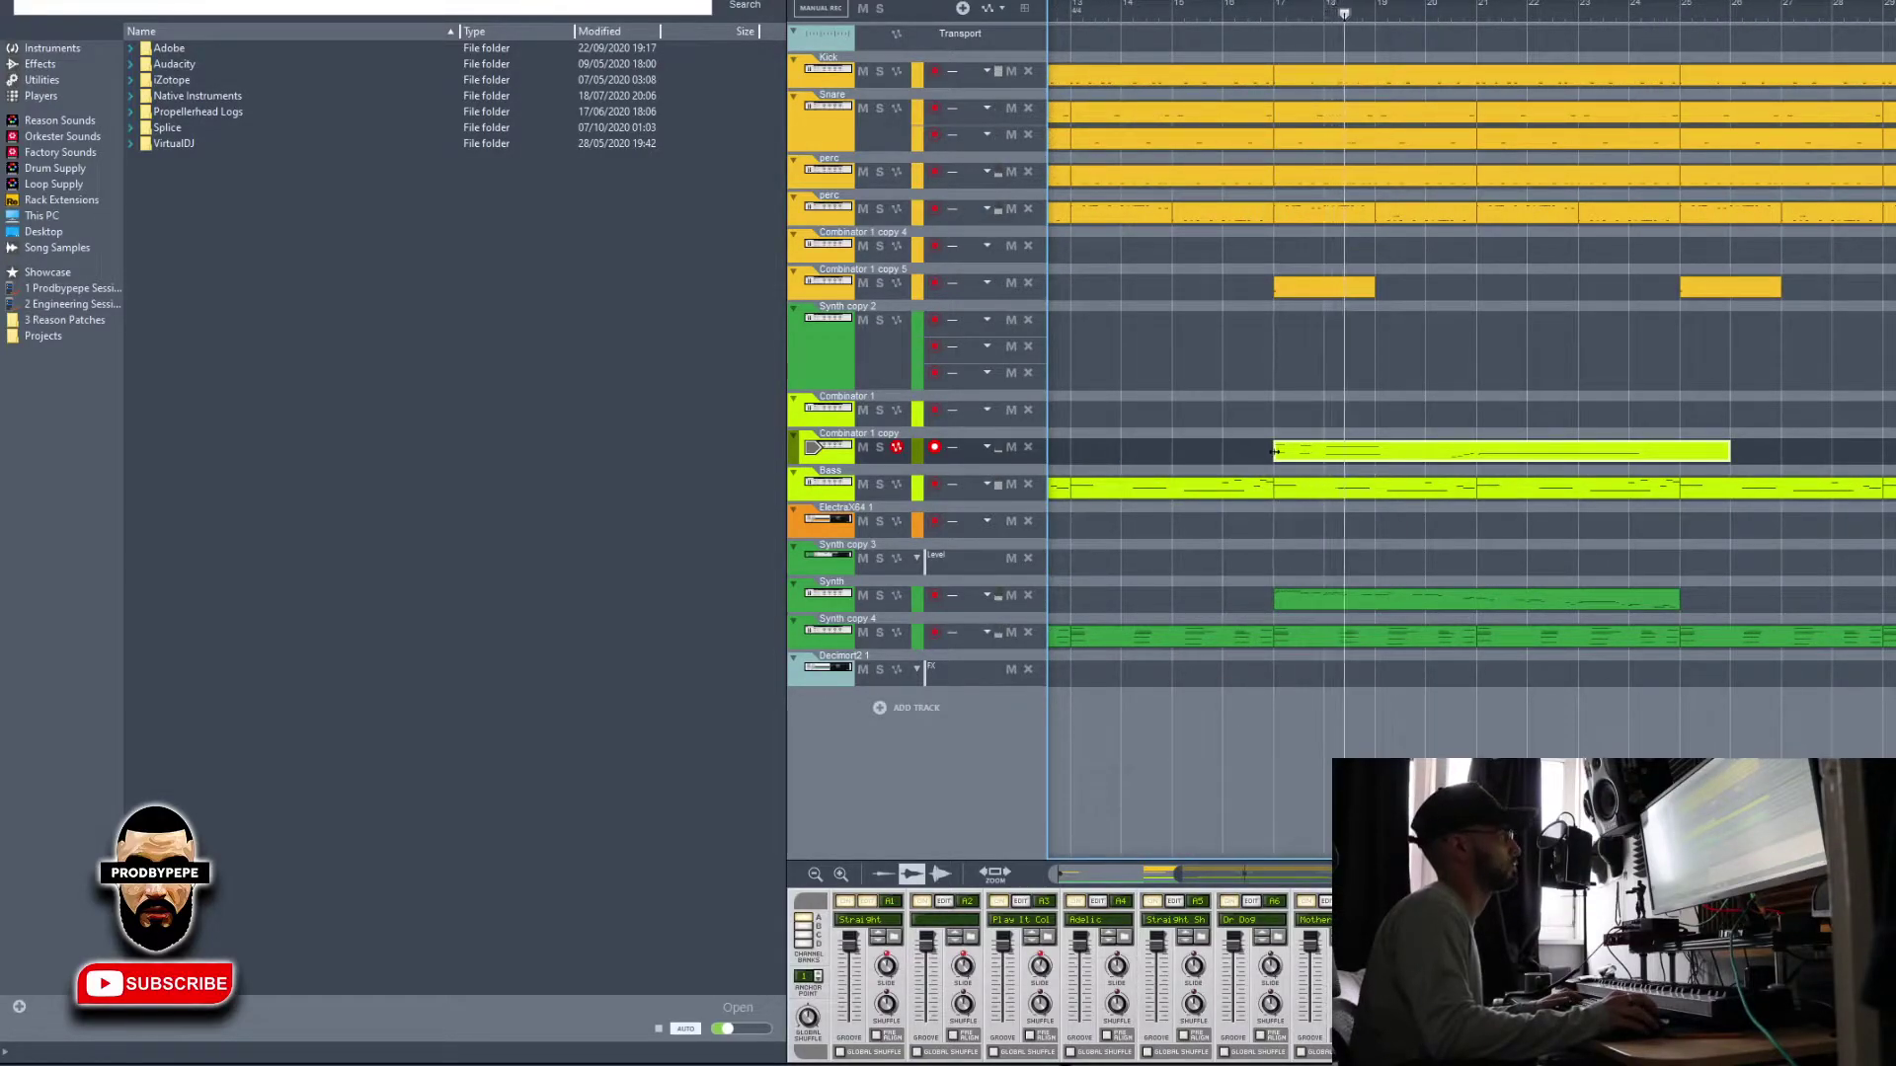
double_click(1301, 460)
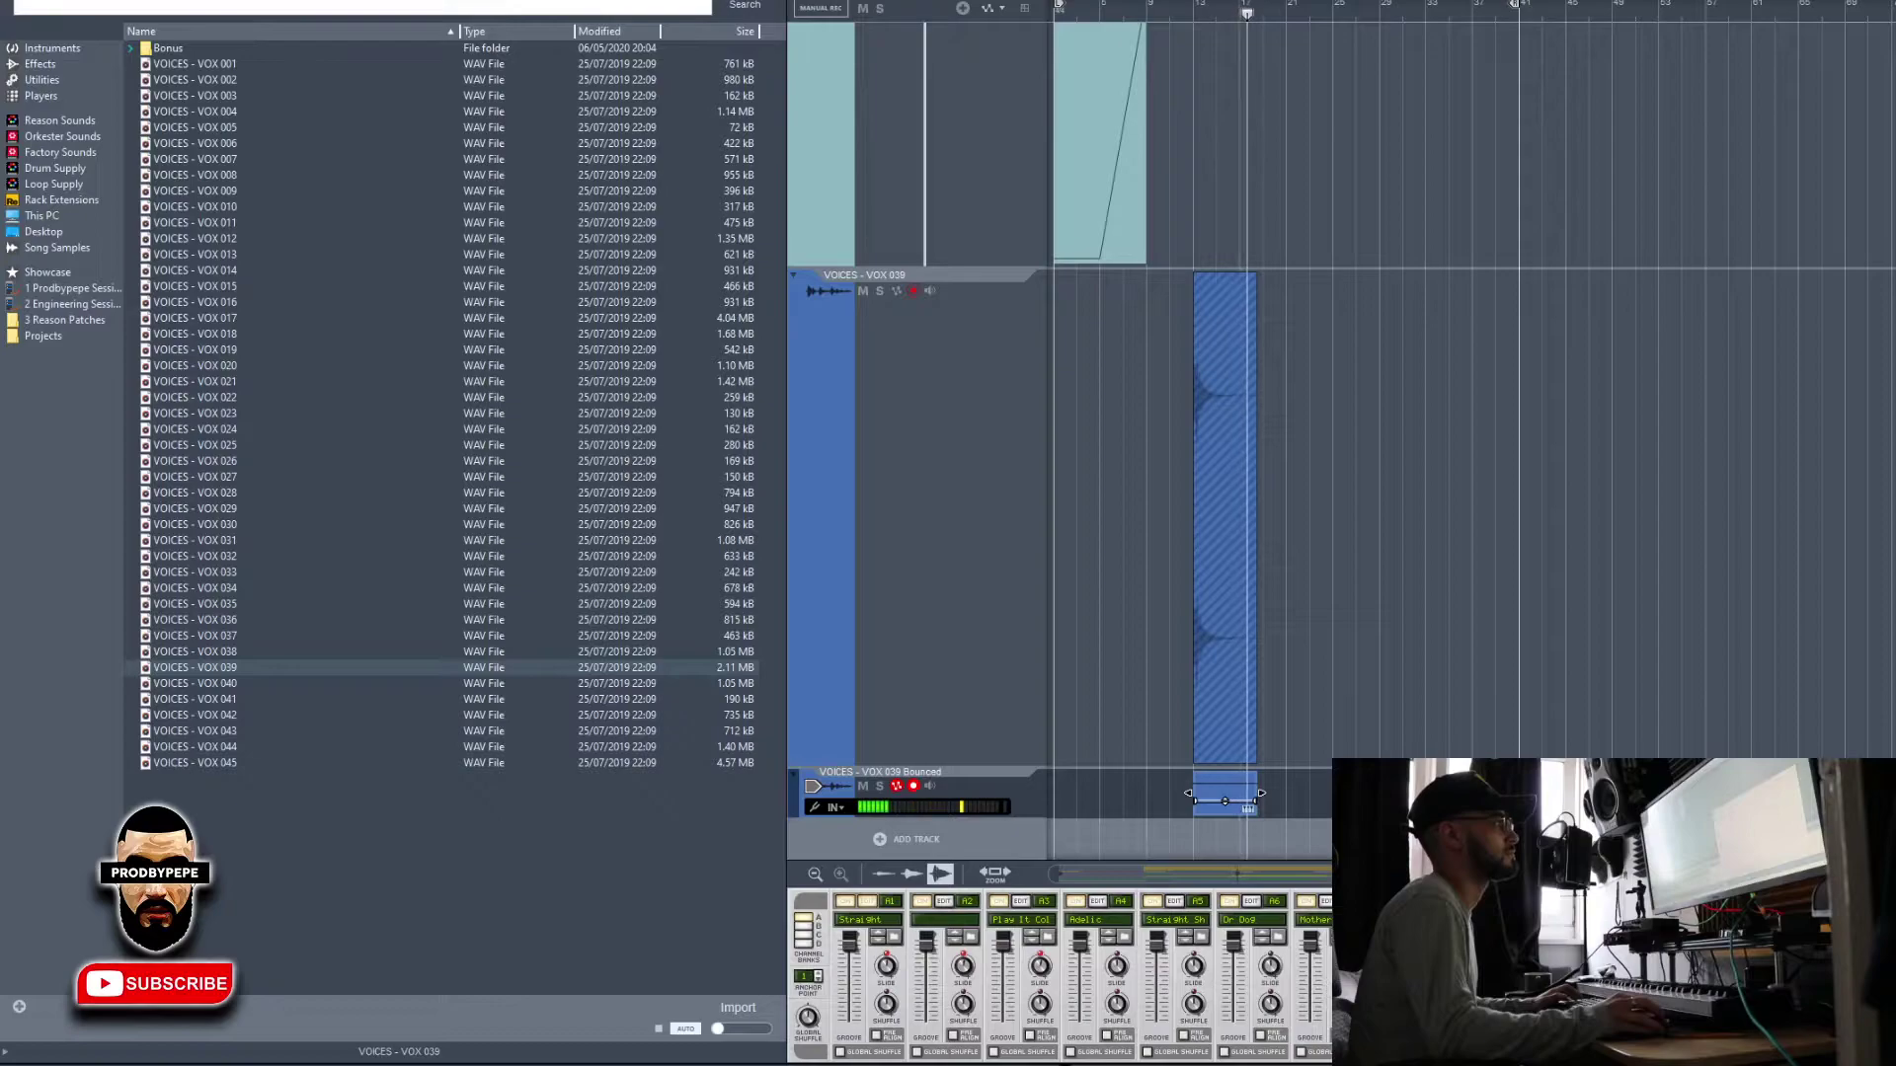
Move the VOICES - VOX 039 audio clip to bar 3 and trim its start to the second vocal hit near bar 4
left_click_drag(1447, 518, 1077, 518)
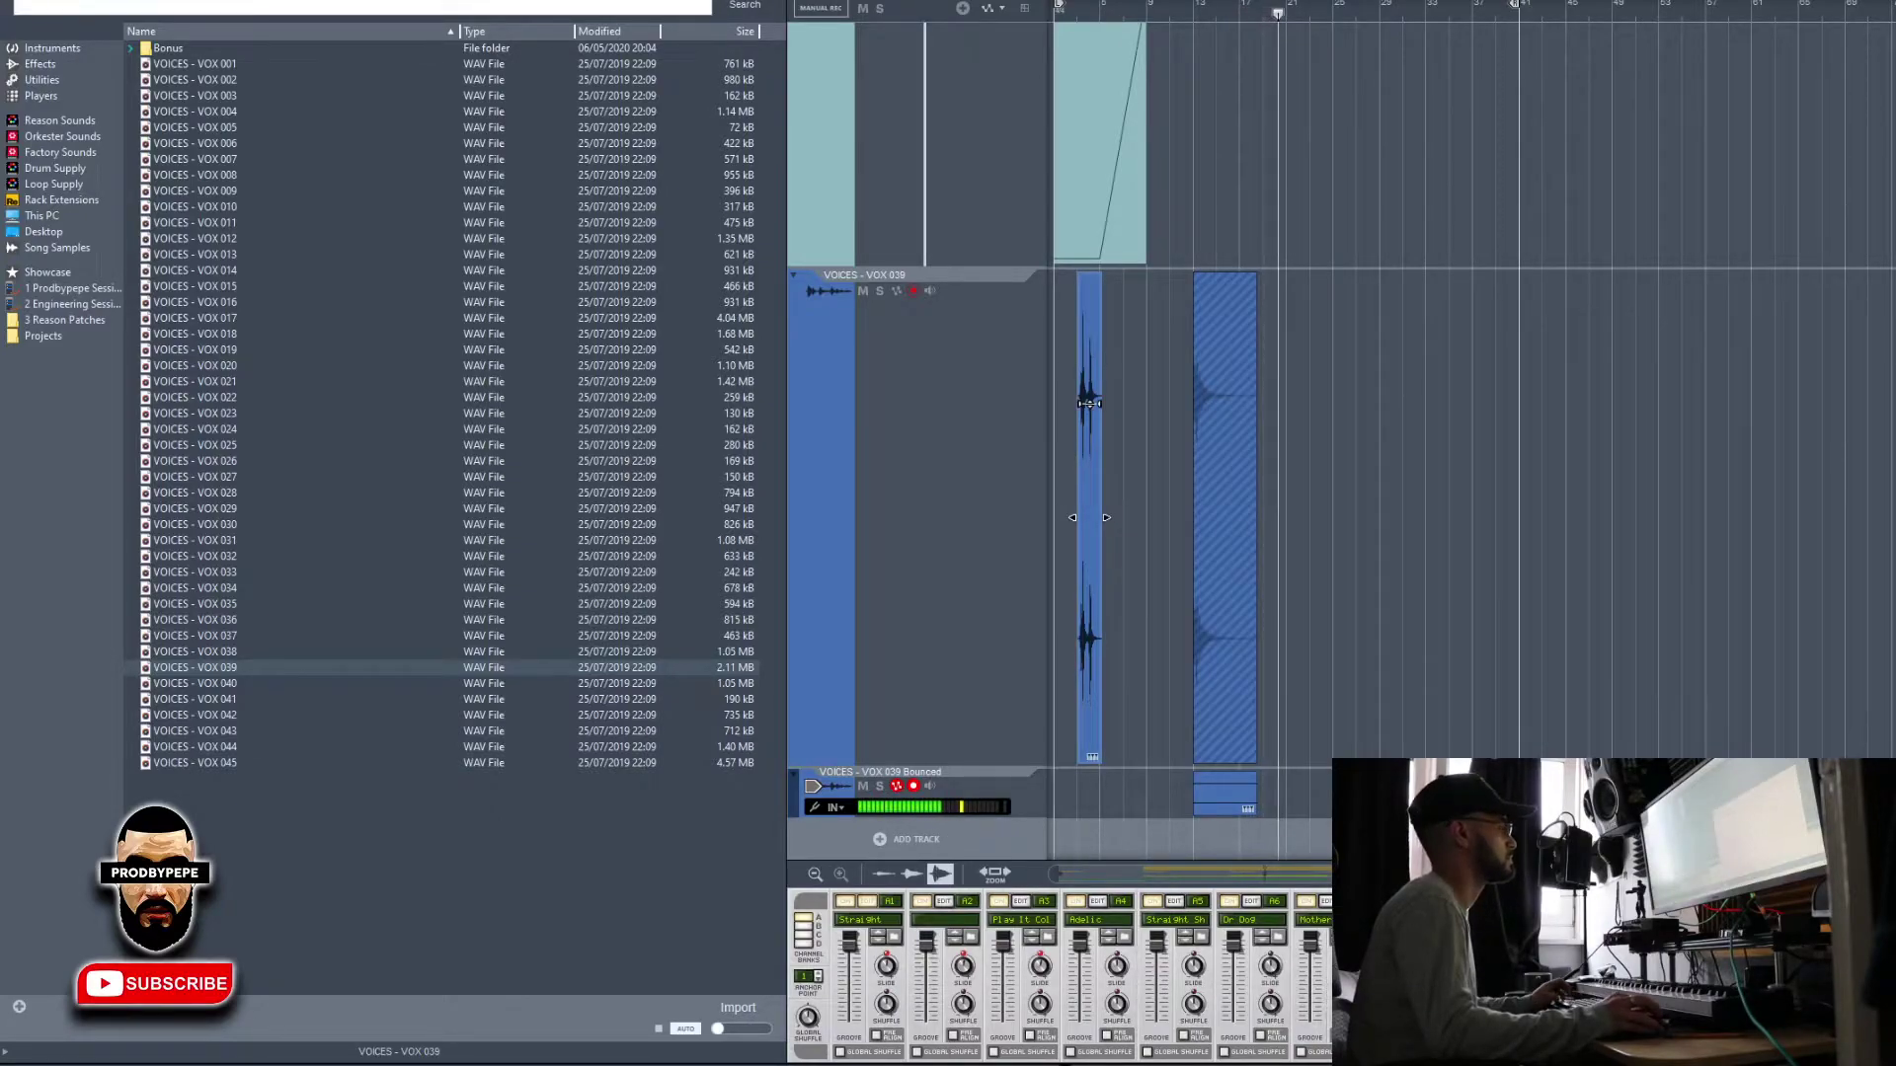
scroll(1094, 492, "up", 7)
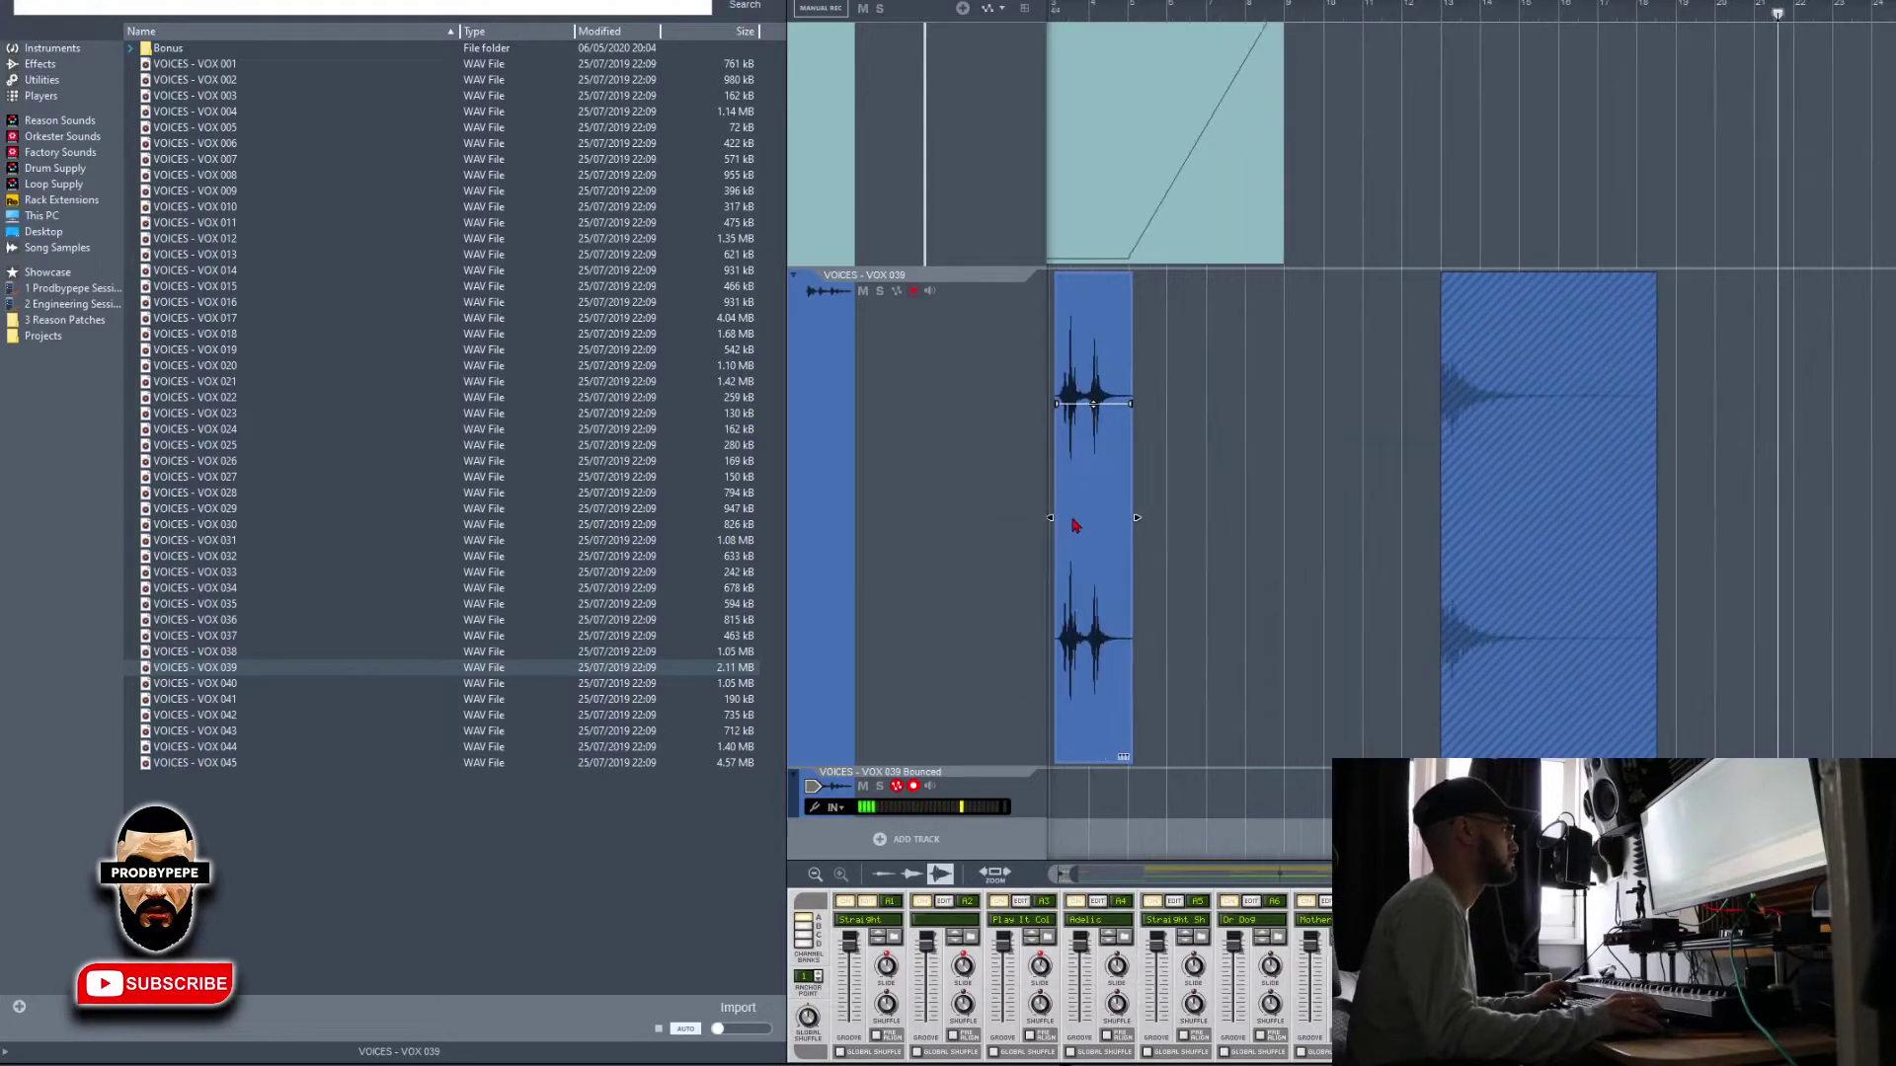
left_click_drag(1215, 873, 1188, 873)
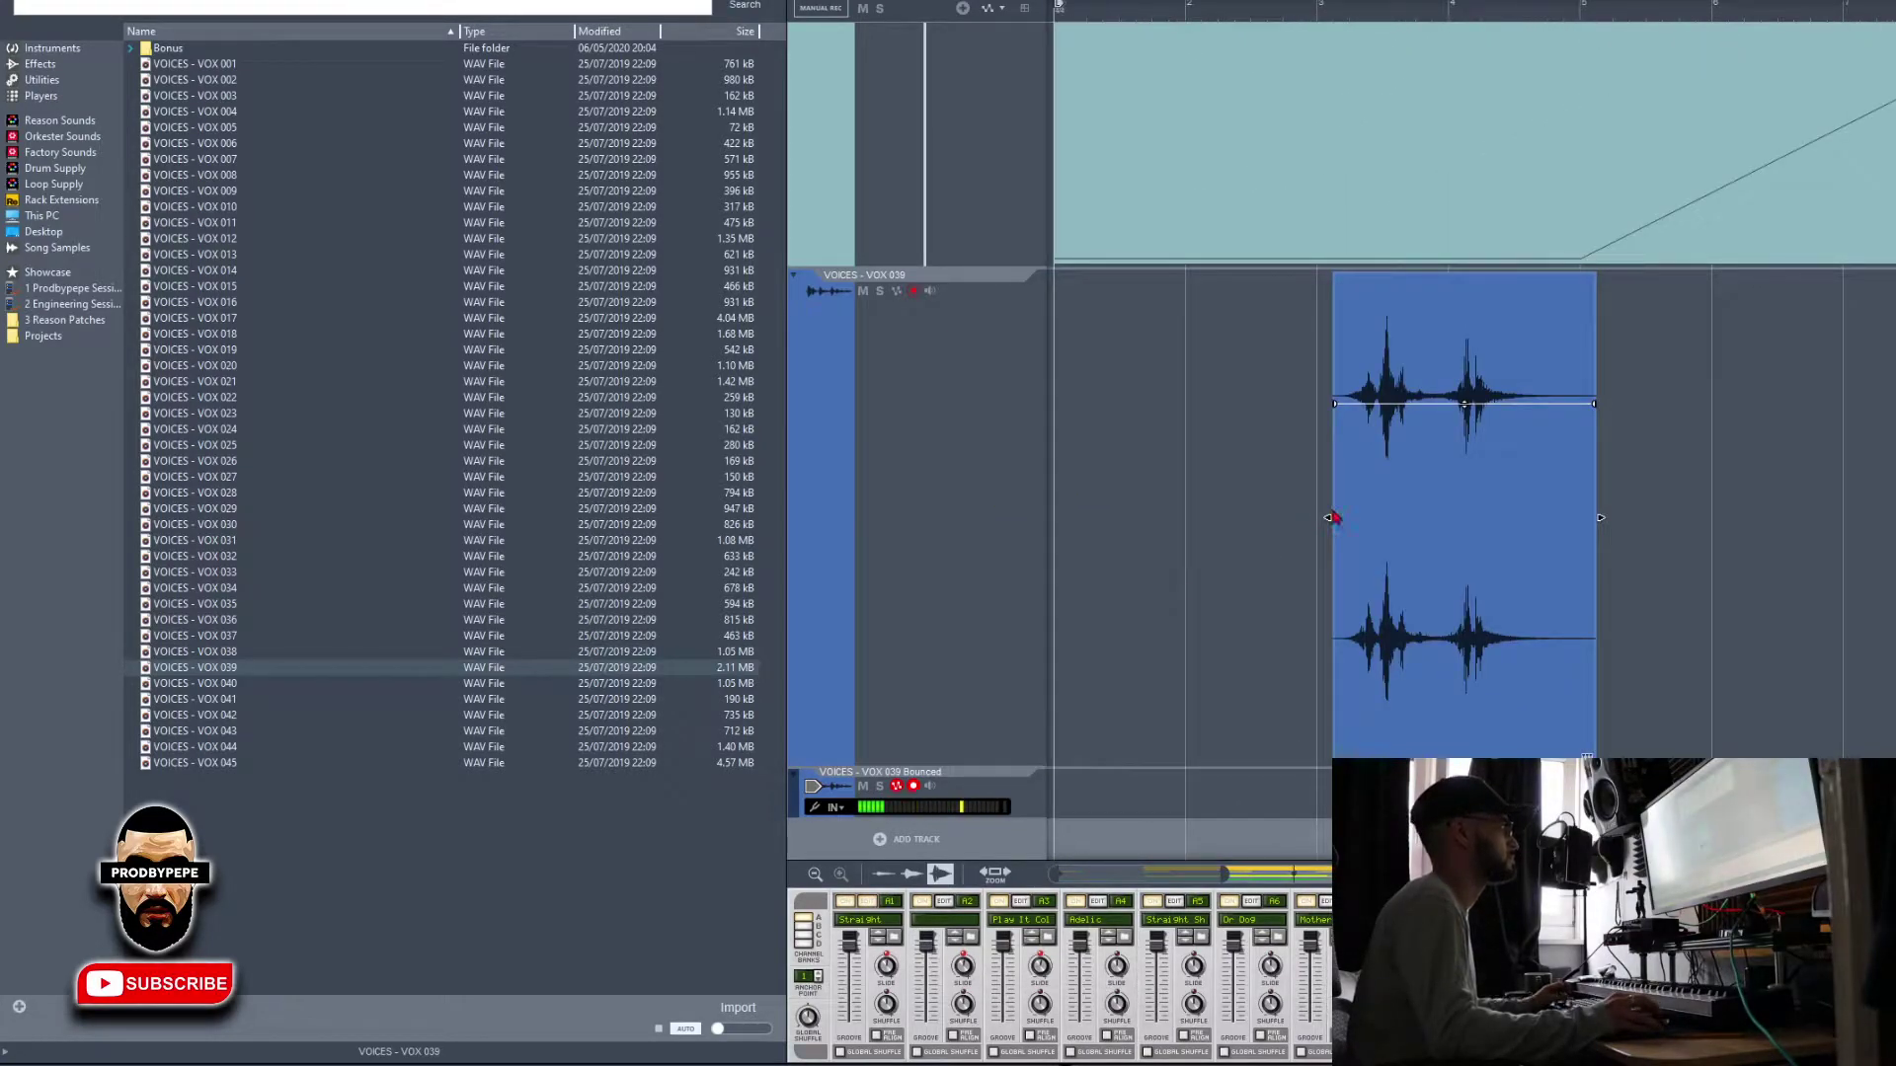
left_click_drag(1326, 517, 1440, 540)
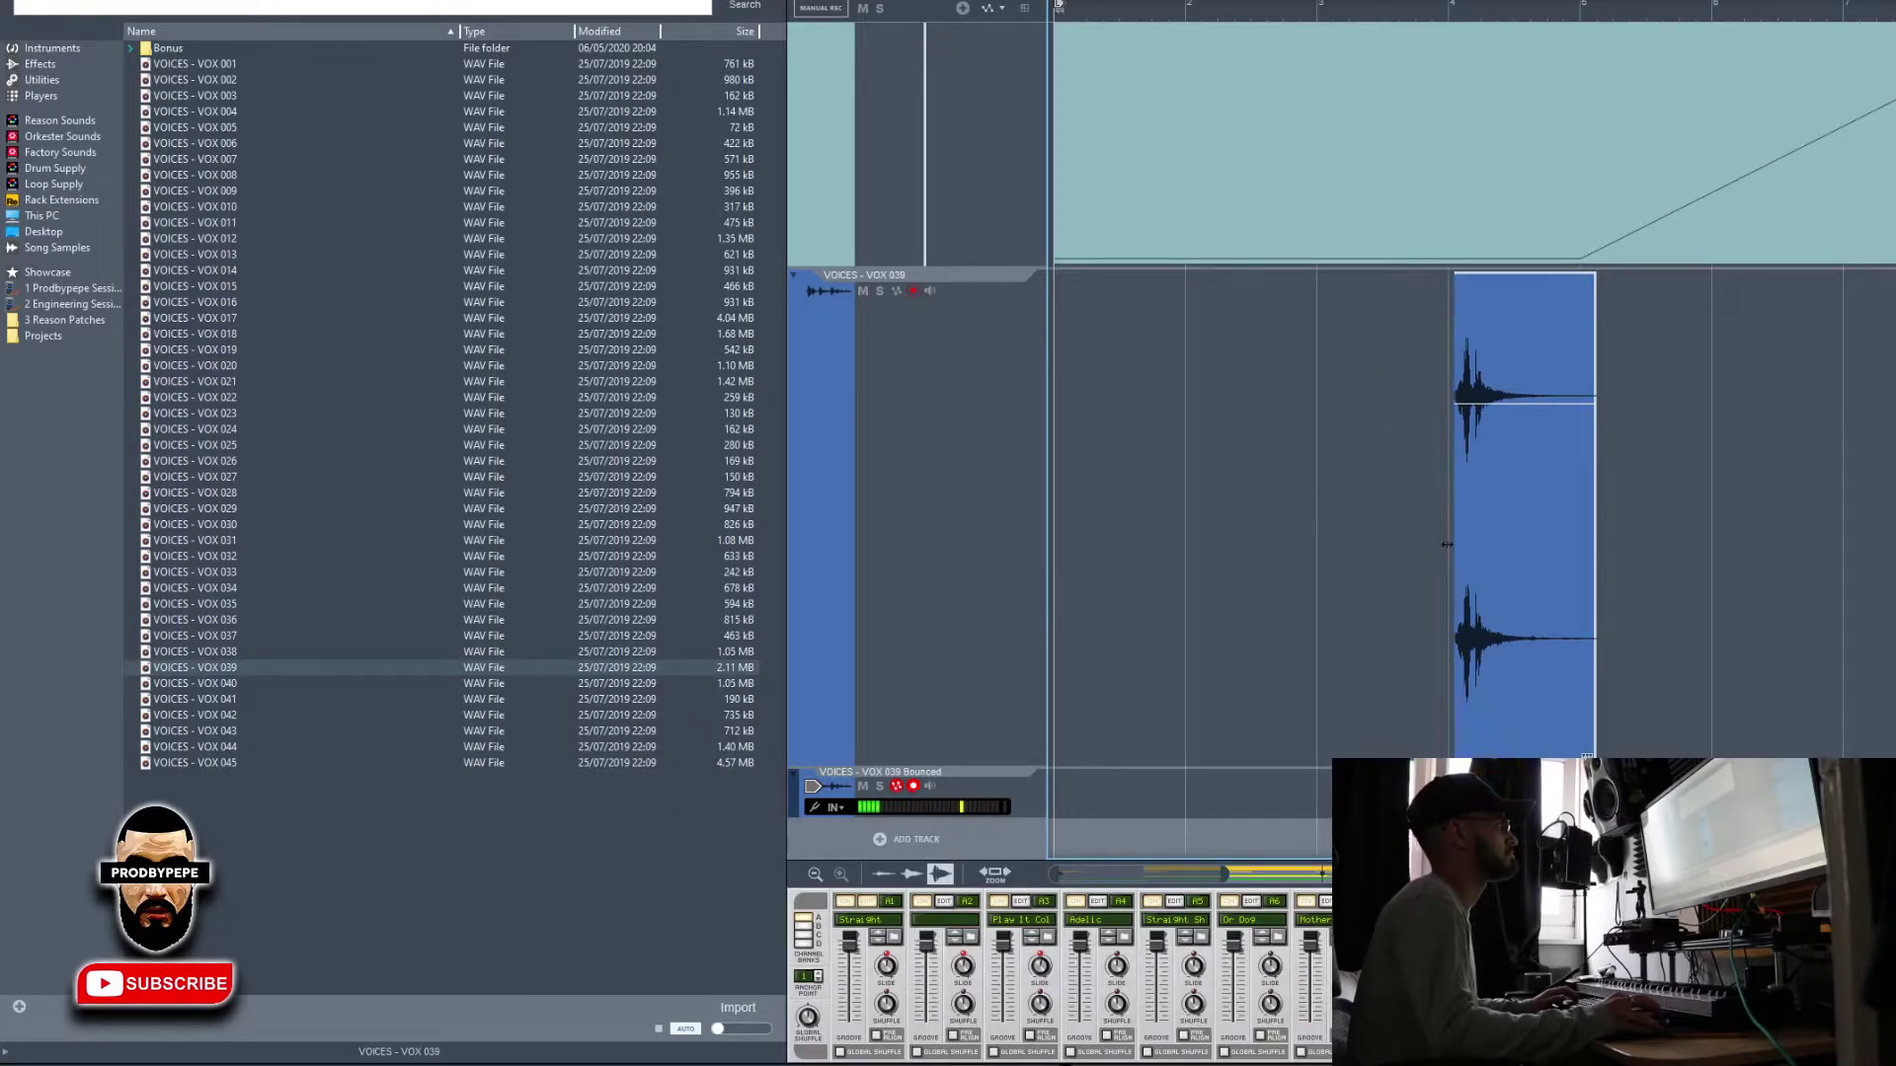
Shift the VOICES - VOX 039 audio clip earlier and retrim its start so the vocal hit begins at bar 4
scroll(1469, 484, "up", 5, "ctrl")
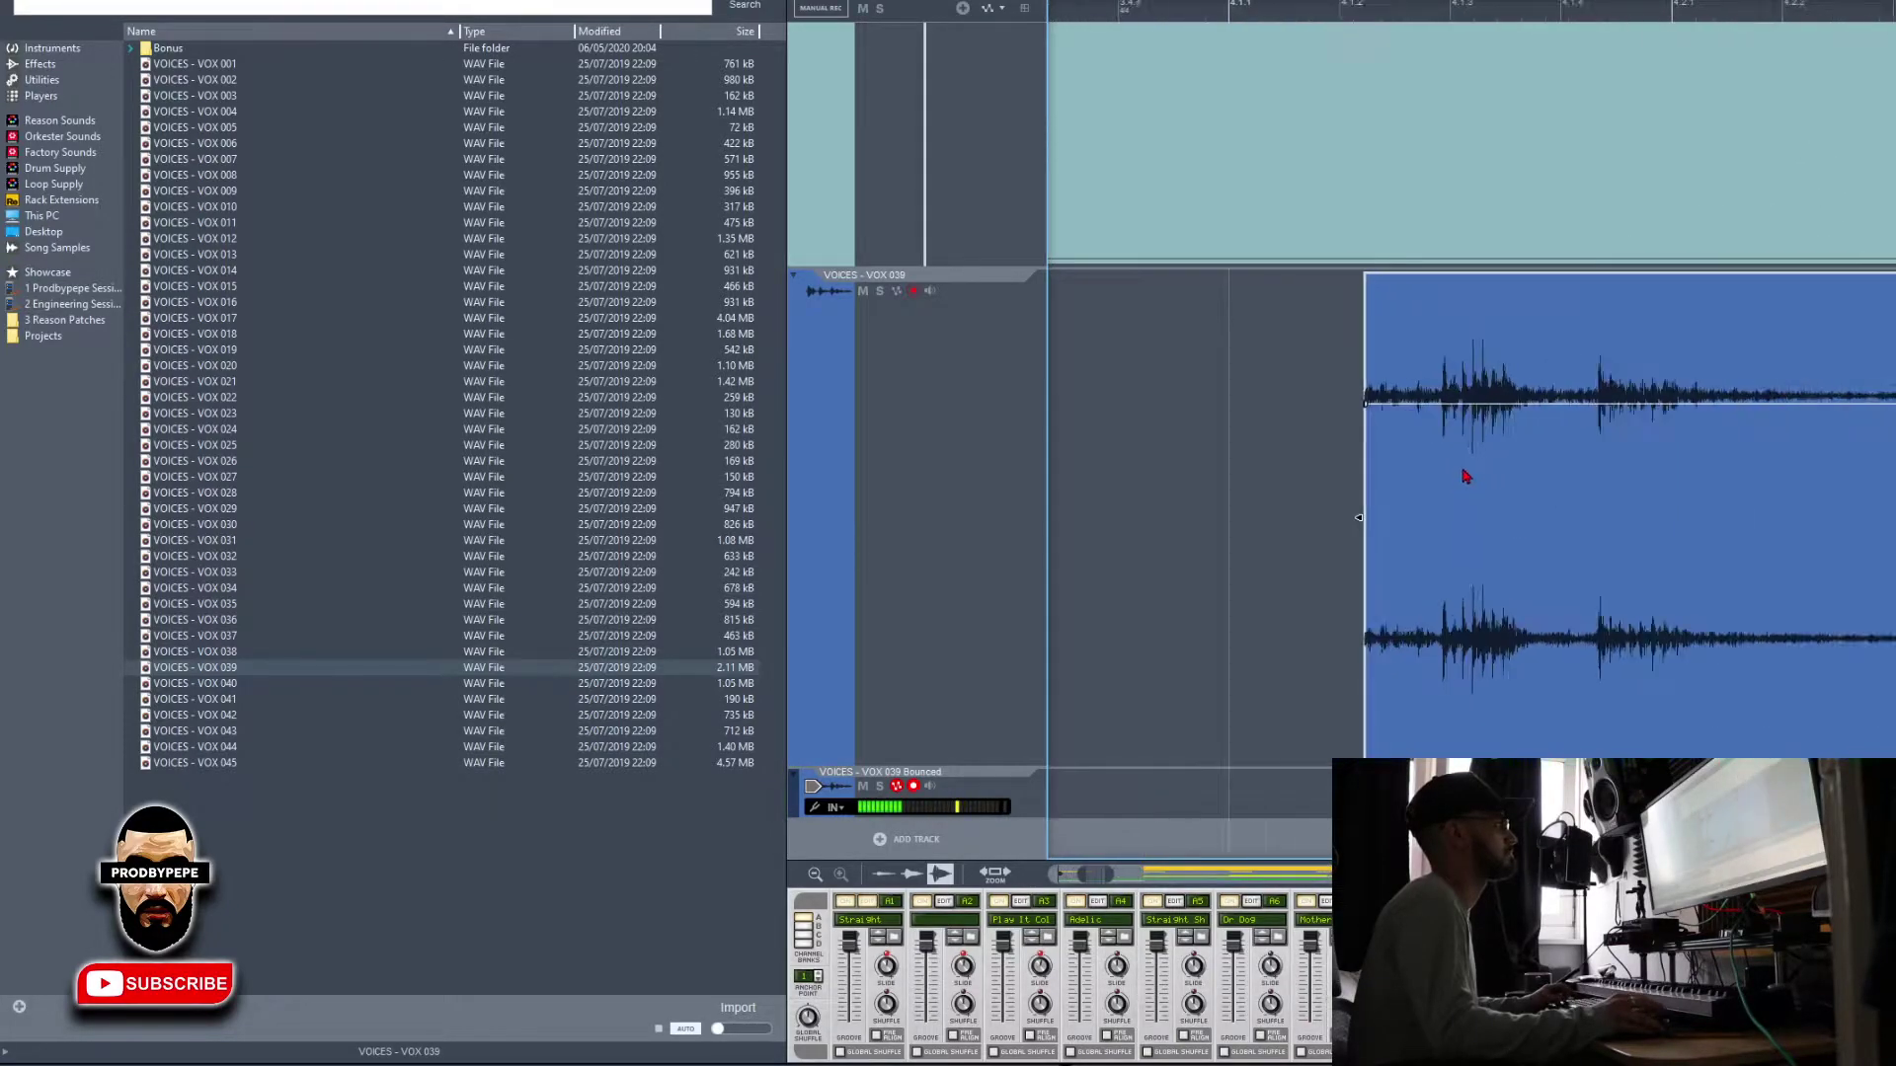
left_click_drag(1398, 477, 1125, 462)
left_click_drag(1083, 875, 1060, 874)
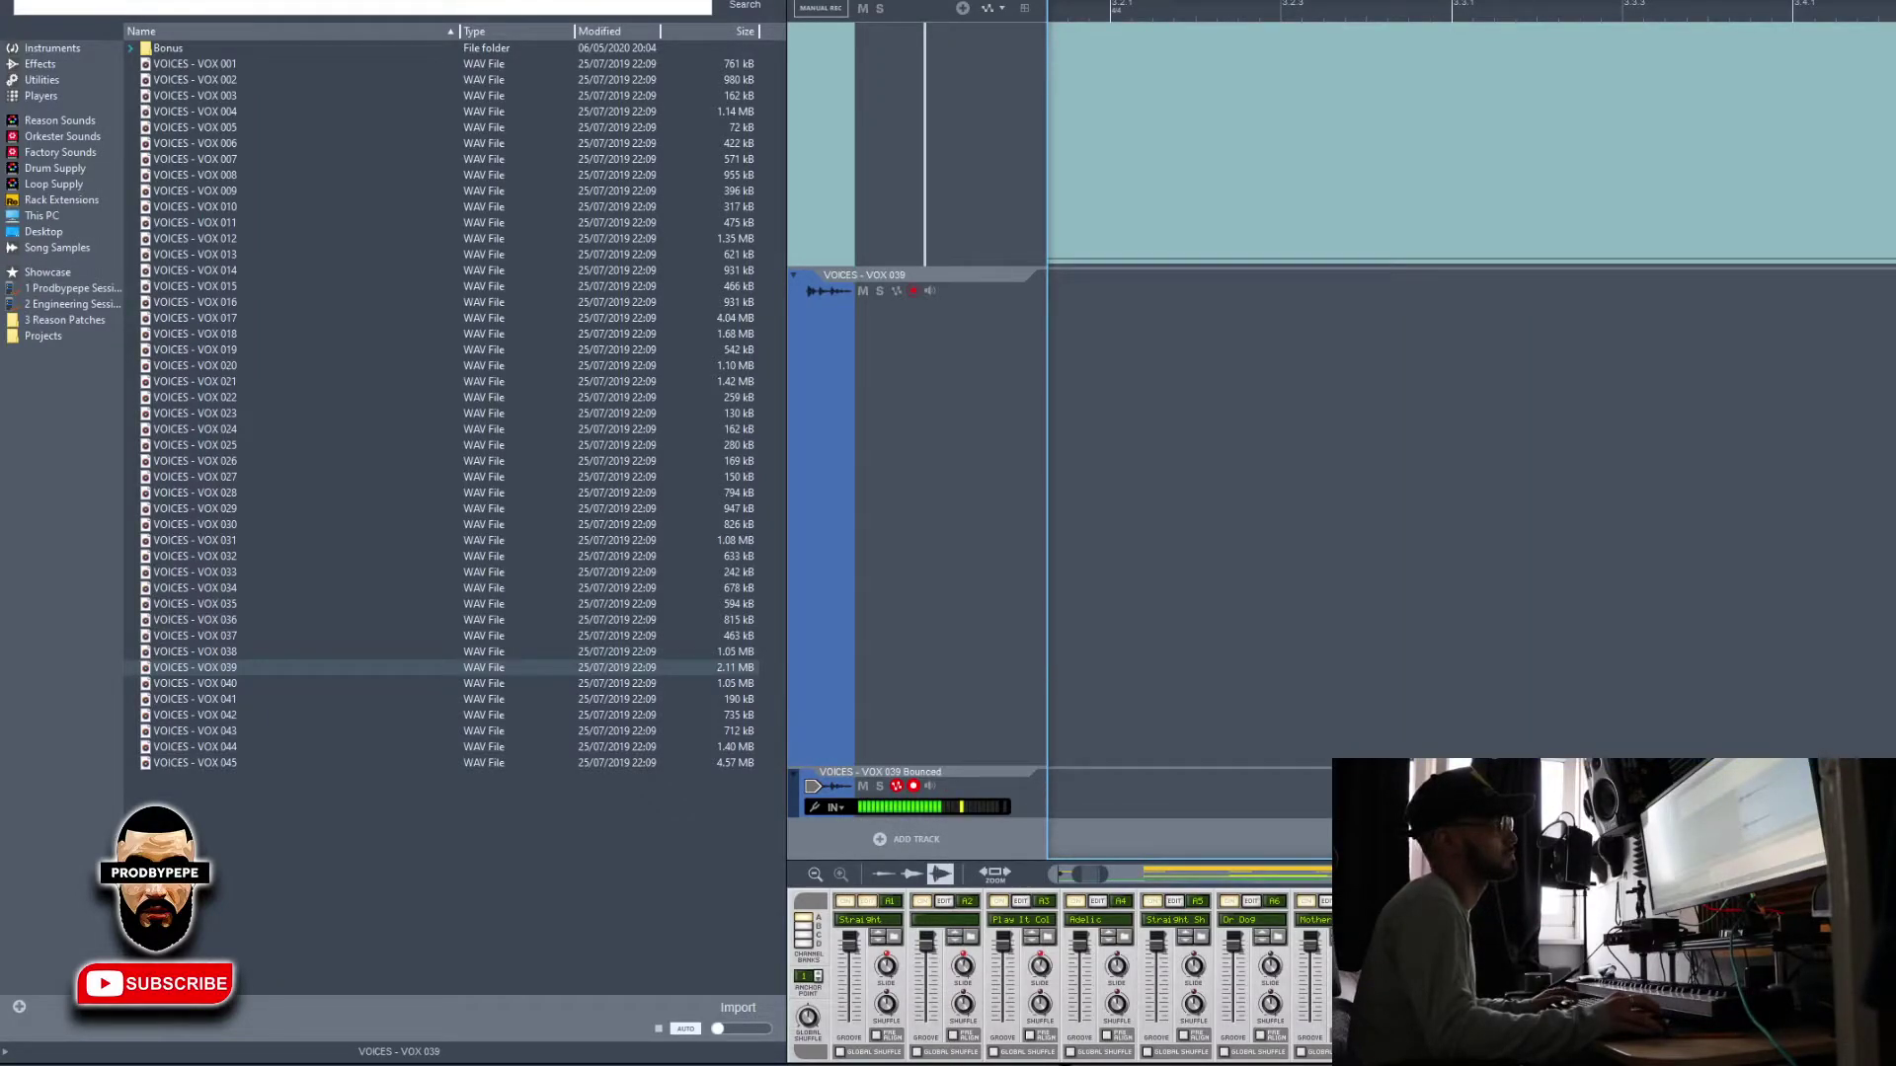
scroll(1493, 517, "up", 2)
left_click_drag(1494, 517, 1894, 513)
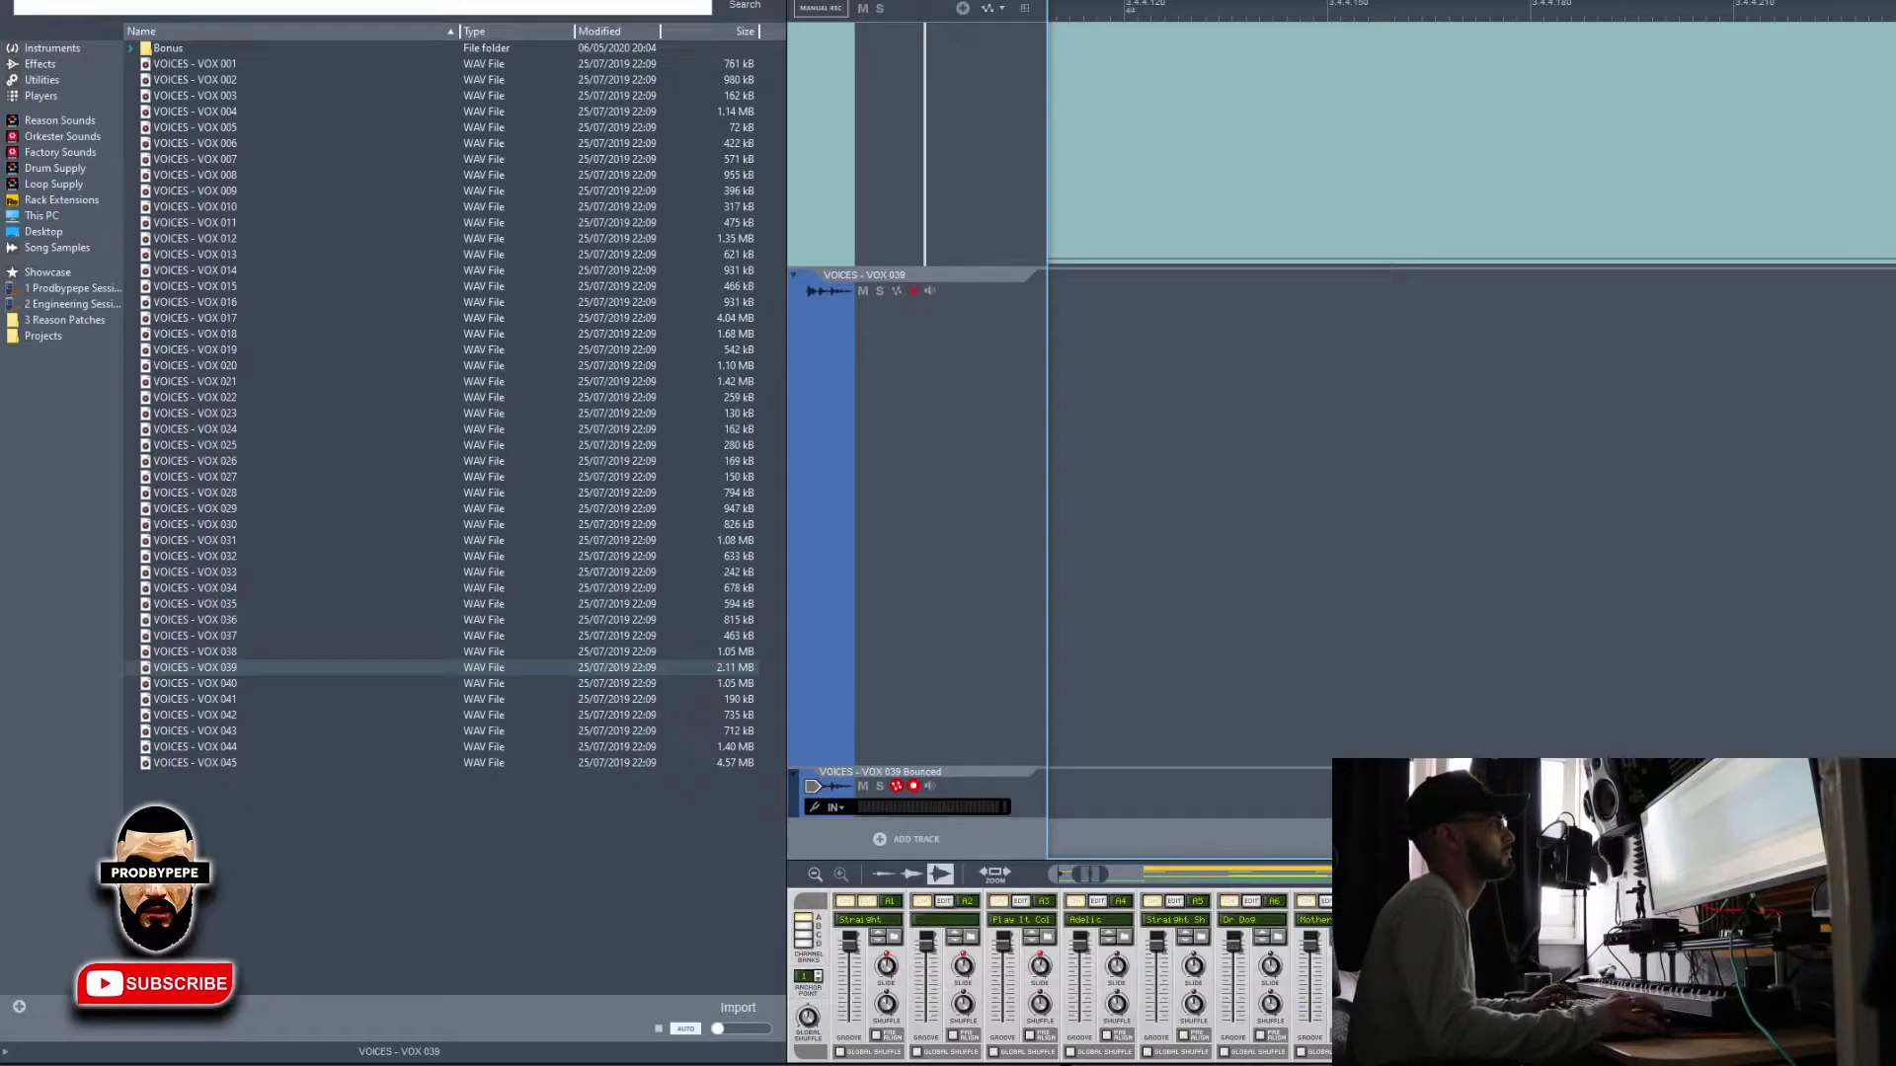
Play back the vocal, move its clip to bar 5 and extend the clip's end past bar 6
left_click(1254, 14)
key("space")
scroll(1682, 371, "down", 8)
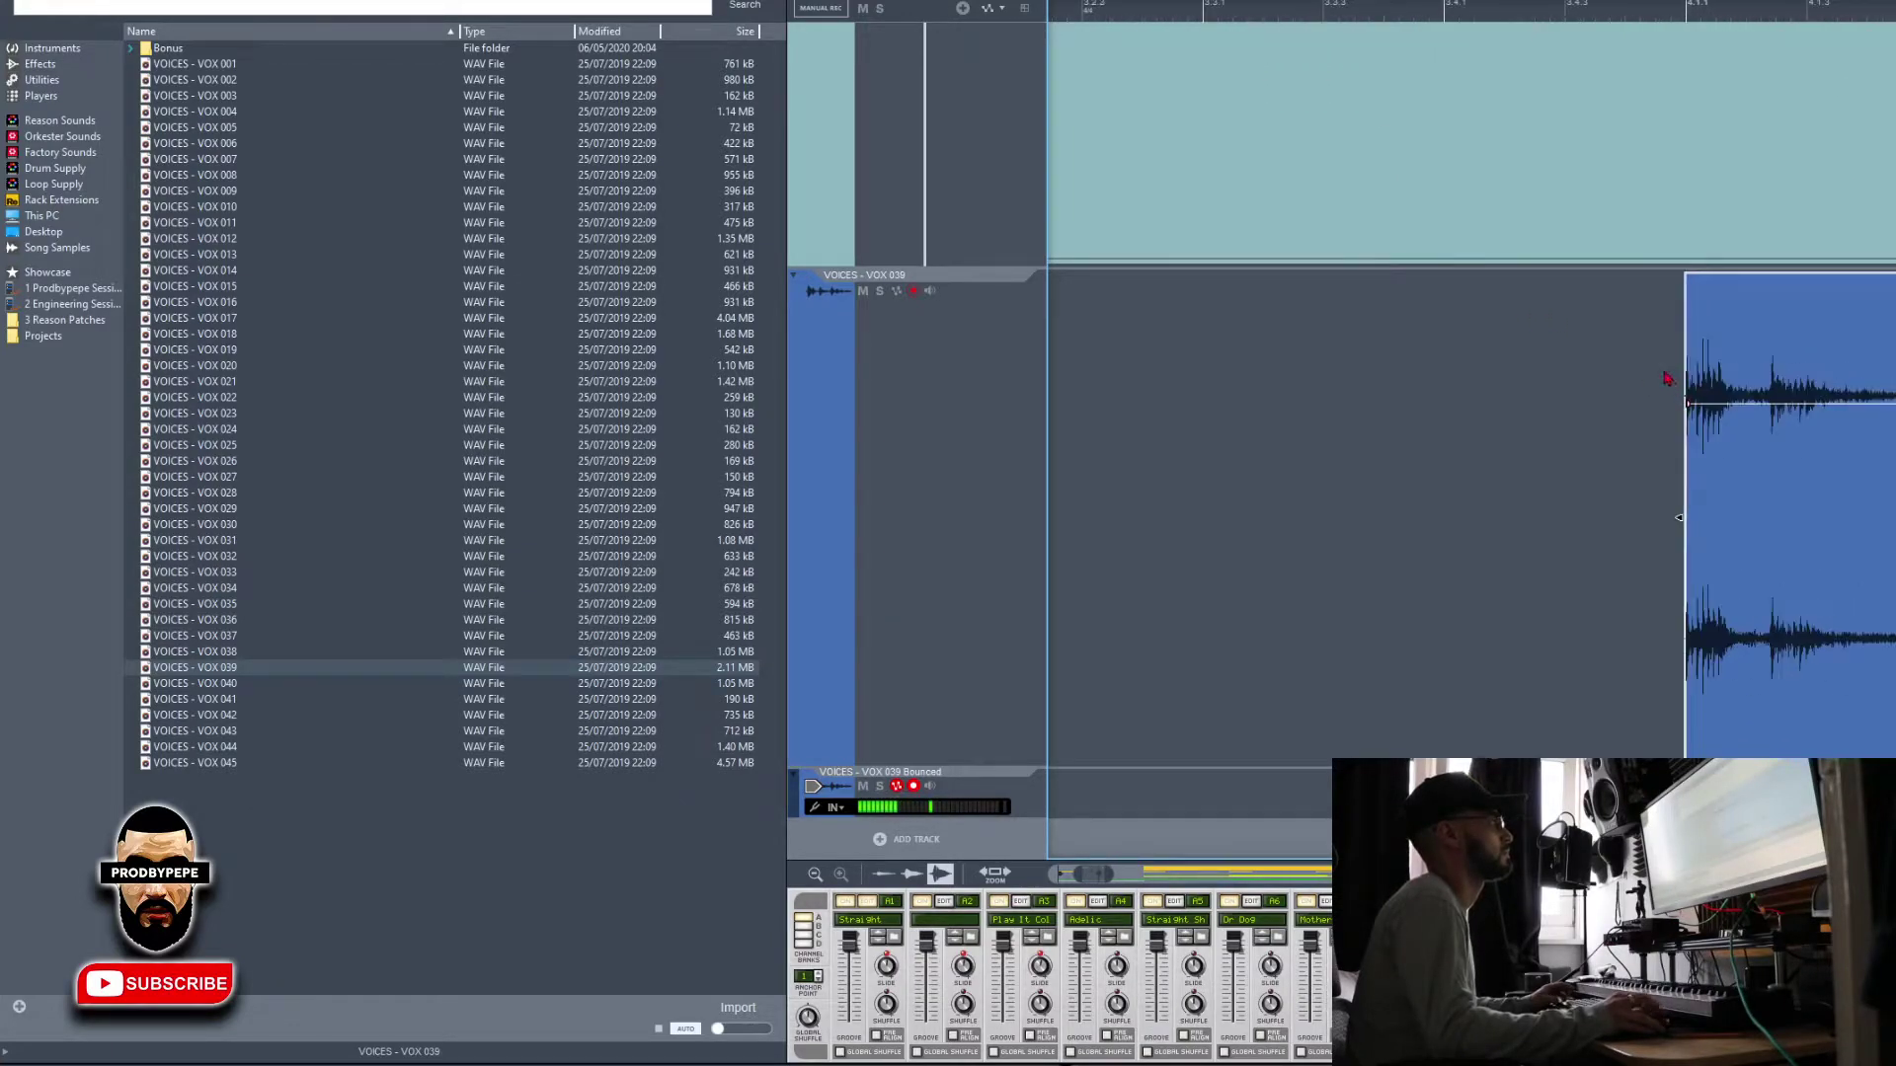
scroll(1481, 386, "down", 1)
left_click_drag(1280, 14, 697, 4)
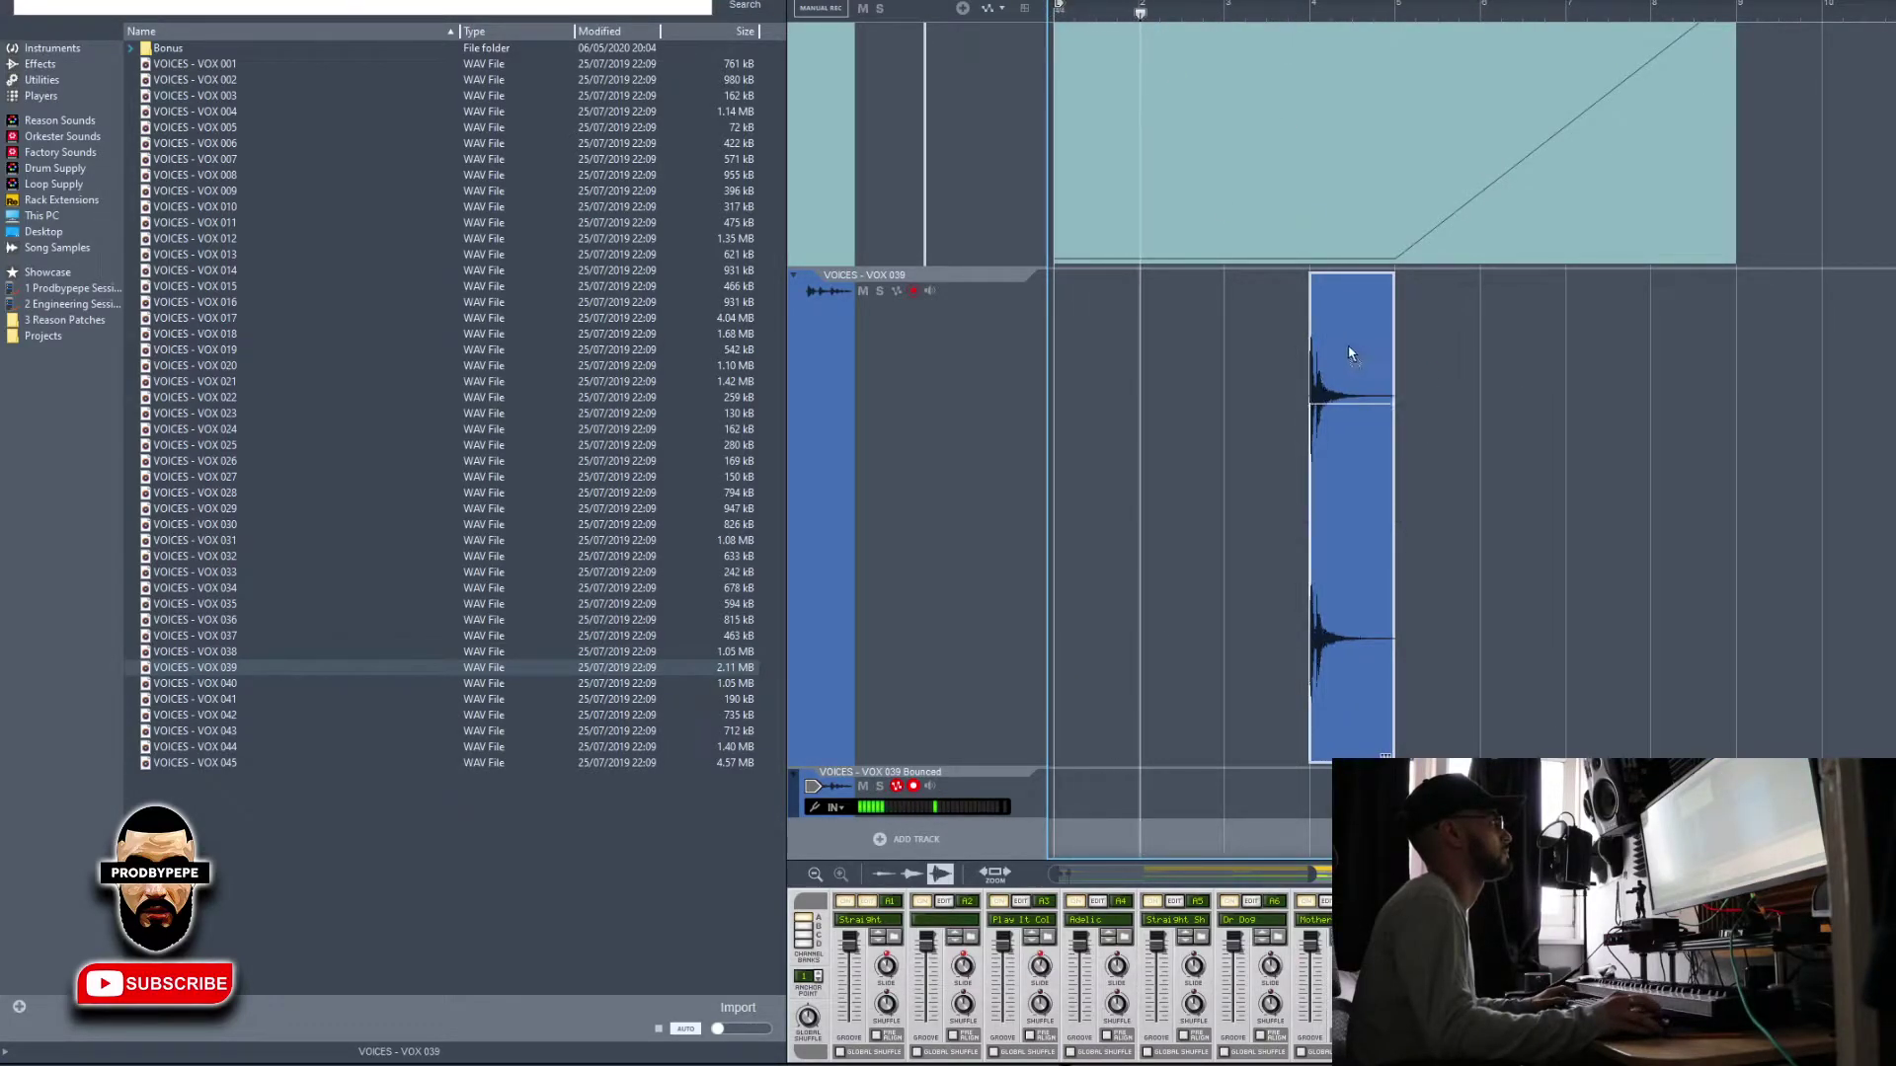
left_click_drag(1349, 297, 1435, 365)
left_click_drag(1488, 524, 1527, 529)
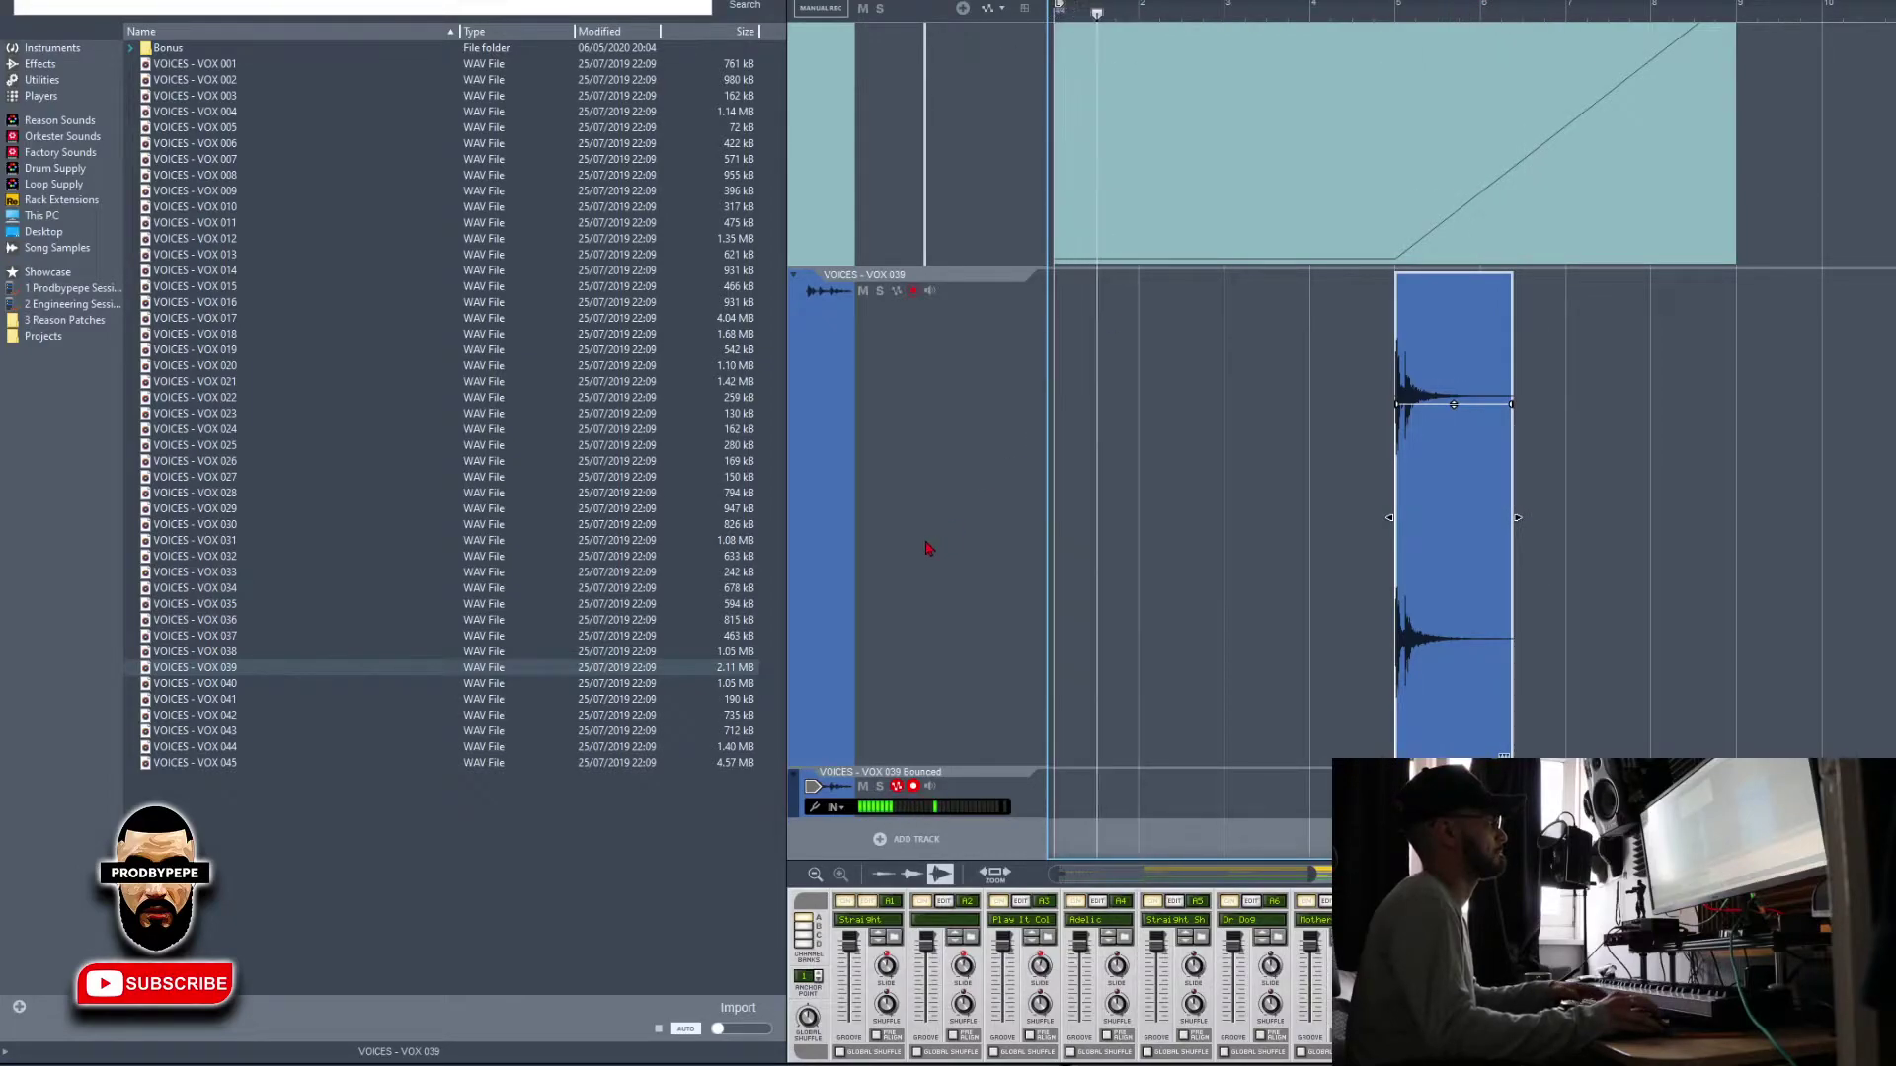
left_click(927, 550)
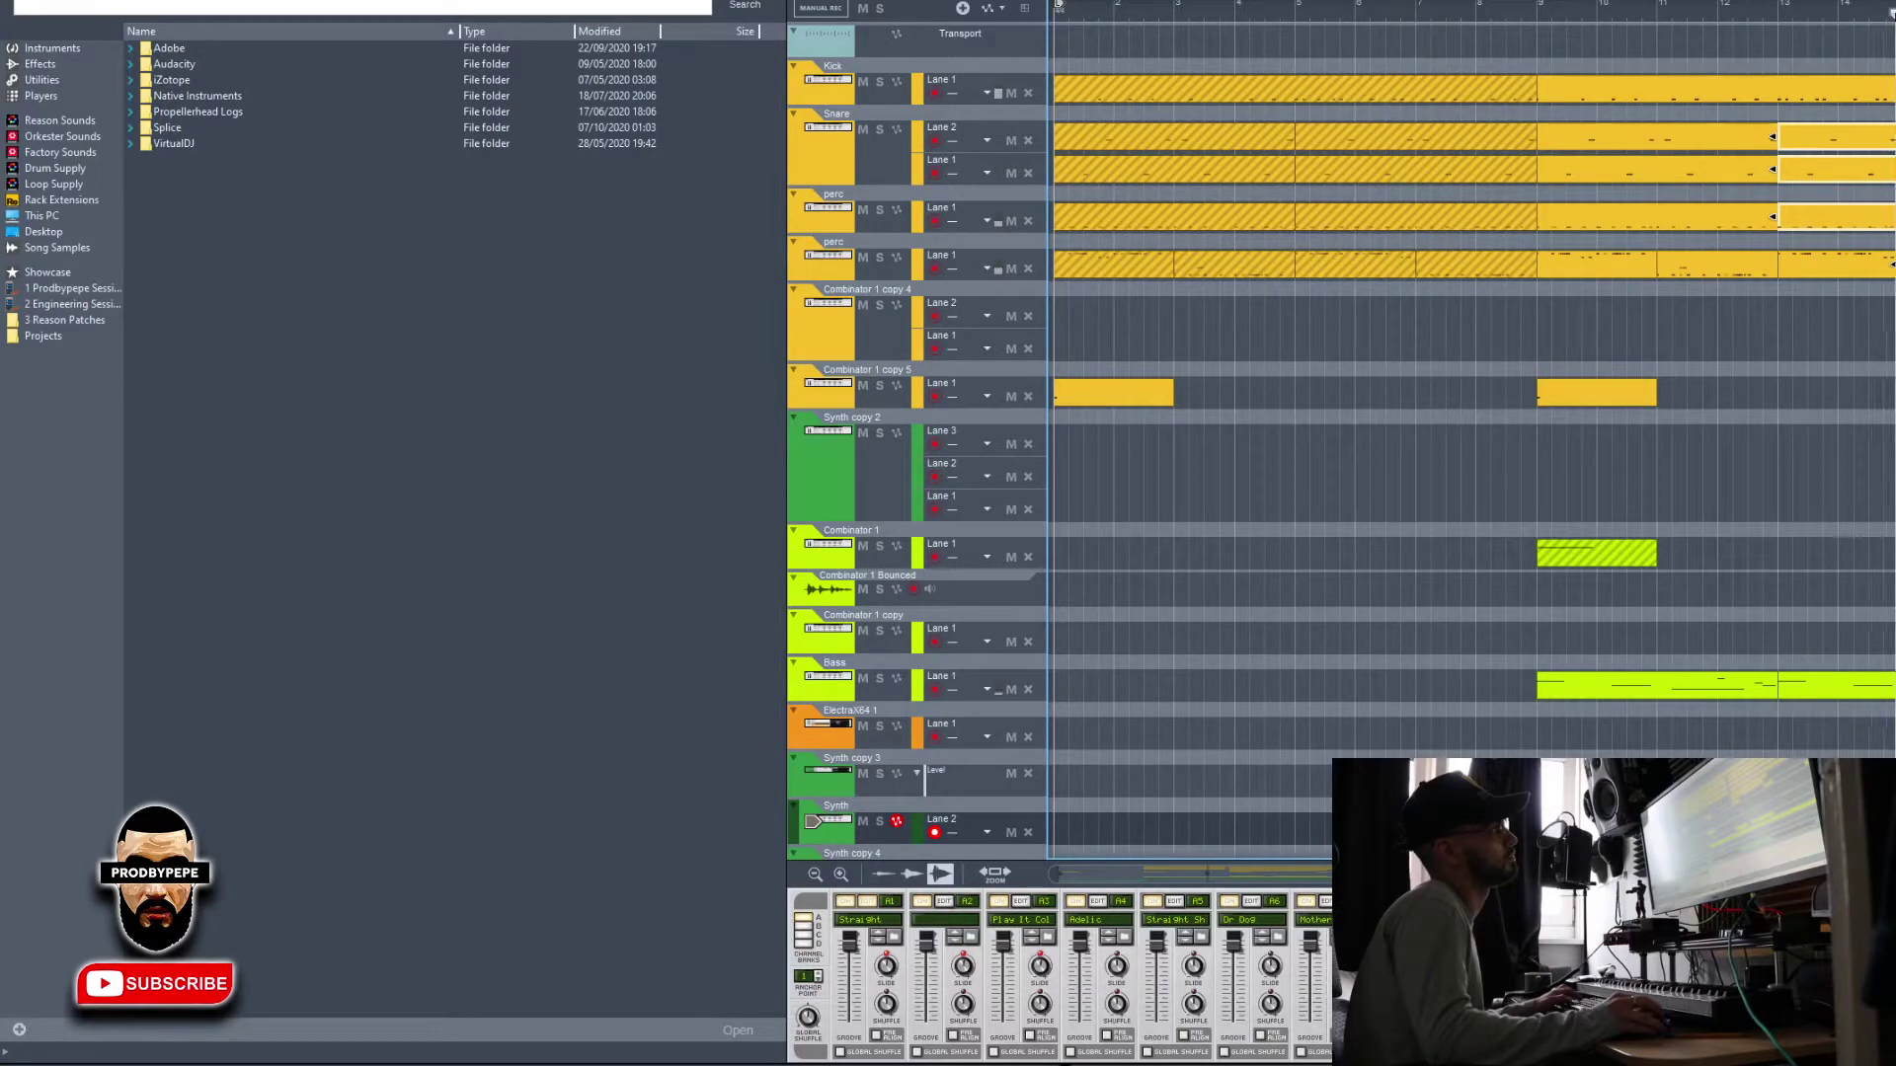
Review the drum arrangement and play it from just before the drum gap ahead of bar 17
left_click(1716, 88)
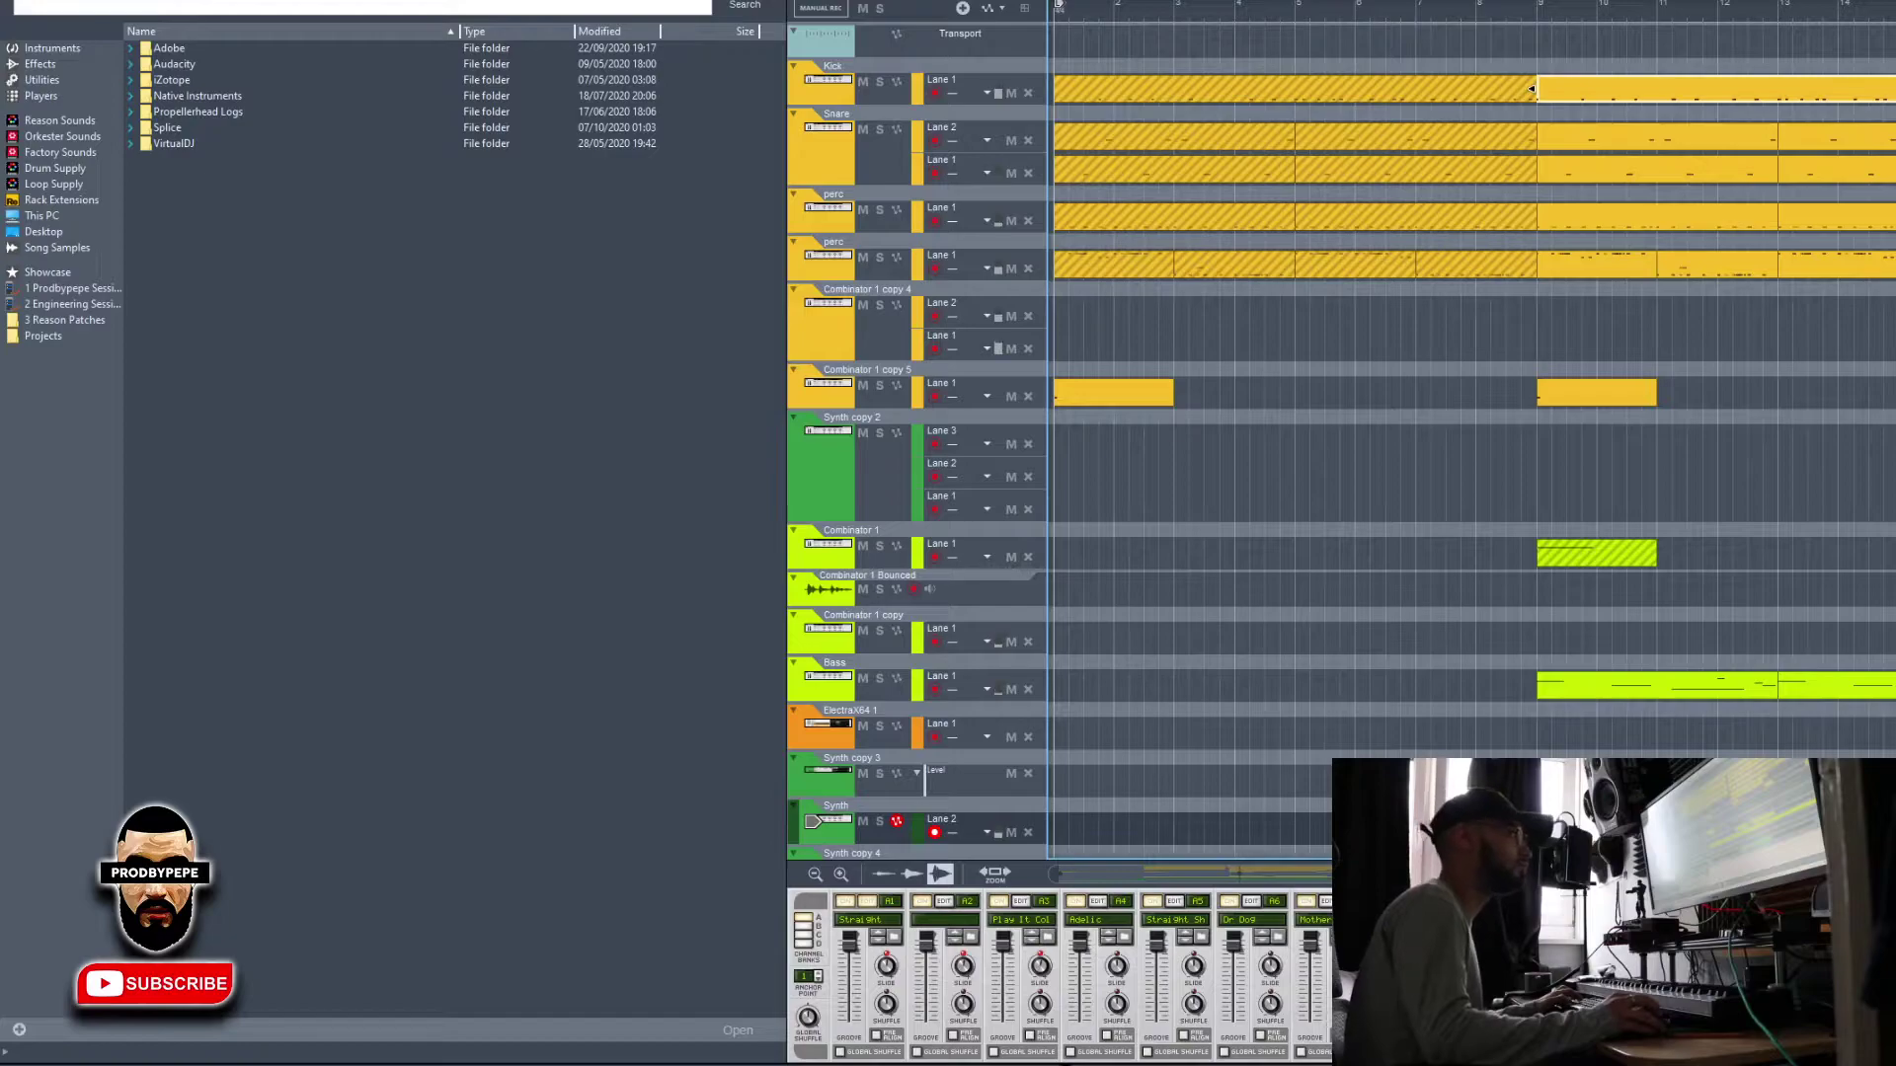
scroll(1531, 89, "down", 5)
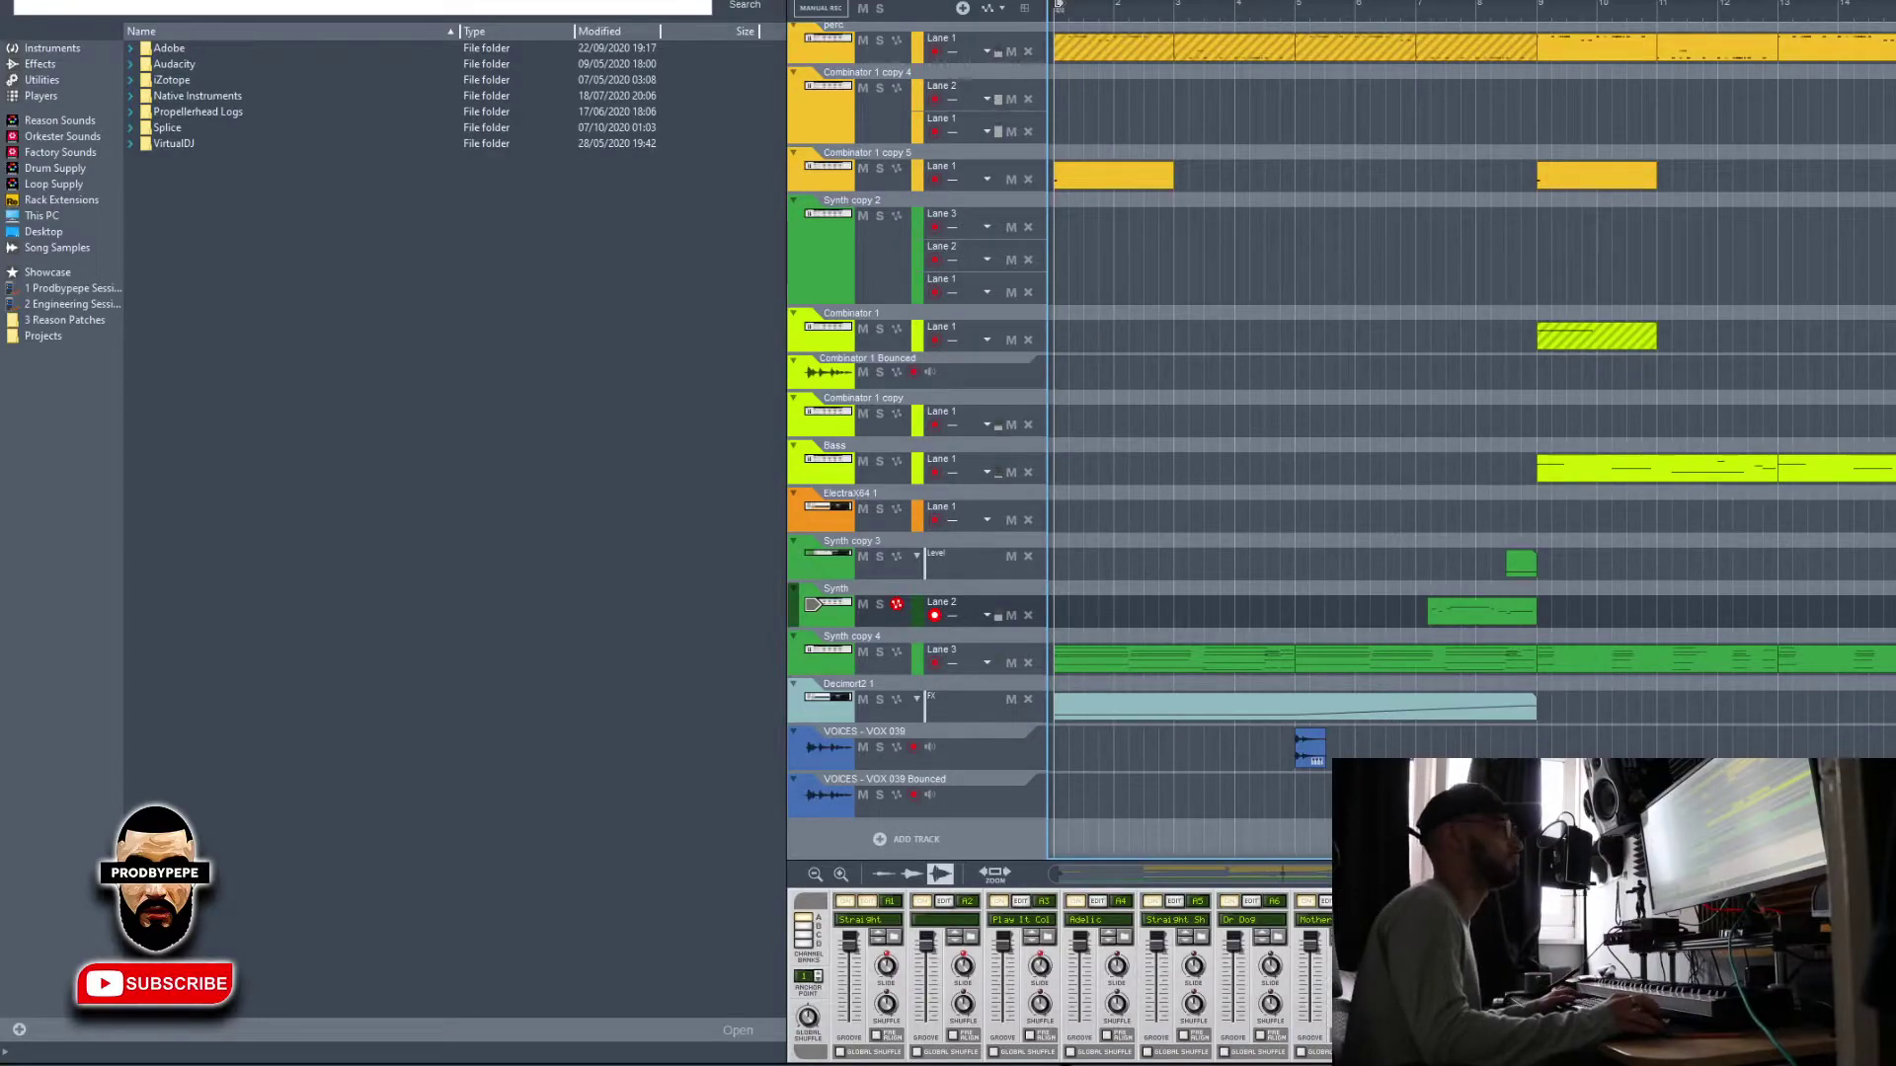
scroll(1472, 434, "down", 6)
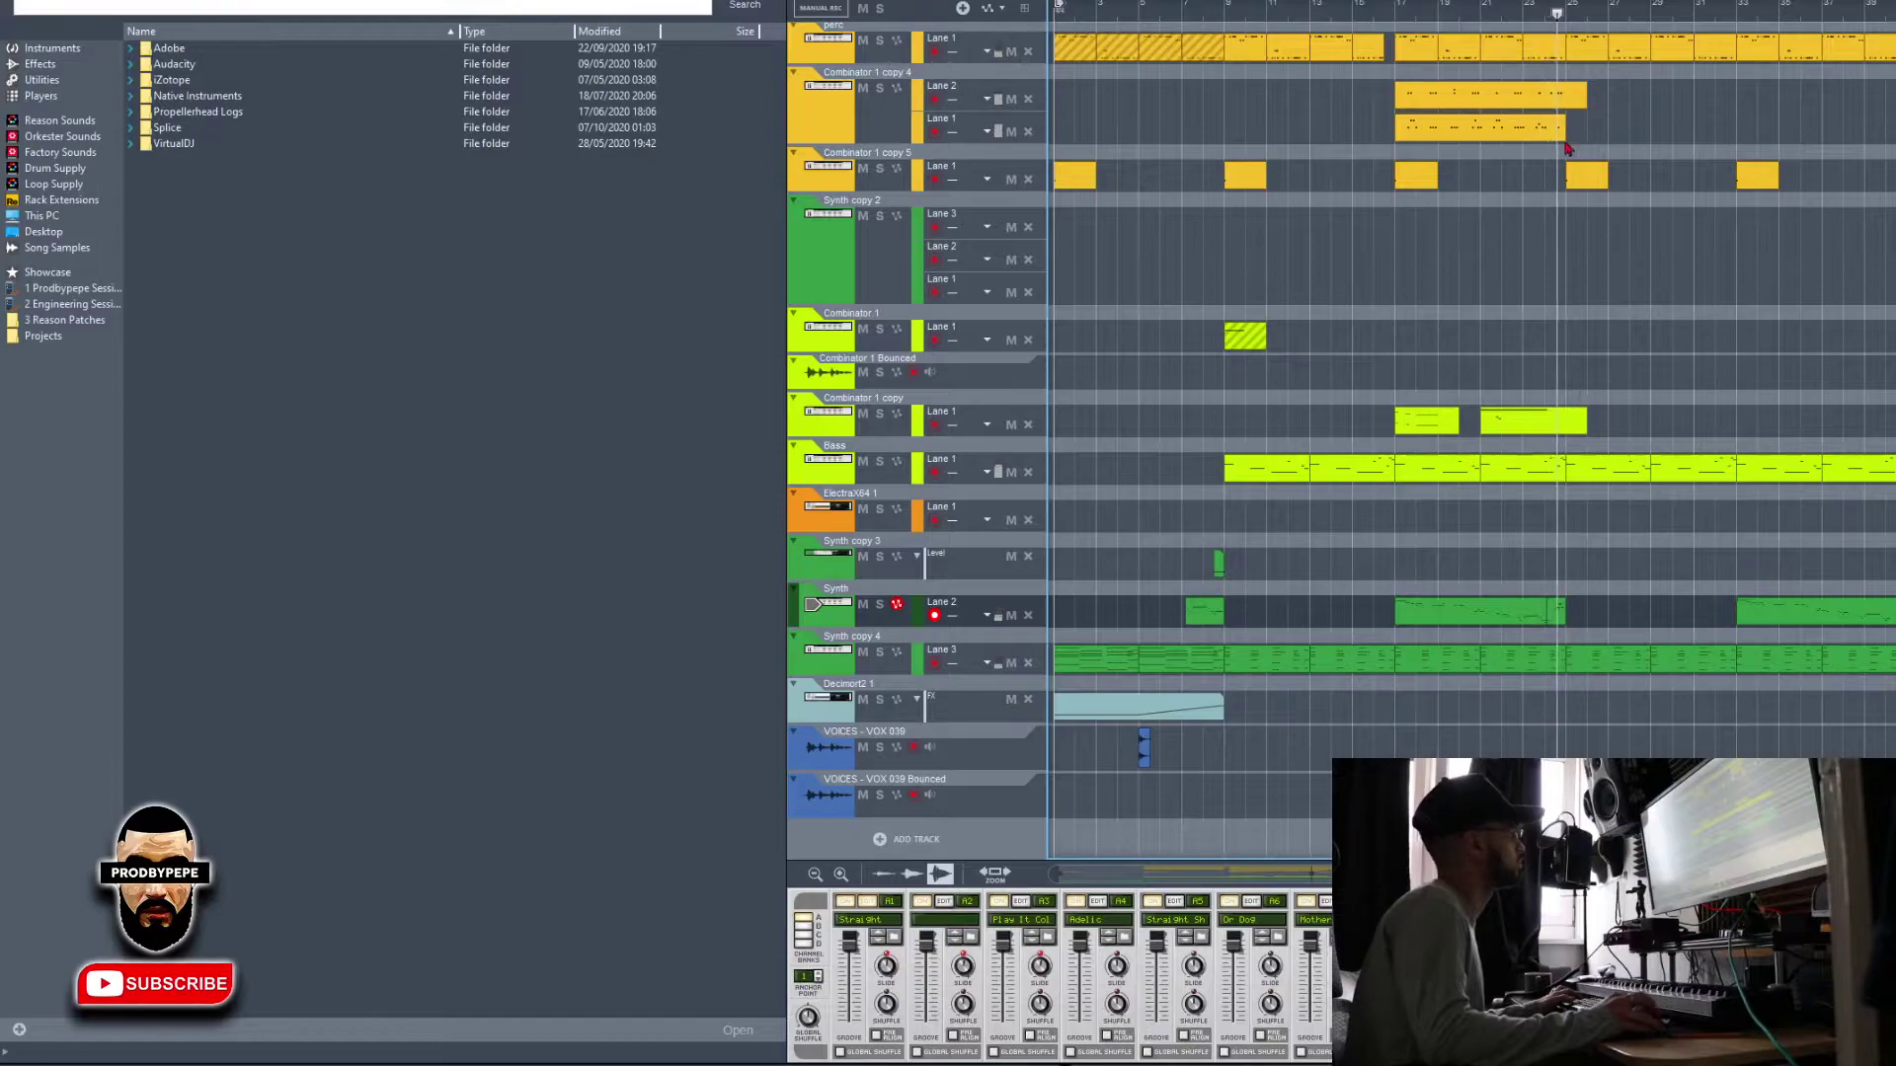
scroll(1339, 431, "up", 1)
left_click(1378, 12)
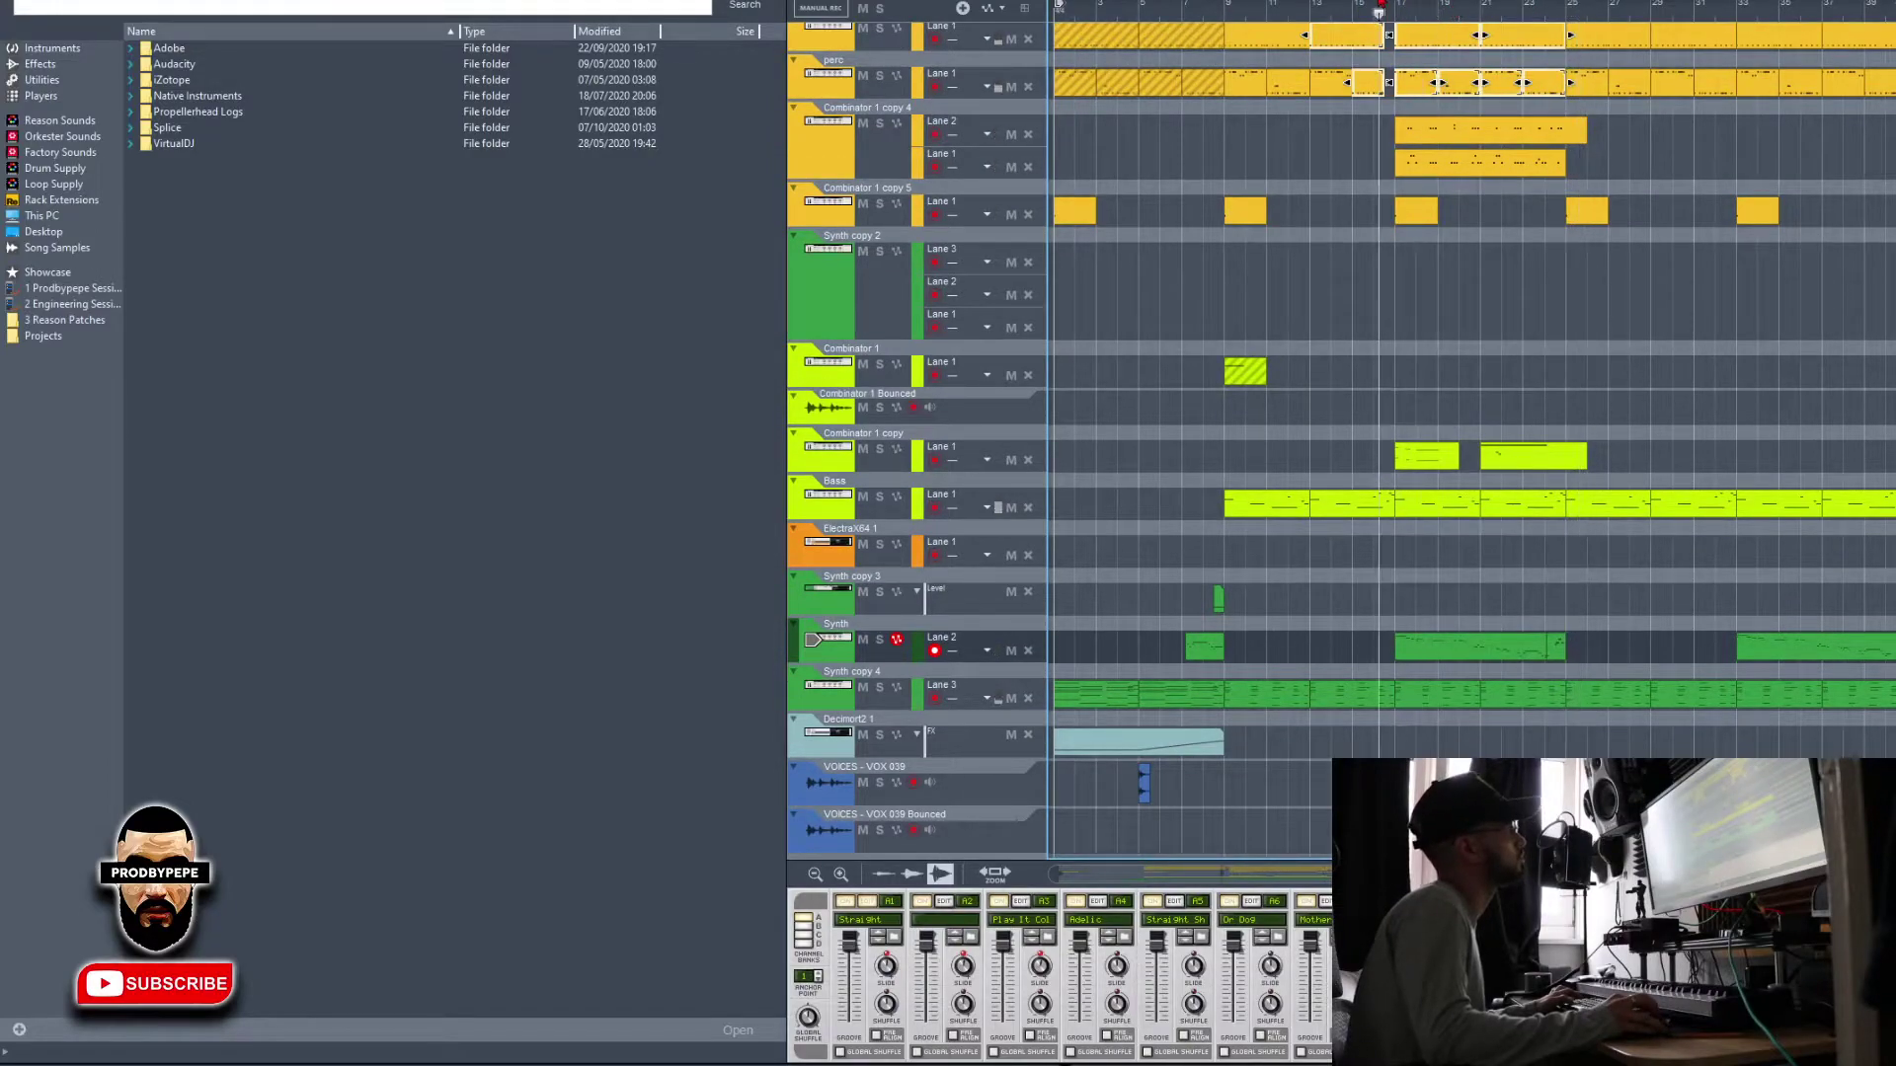
left_click(1629, 385)
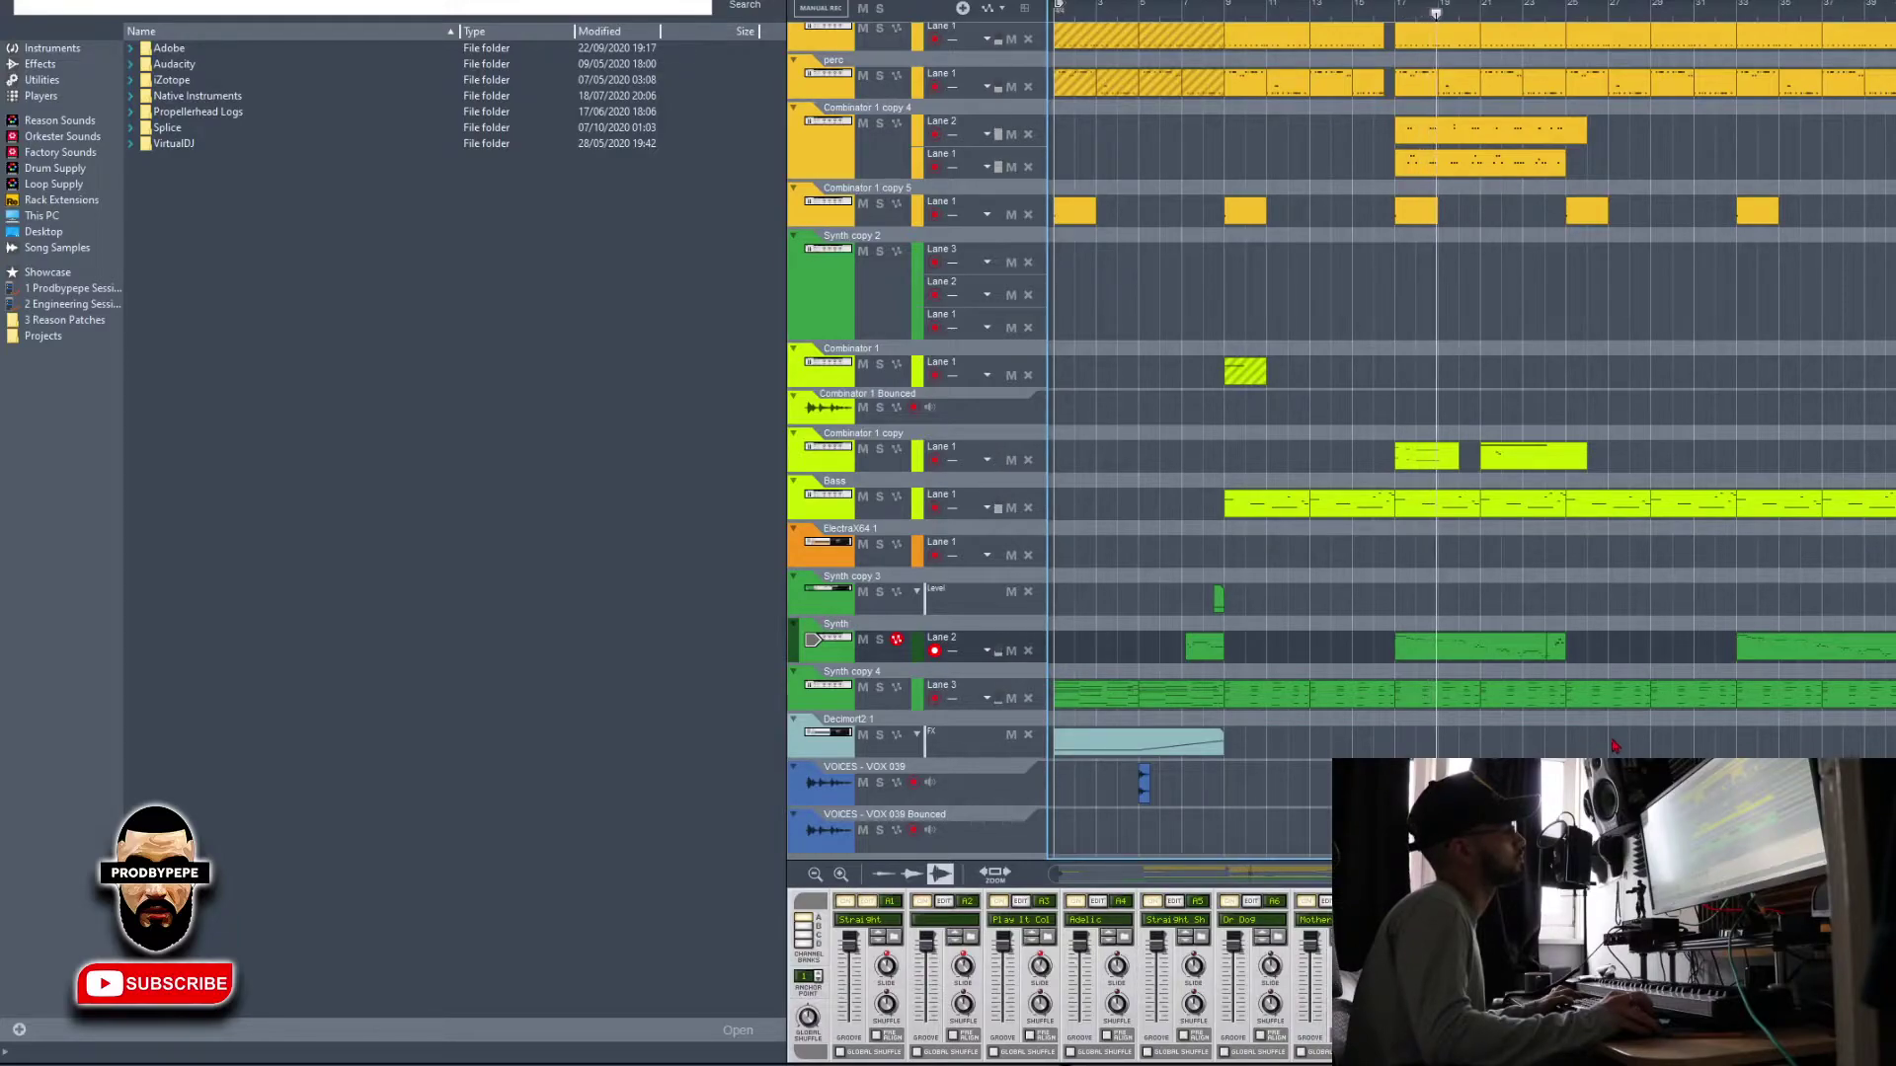
Mute the Bass clip at bar 25 and the second perc track's clips from bar 25 to 29
scroll(1612, 745, "up", 4)
left_click(1601, 666)
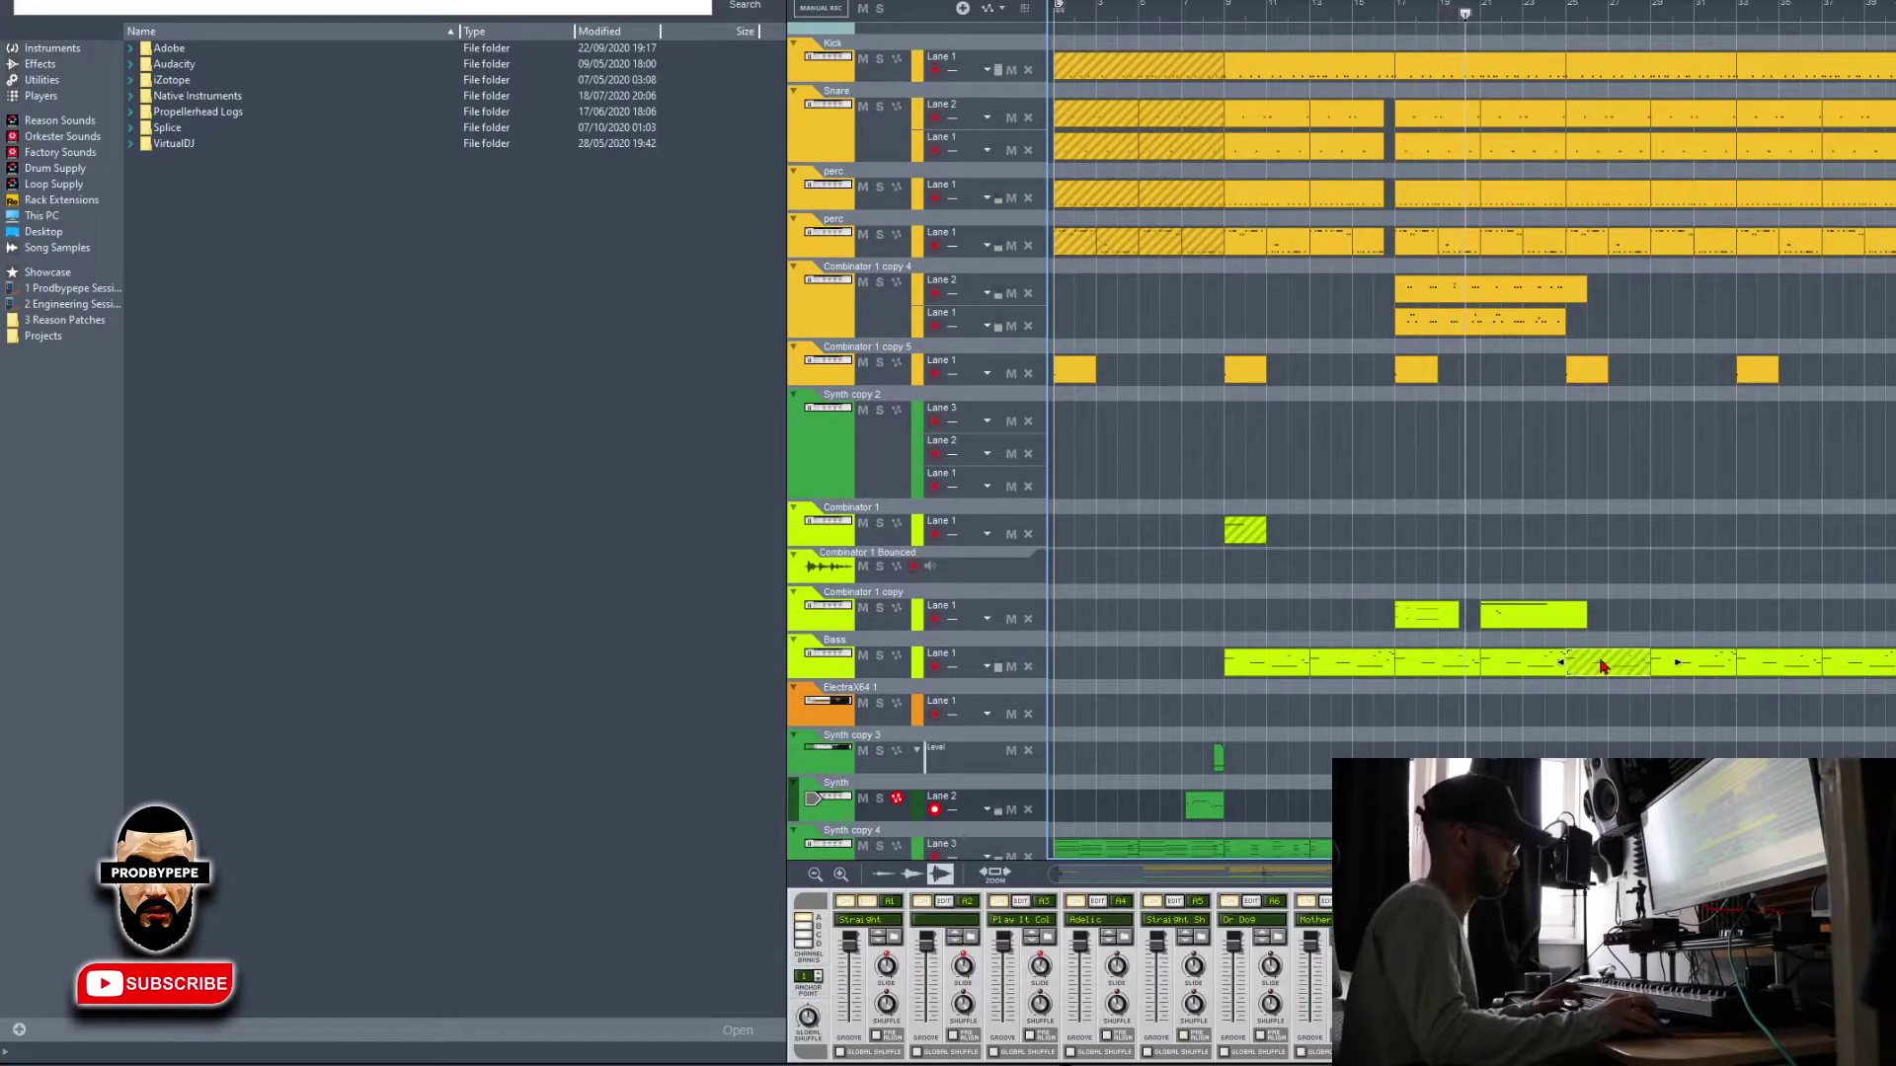
scroll(1619, 553, "up", 1)
left_click(1592, 100)
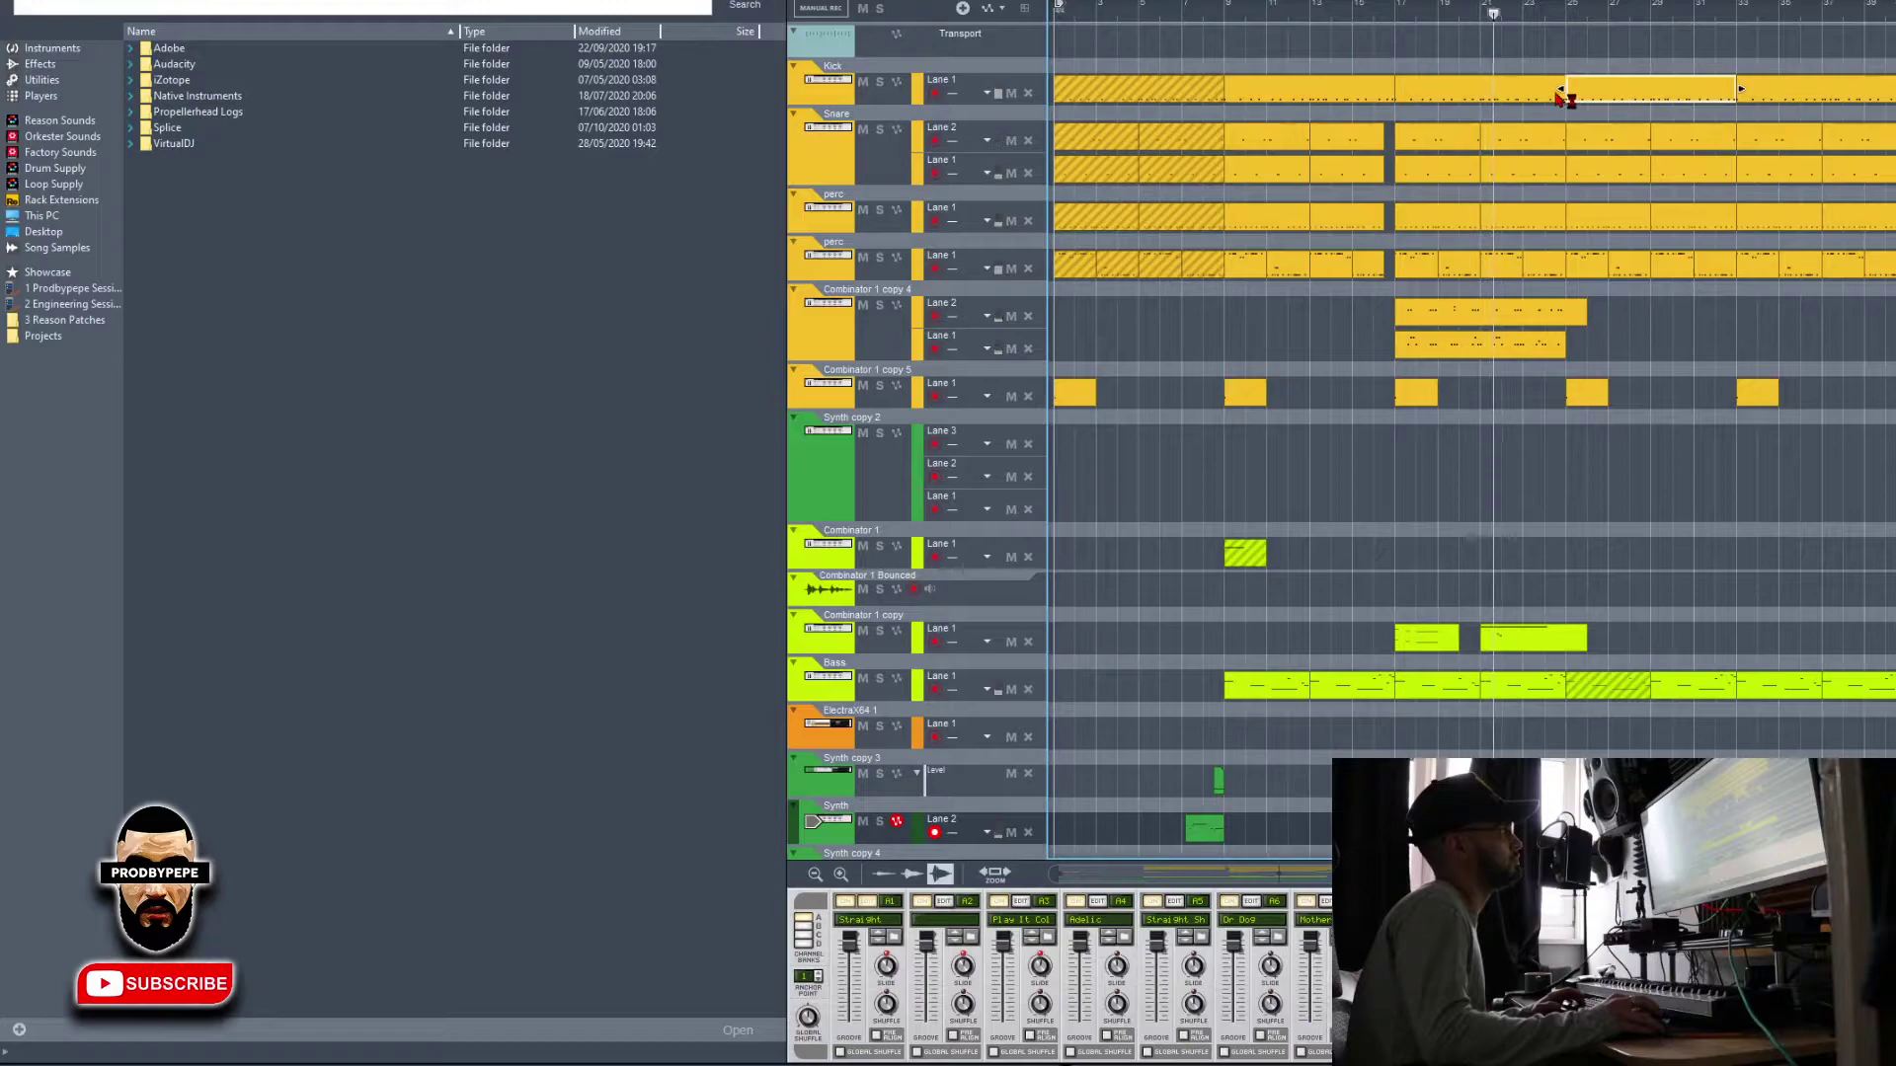
left_click(1588, 267)
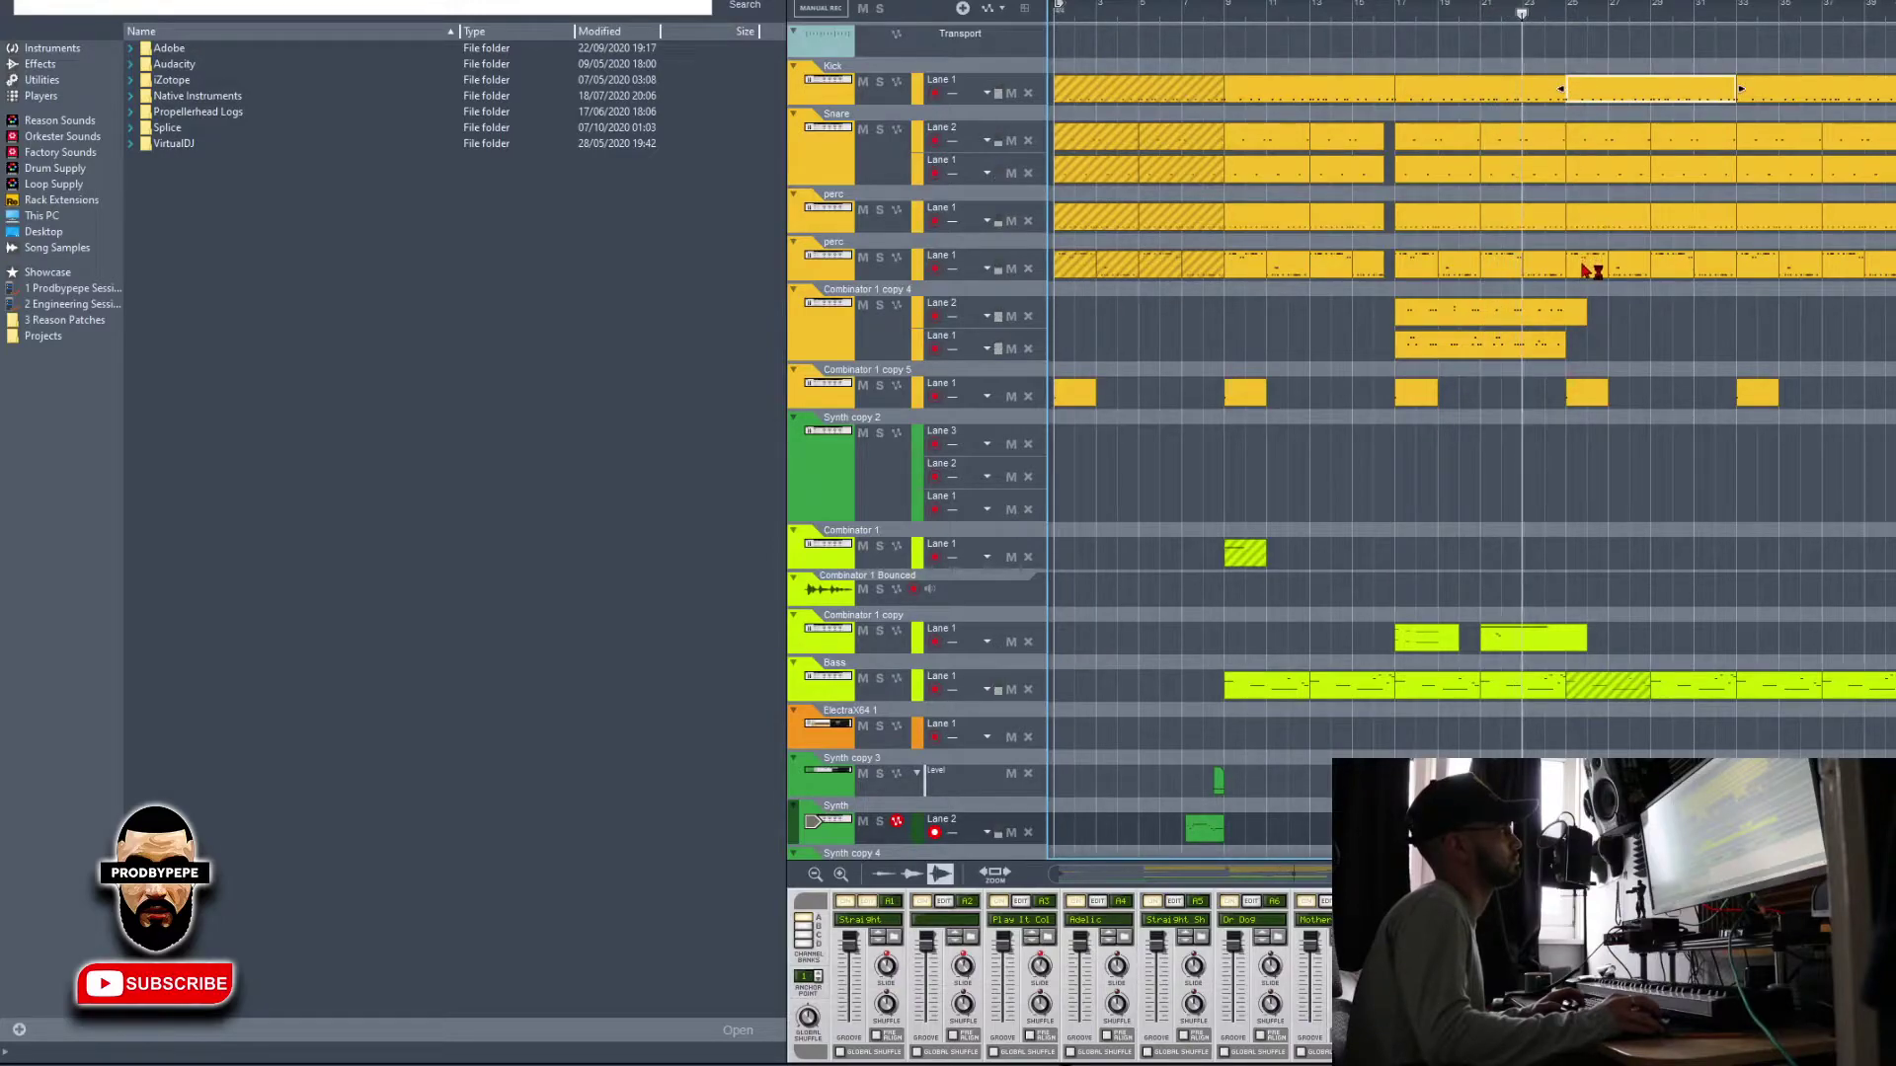
Trim the Combinator 1 copy 4 Lane 2 clip to end at bar 25 and mute the first perc track's clip at bar 25
left_click(1582, 314)
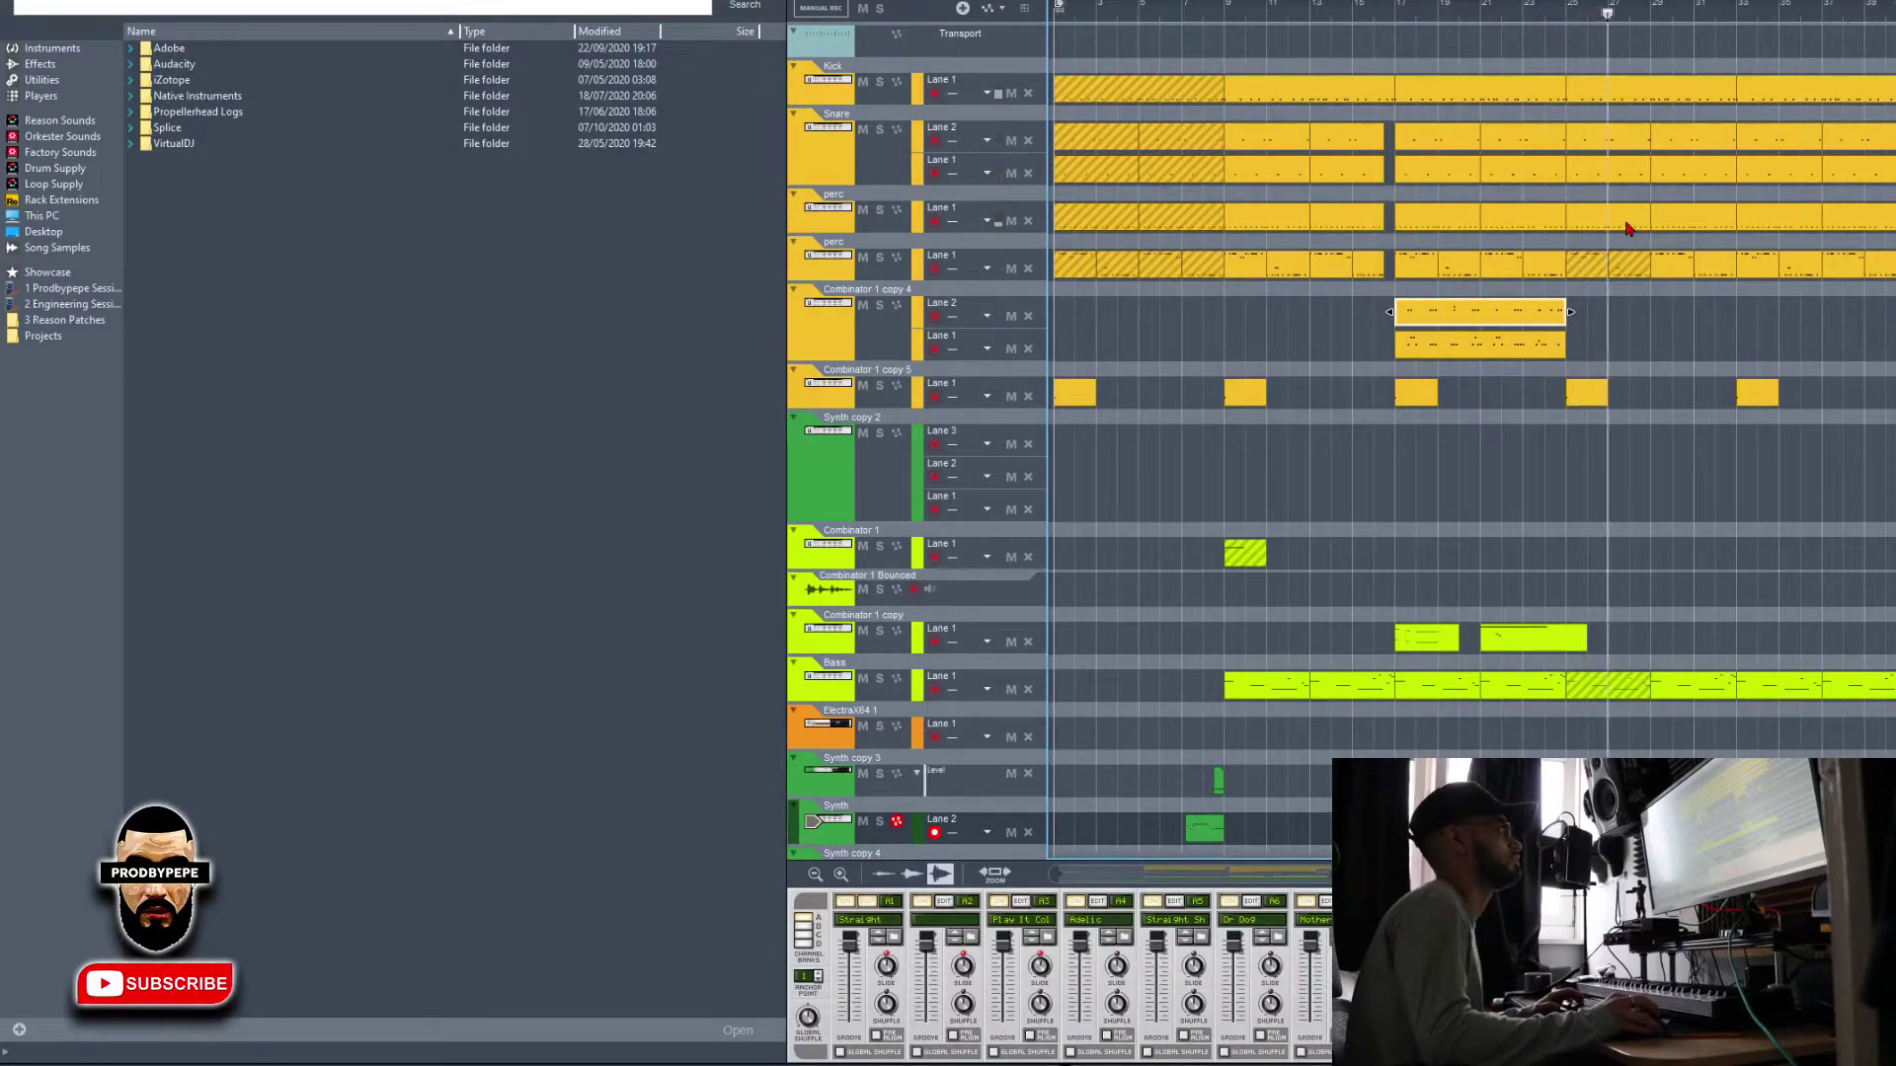
left_click(1625, 219)
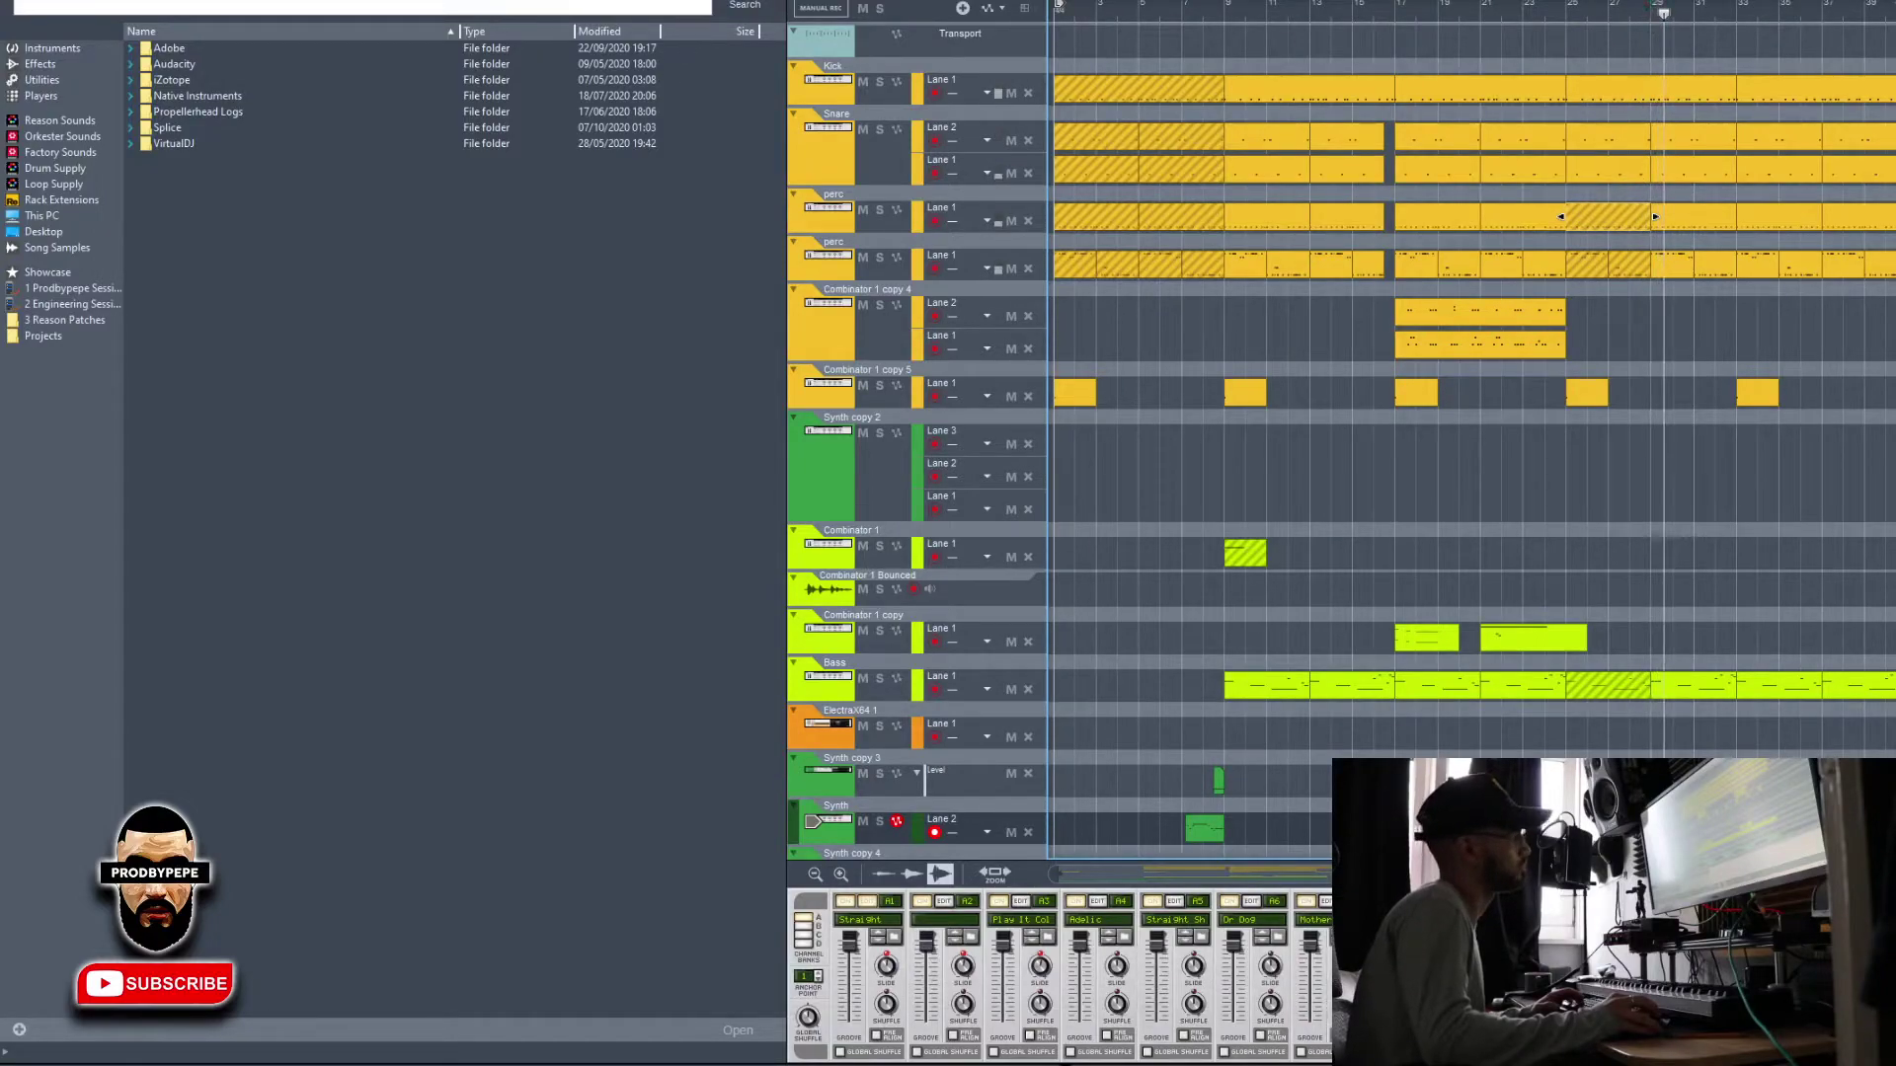
Replay from bar 25, muting the Bass clip at bar 29 and the Snare Lane 2 clip at bar 25
left_click_drag(1600, 14, 1553, 14)
left_click(1684, 679)
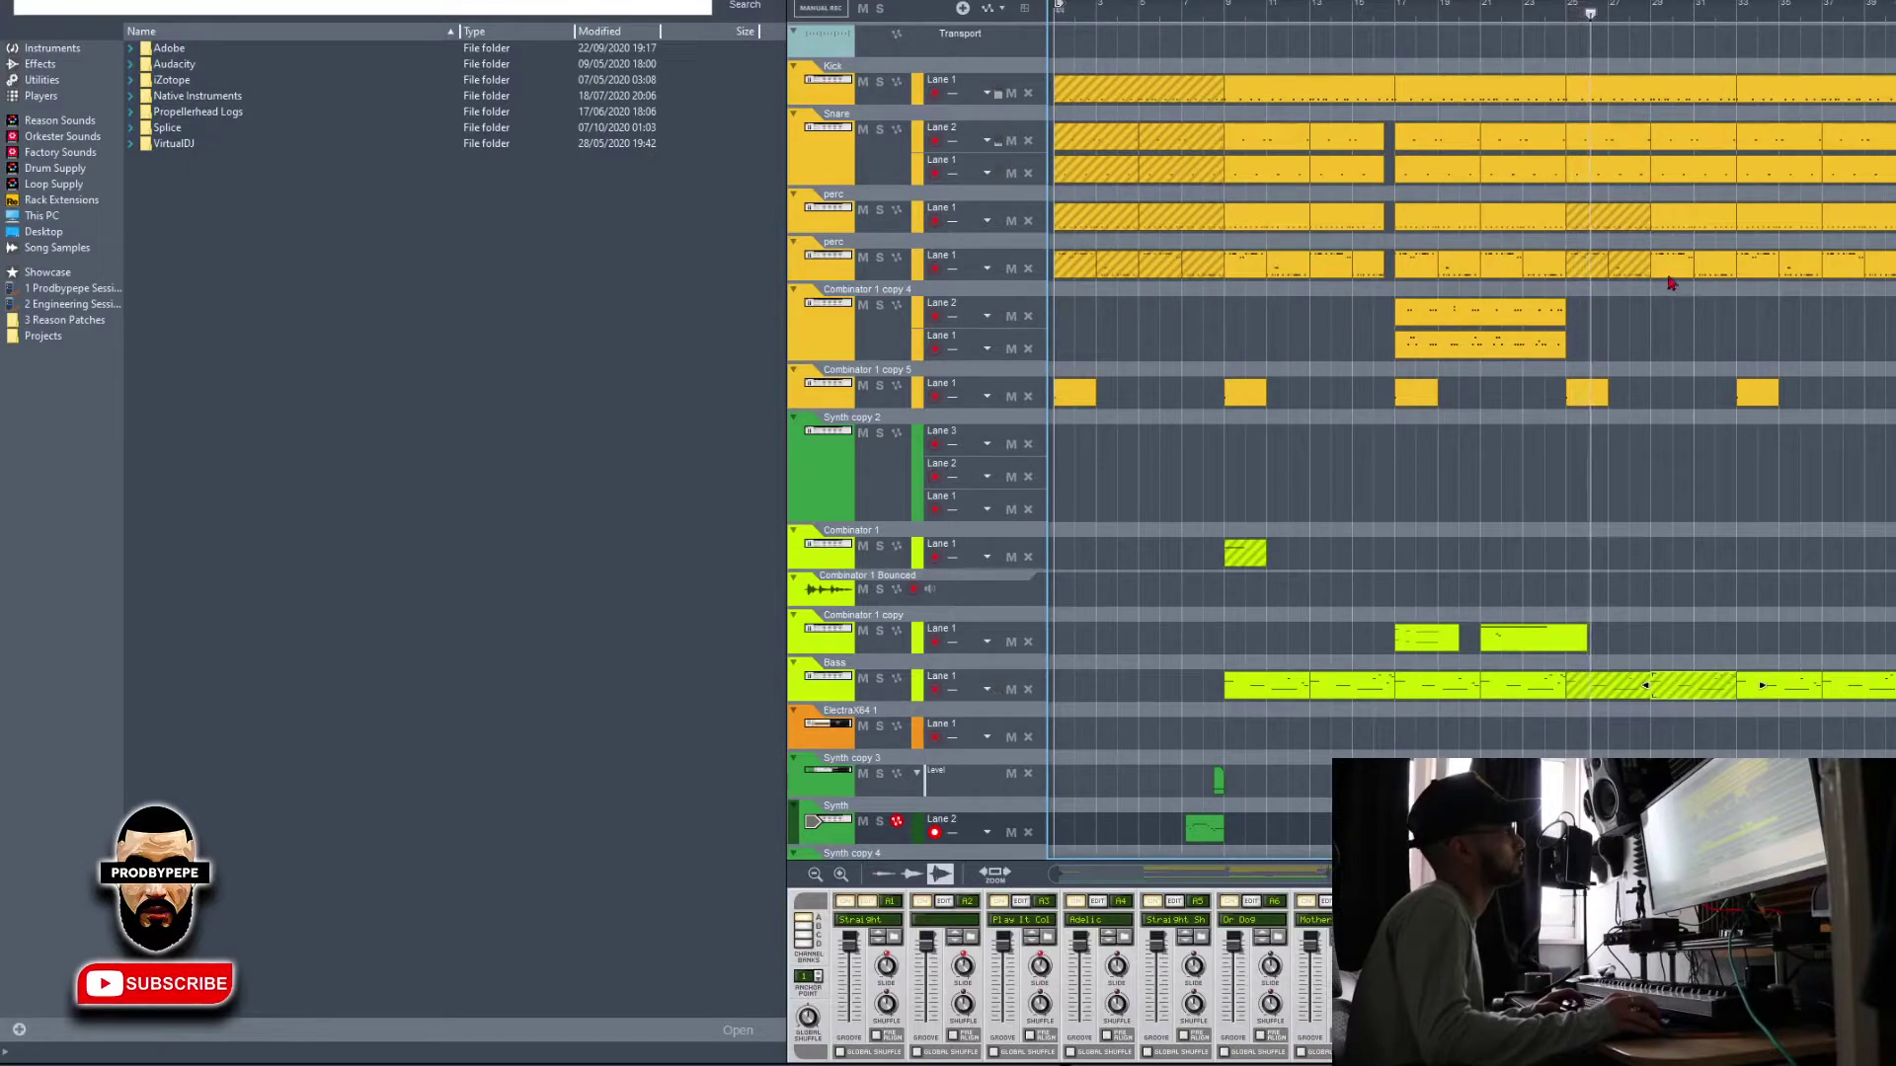
left_click(1608, 146)
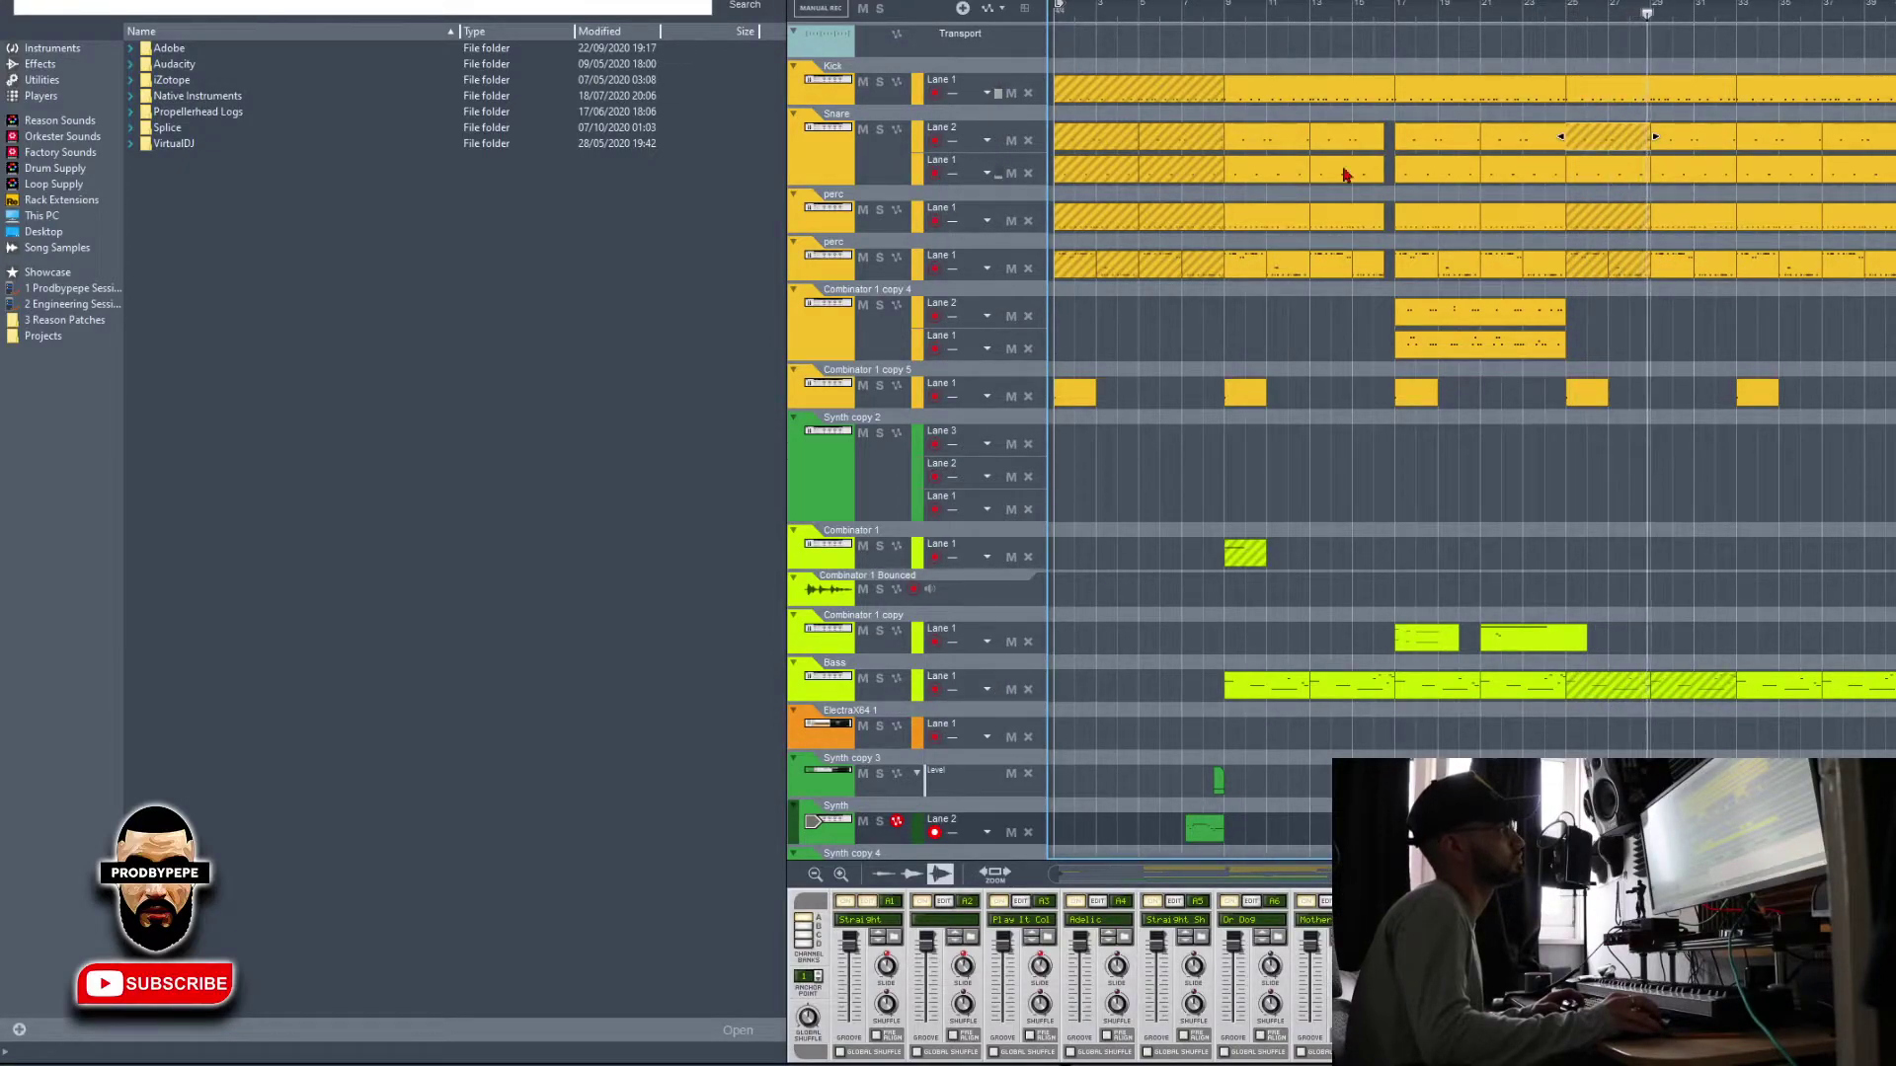
Replay from bar 25, select the Synth clip at bar 33 and target the Synth track
left_click(839, 158)
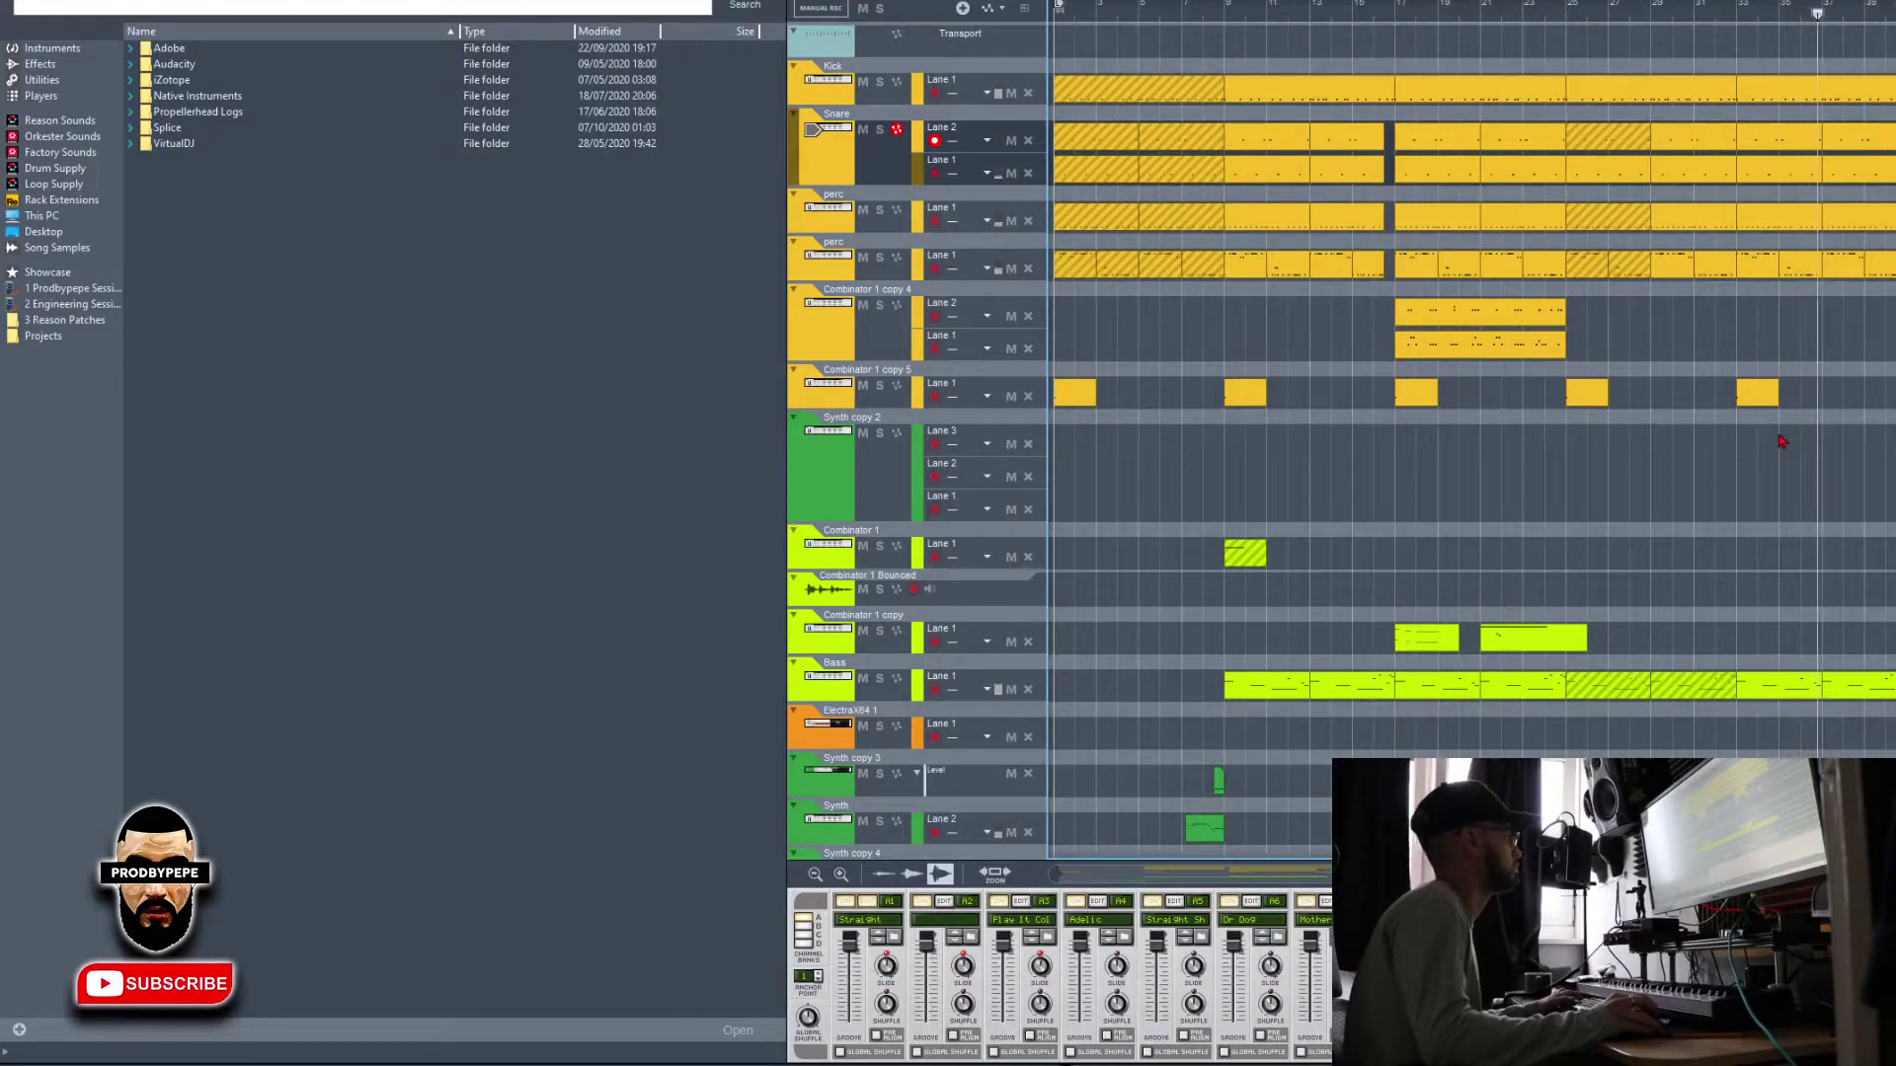
scroll(1787, 435, "down", 4)
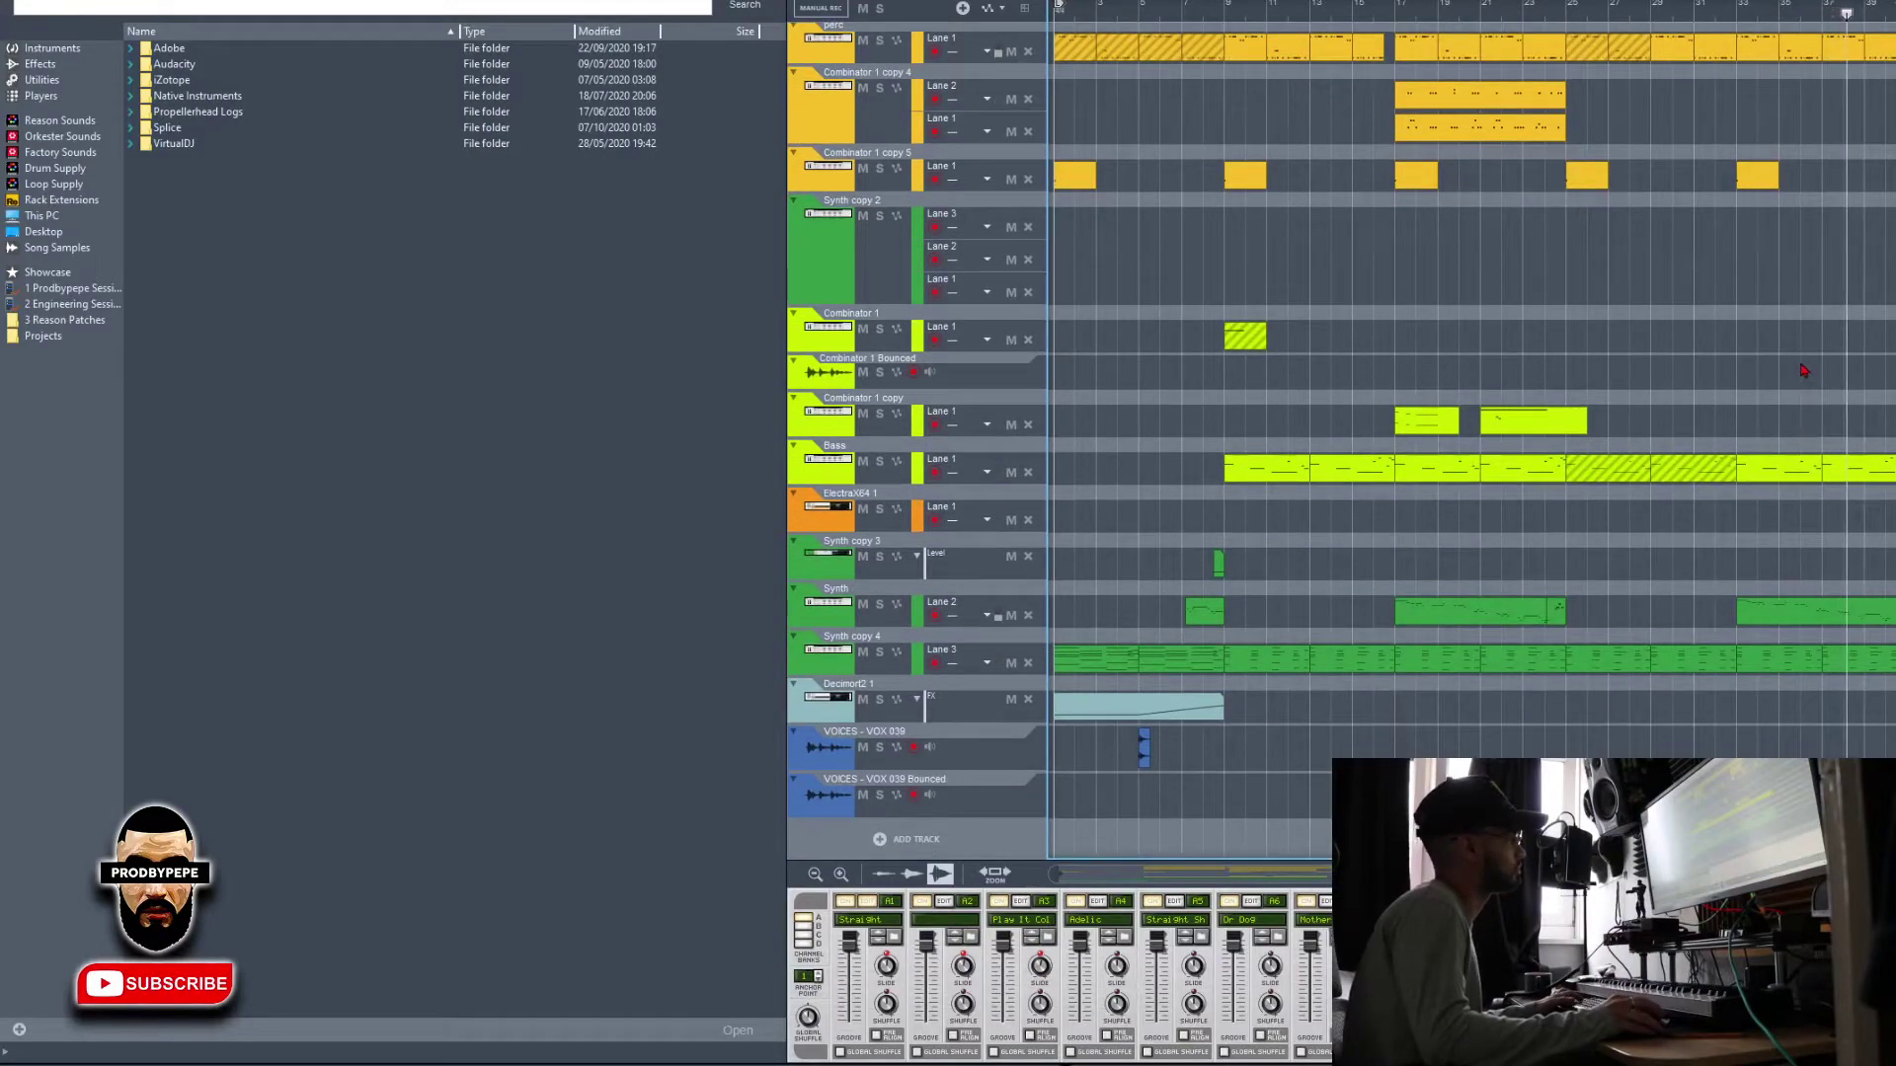
left_click_drag(1690, 14, 1560, 14)
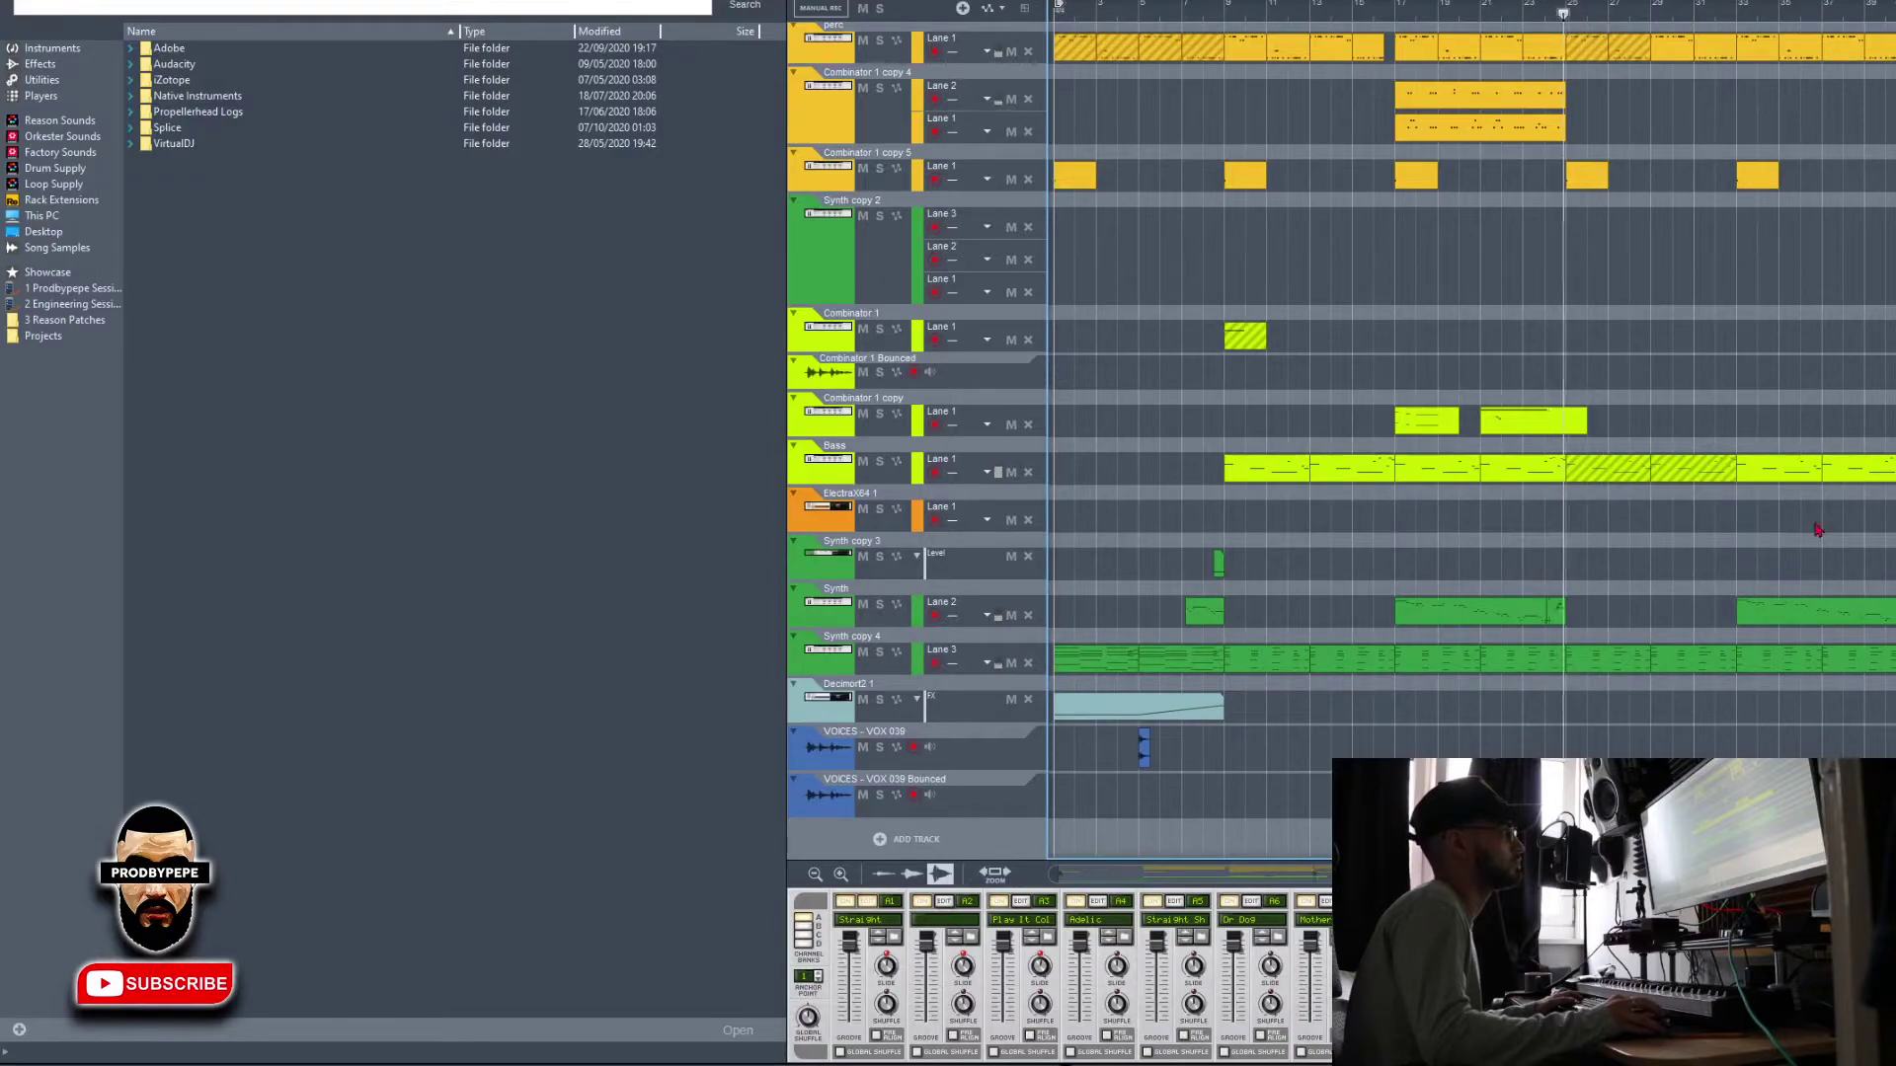
left_click(1816, 620)
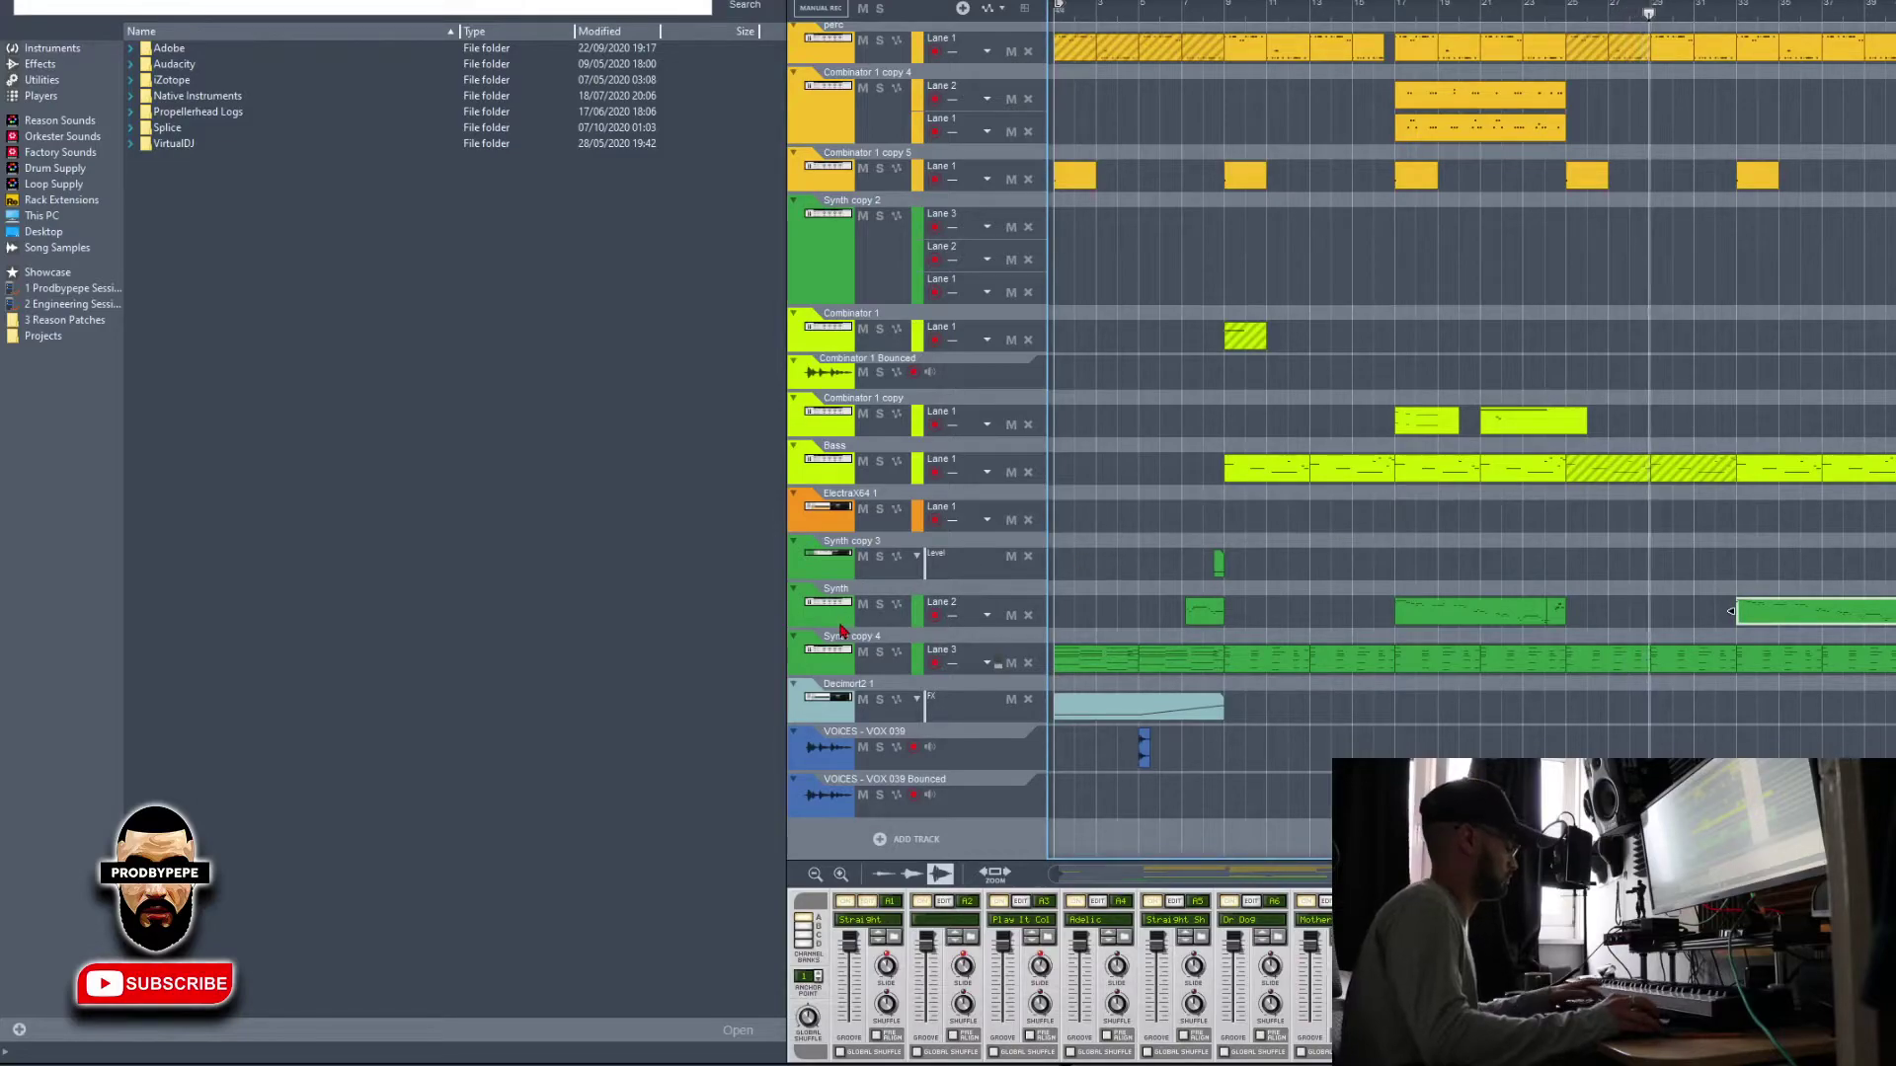
left_click(812, 603)
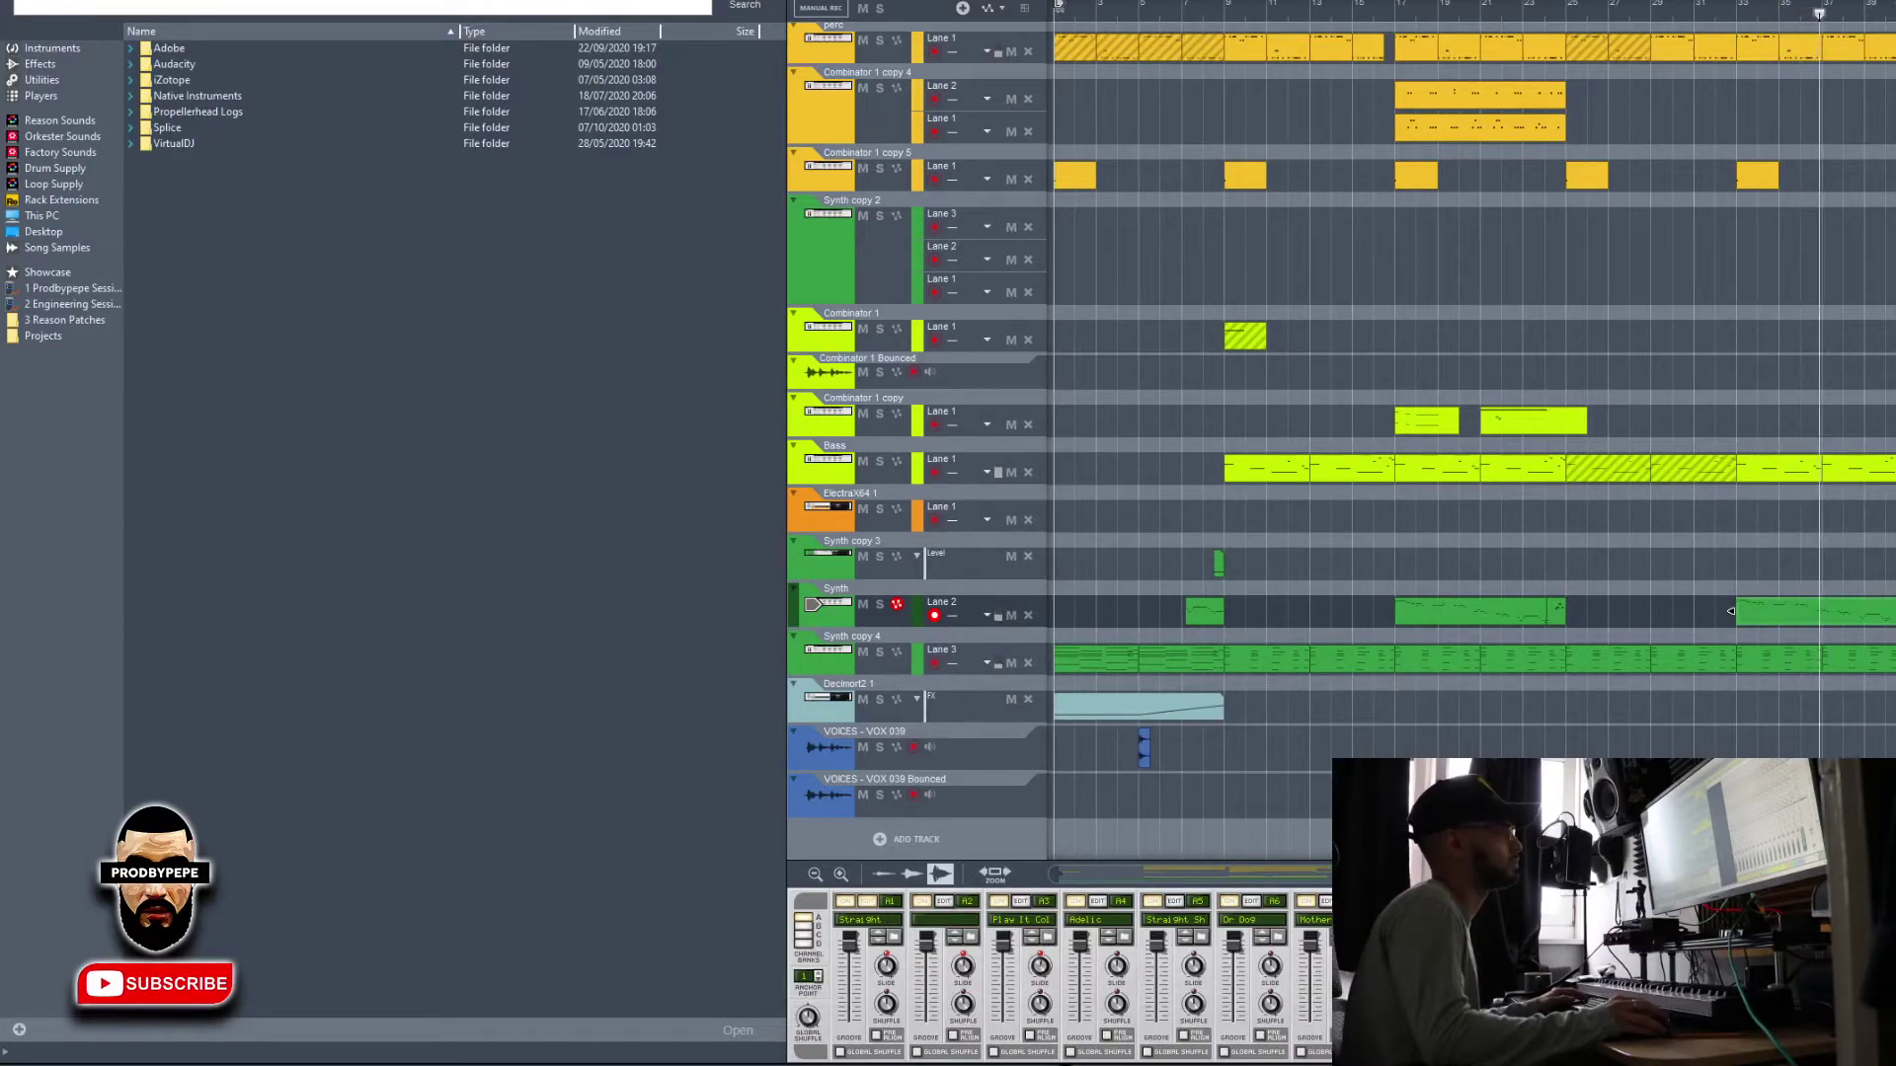
key("F7")
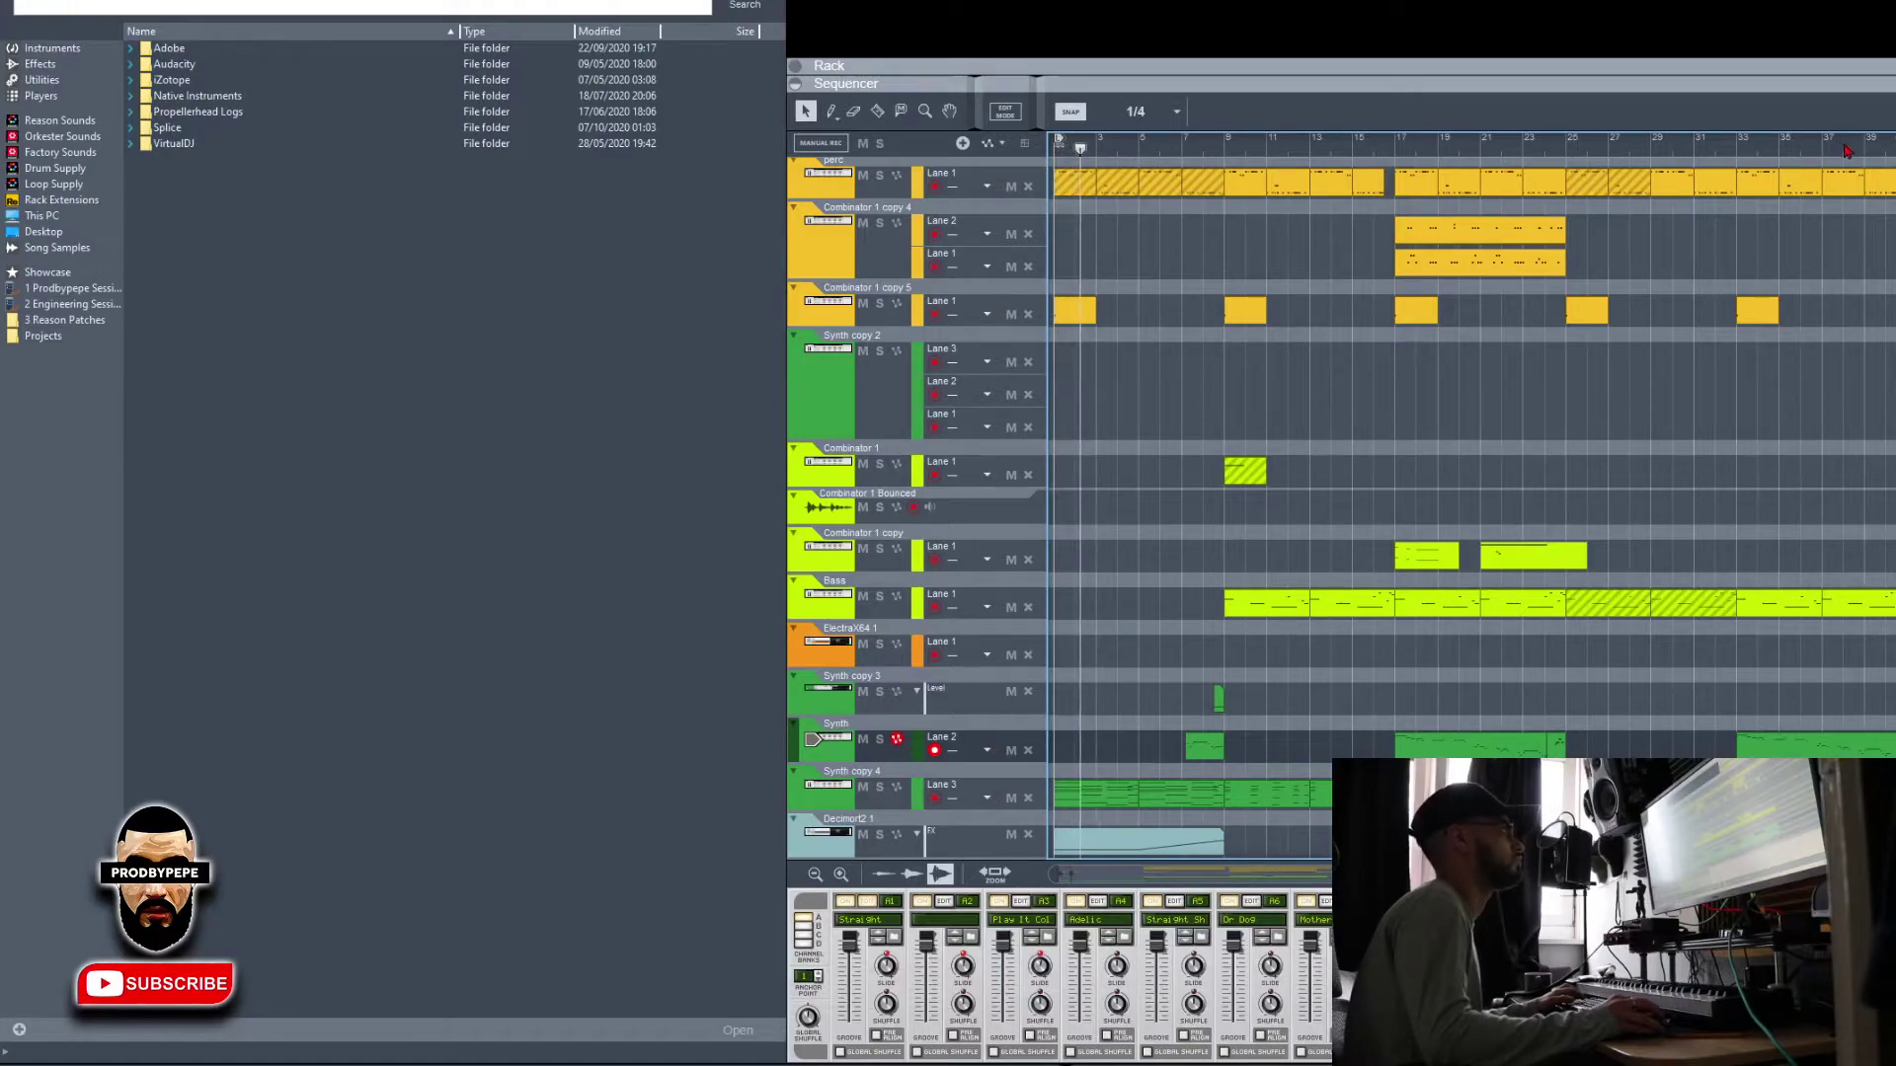
left_click_drag(1689, 138, 1556, 109)
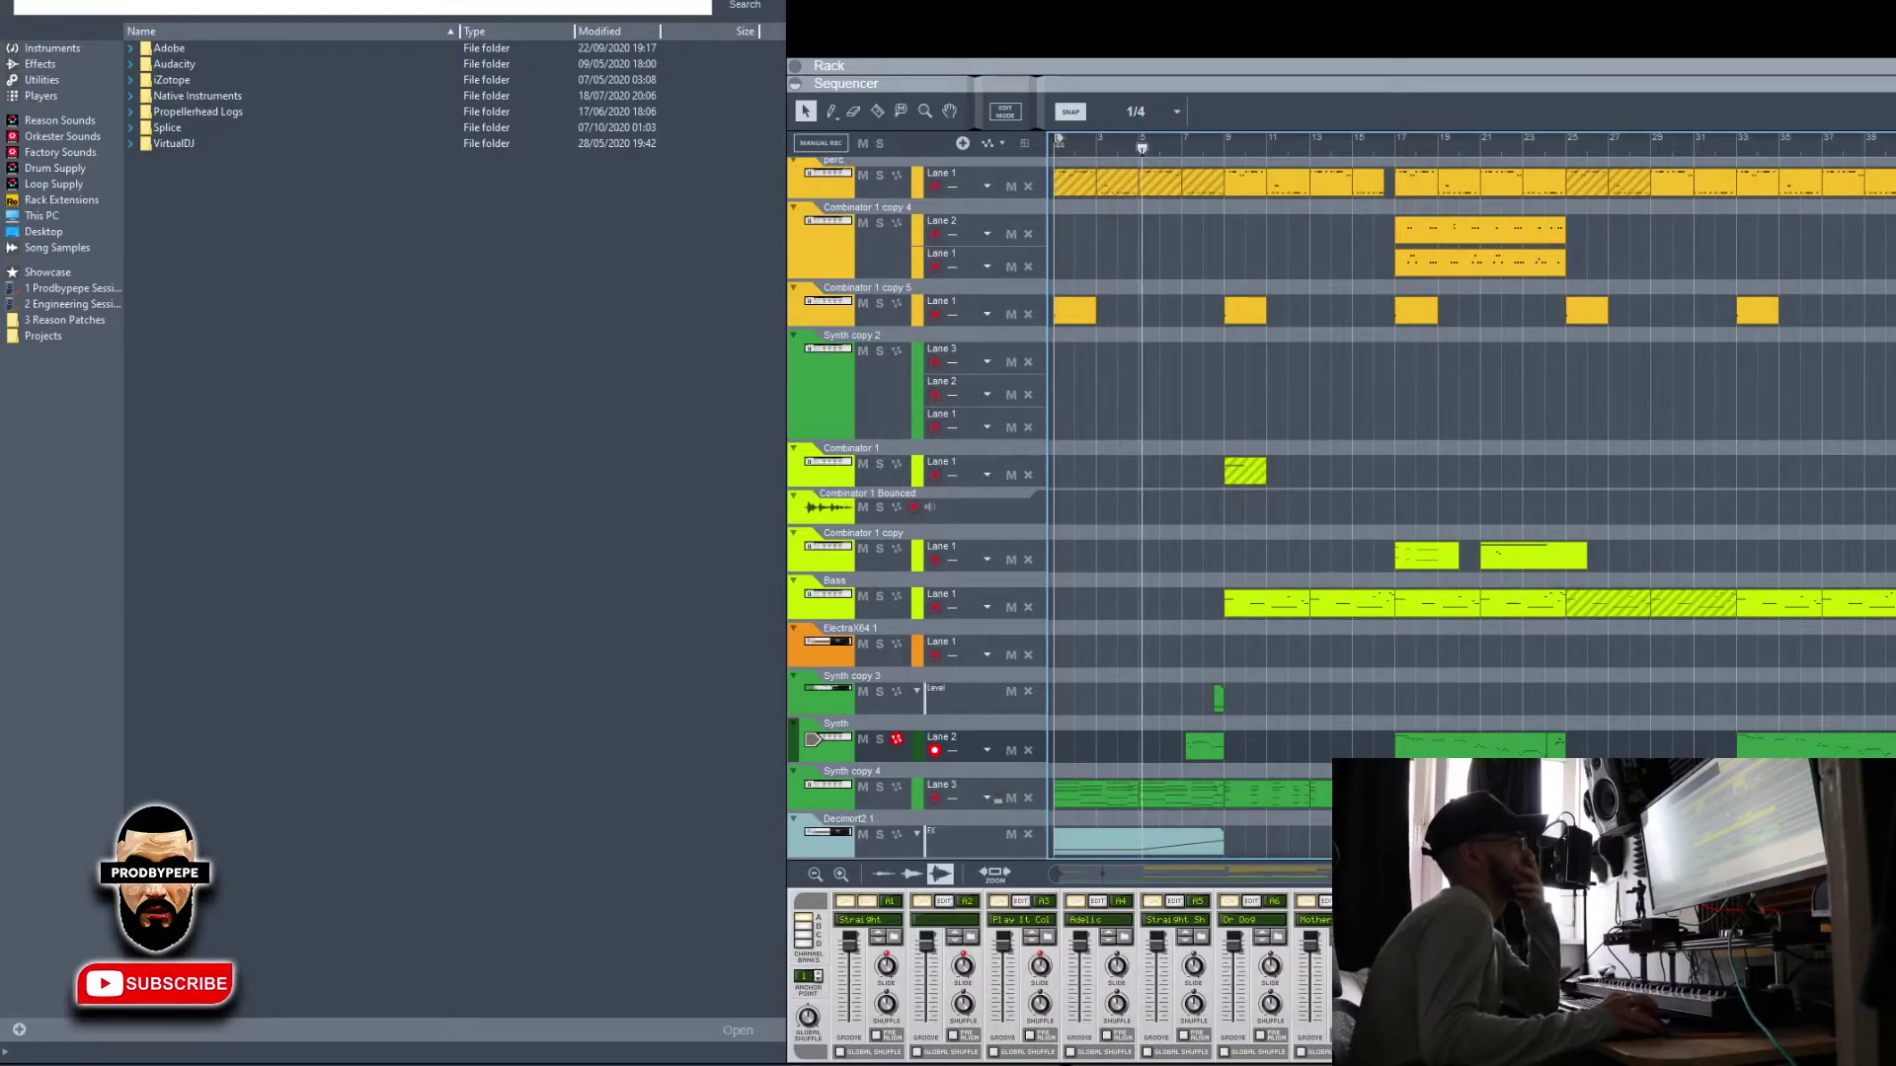
Shorten the Bass clip at bar 37 to 3 bars and trim the ends of the Snare and perc clips starting there
left_click(1822, 603)
left_click_drag(1894, 603, 1886, 604)
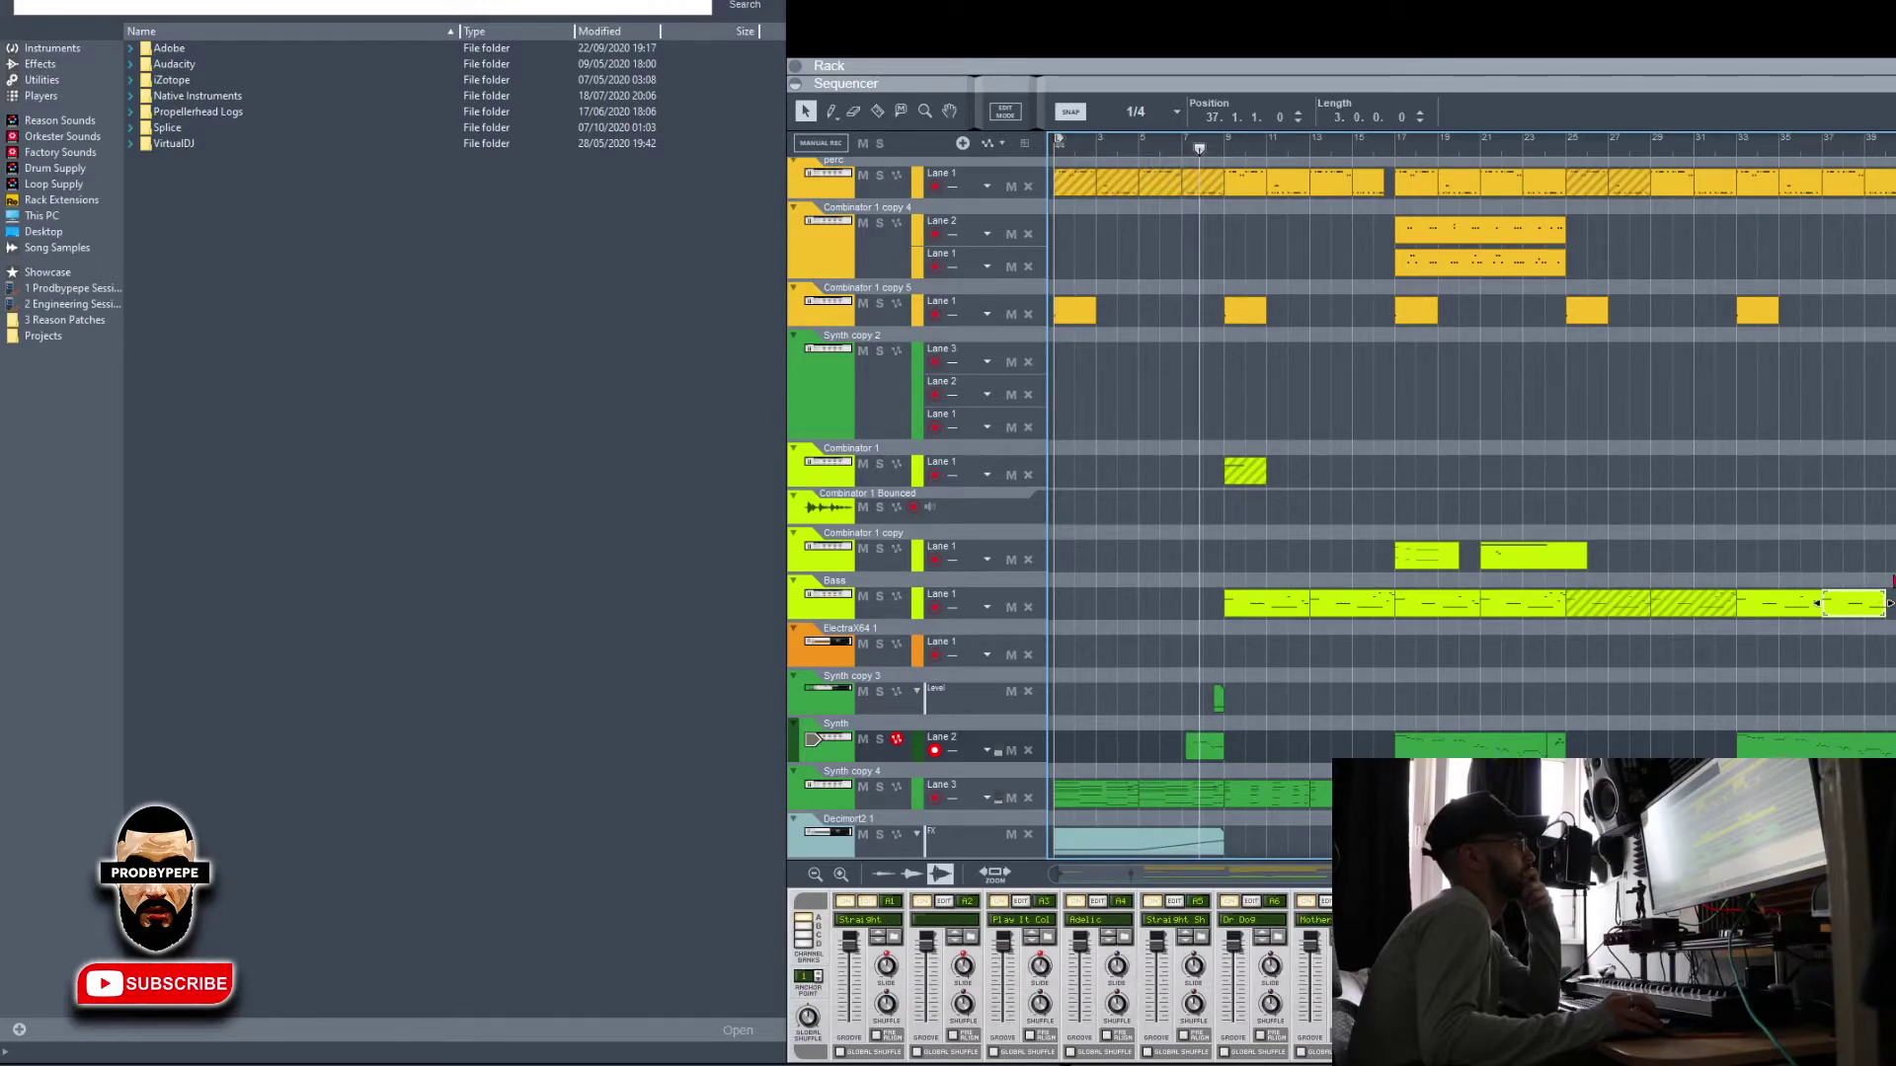
scroll(1886, 444, "up", 5)
left_click_drag(1886, 431, 1876, 263)
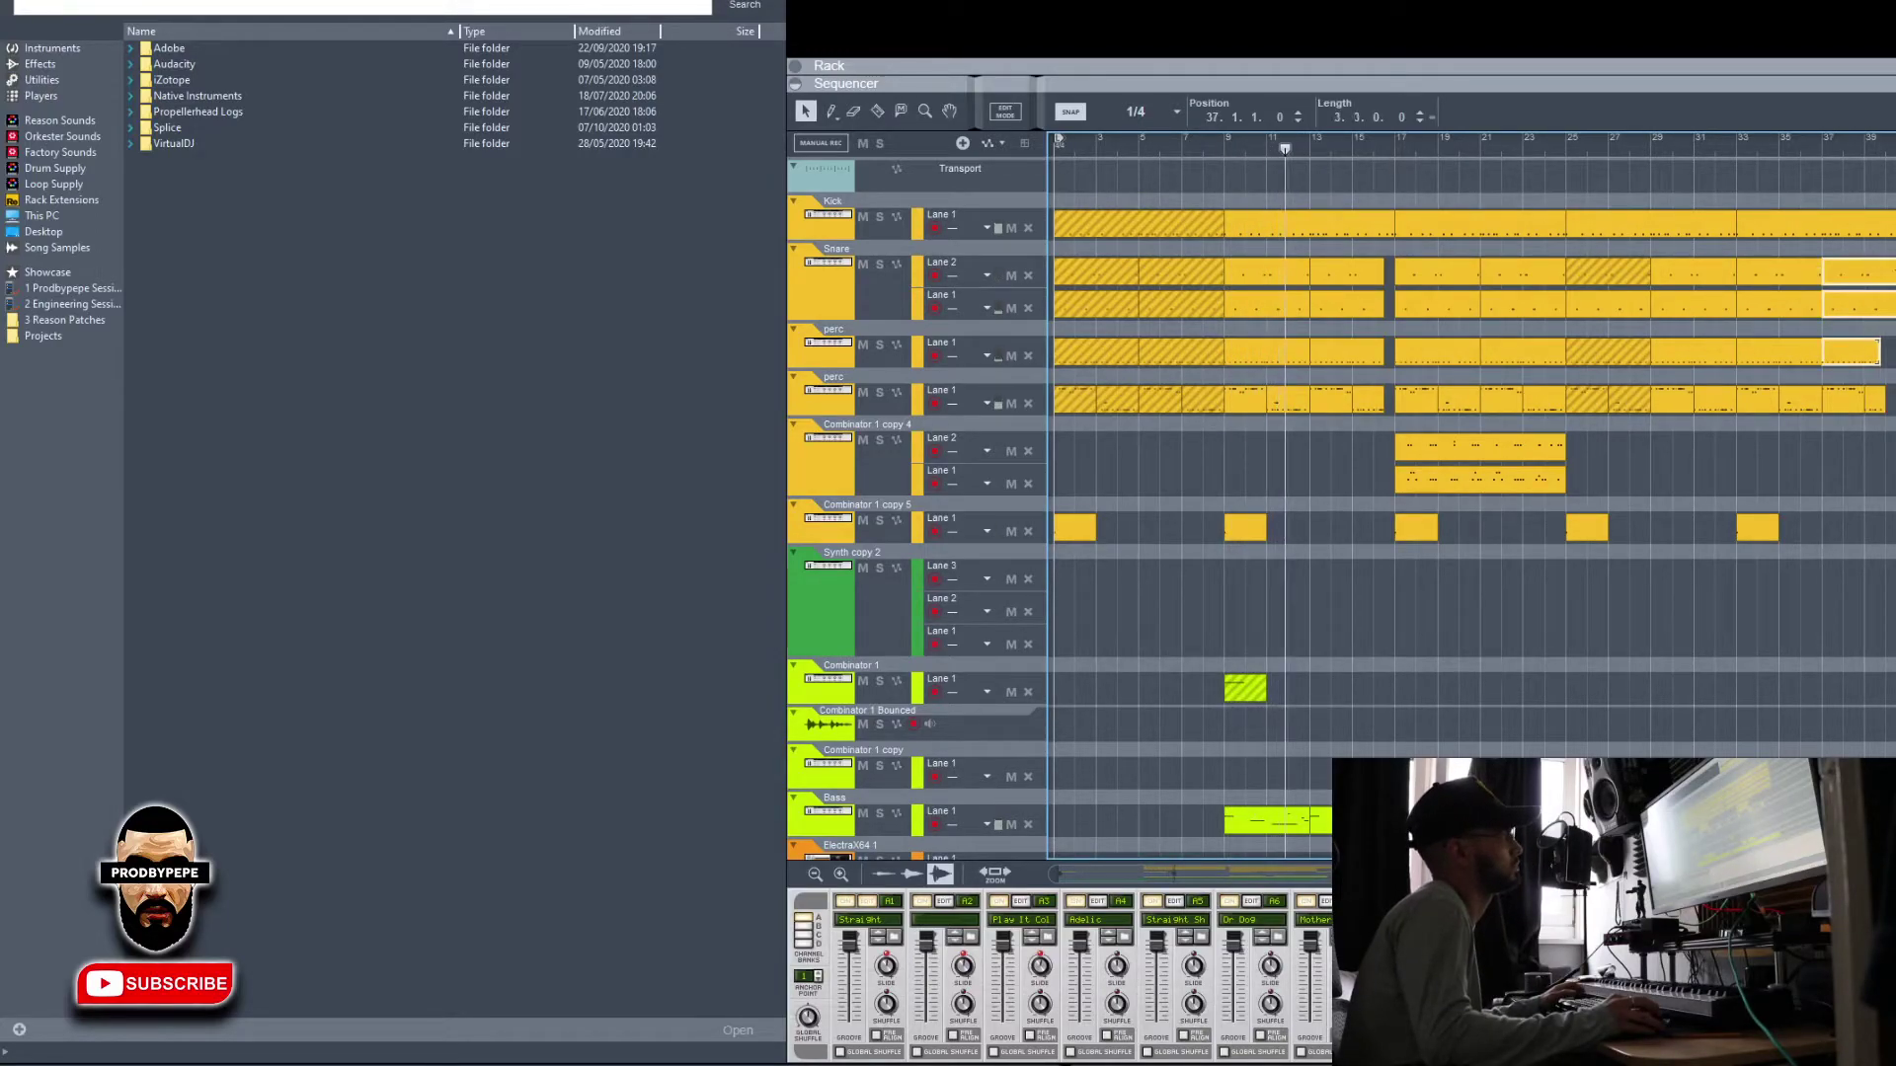
Replace the Synth copy 4 clip at bar 37 with a copy of that track's bar 5 clip
scroll(1864, 595, "down", 4)
left_click(1180, 658)
key("Escape")
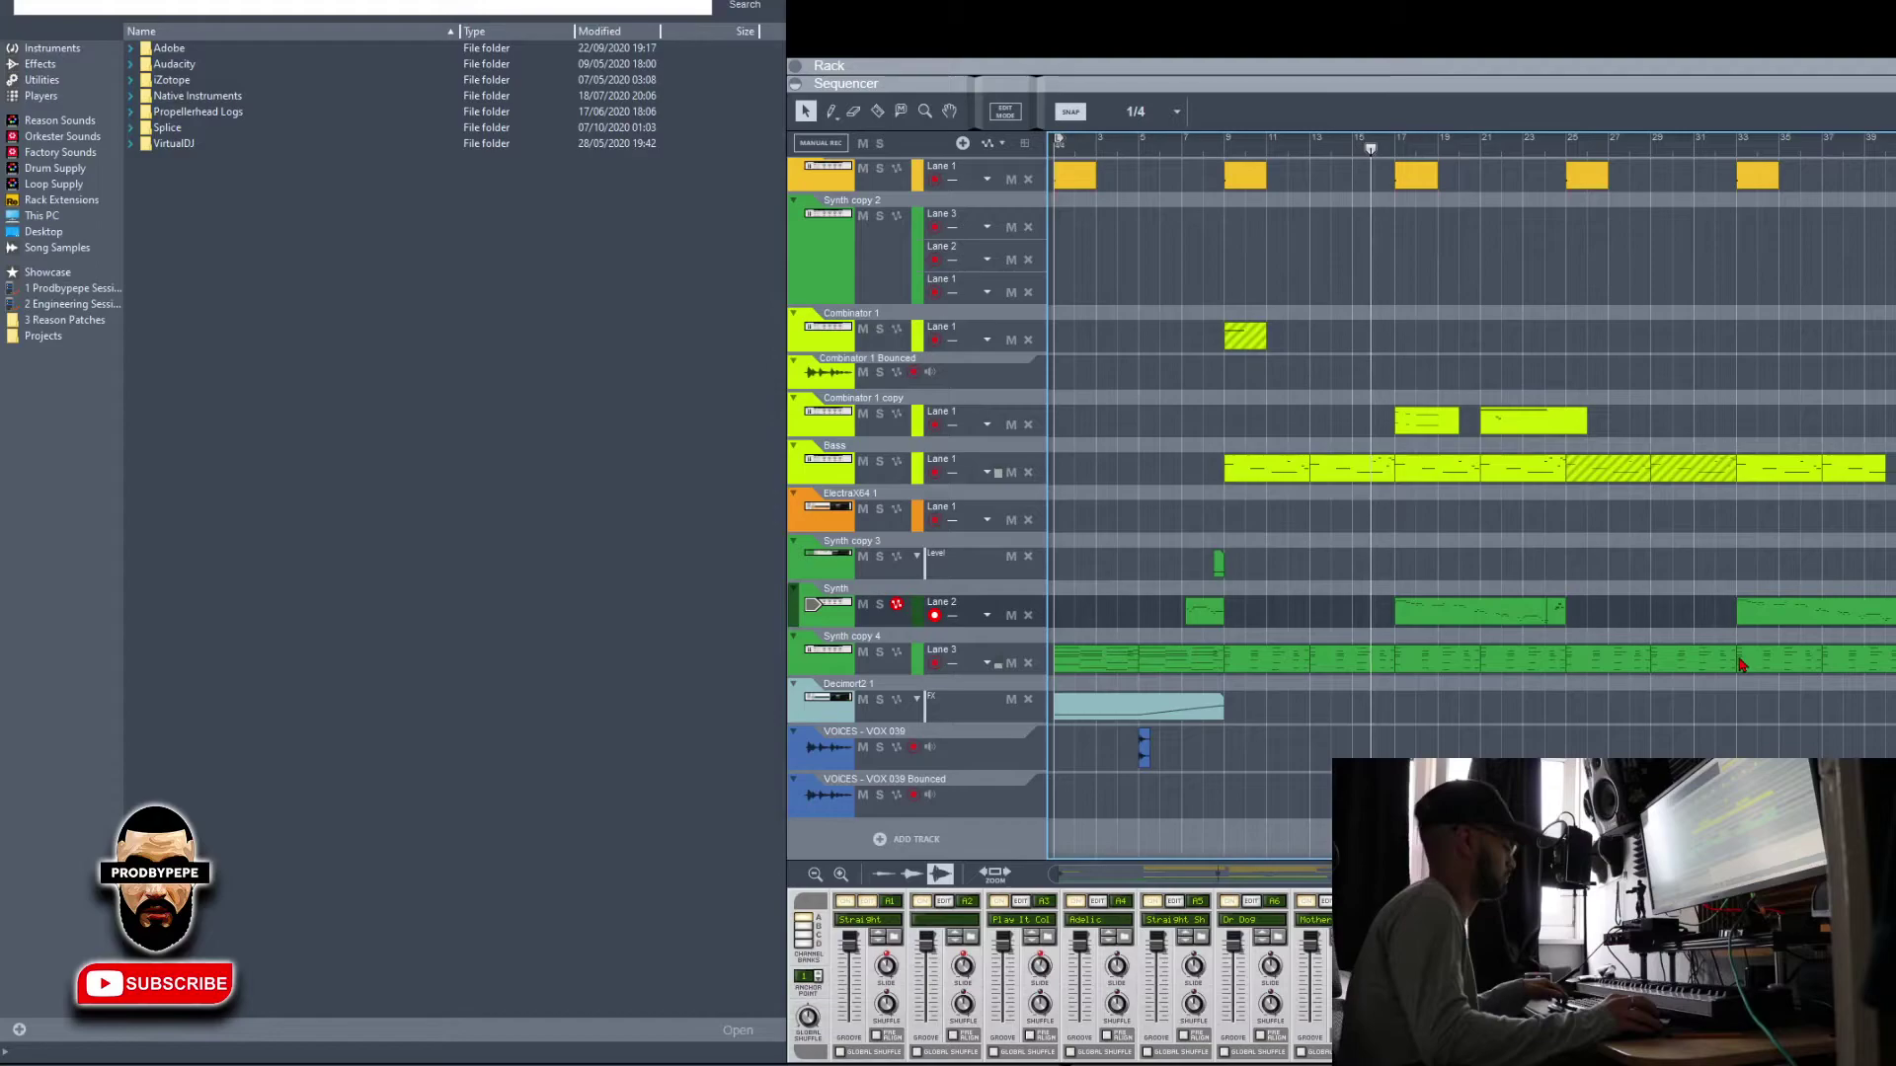
left_click(1869, 661)
key("Delete")
left_click_drag(1179, 658, 1857, 666)
Copy the Synth copy 3 level automation clip from bar 8 to position 40.3.1
left_click(1876, 713)
left_click(1218, 571)
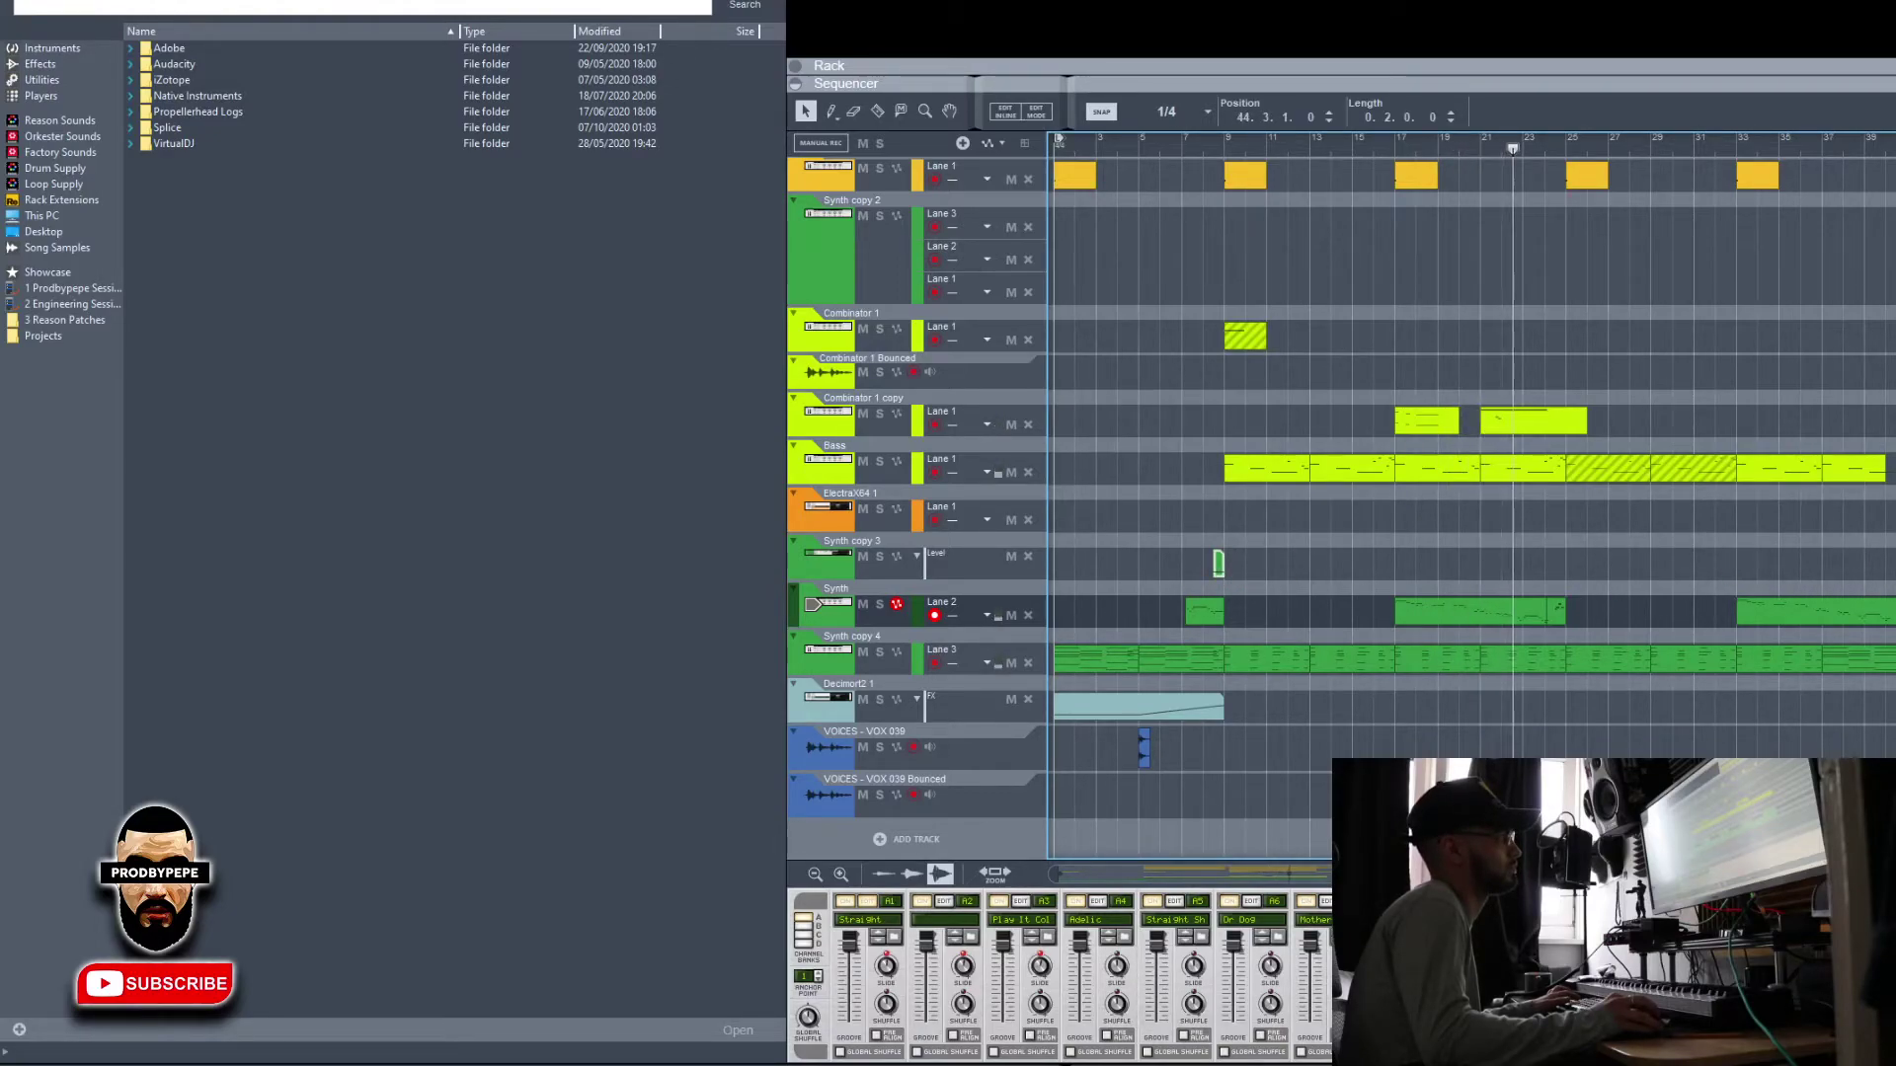
left_click_drag(1895, 569, 1891, 569)
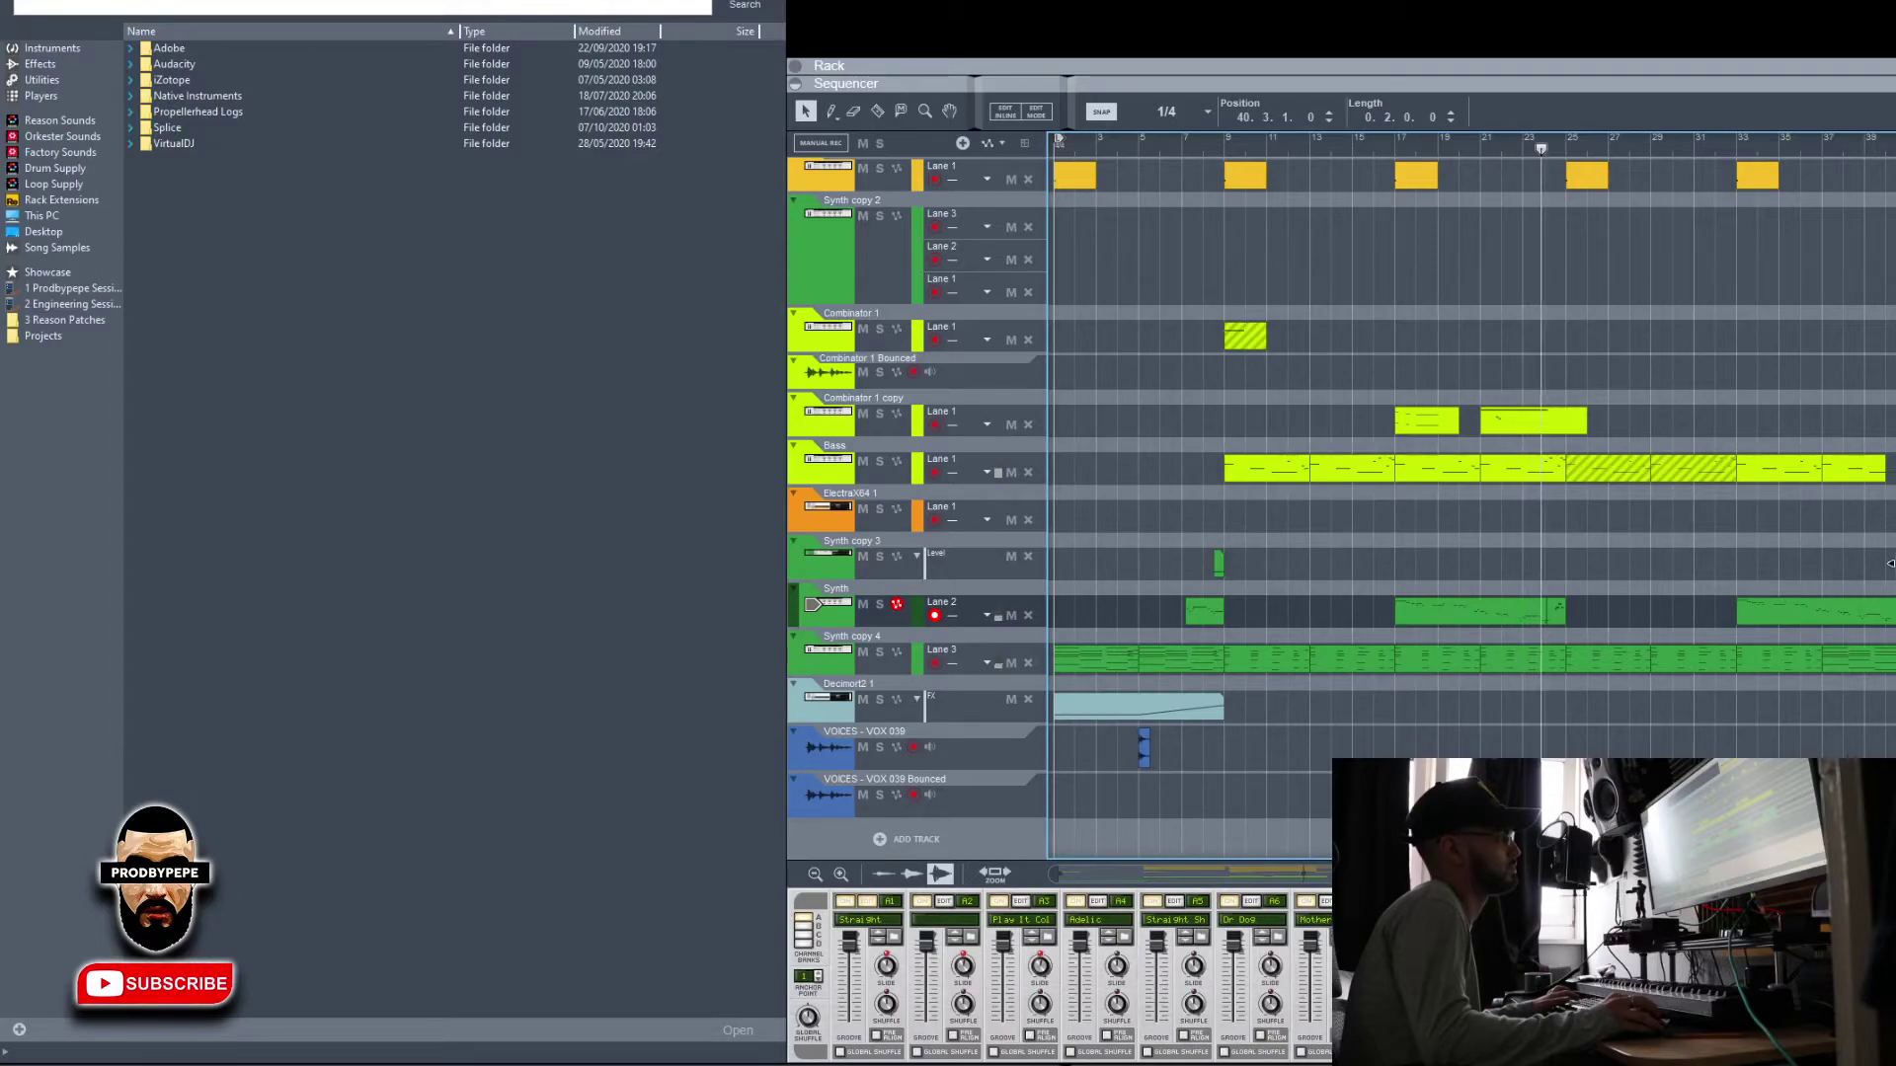
Set the Bass clip at bar 37 to a length of 4 bars and mute the Snare Lane 1 clip at bar 25
left_click(1881, 469)
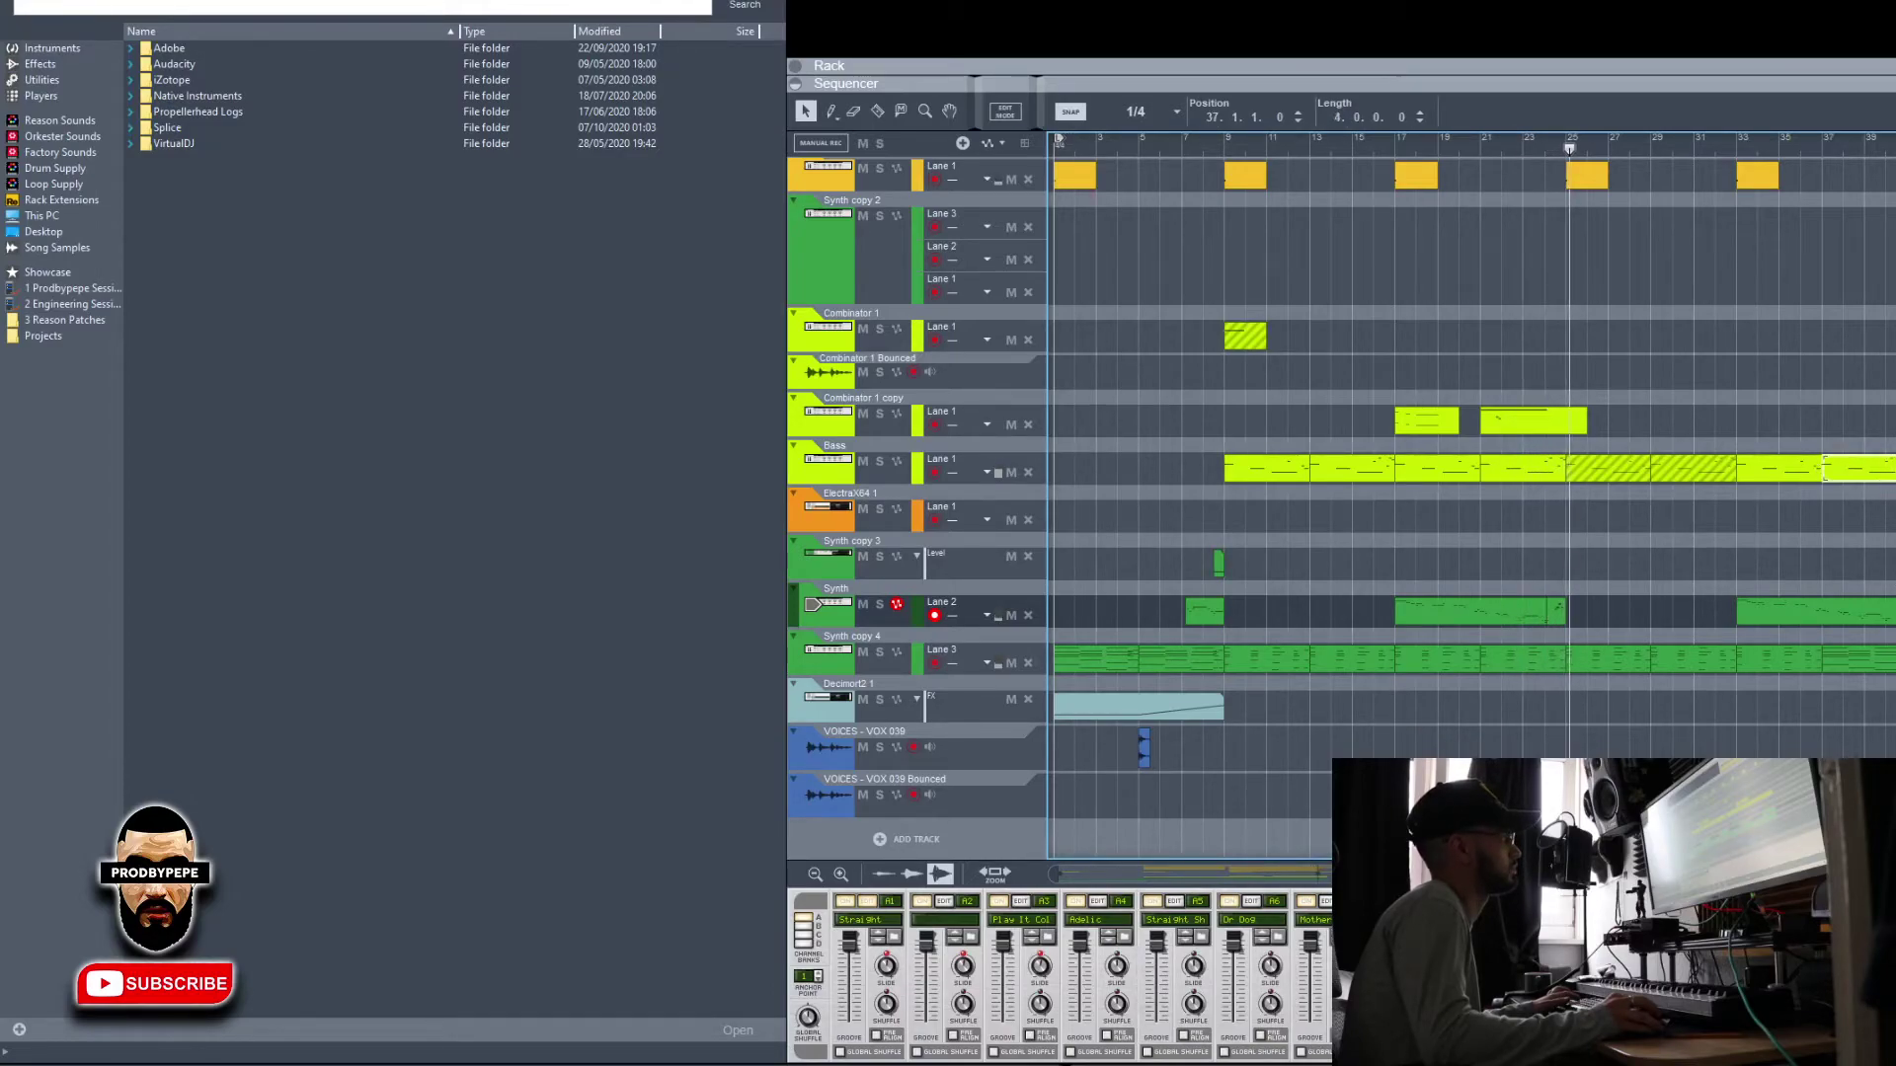
scroll(1815, 465, "up", 5)
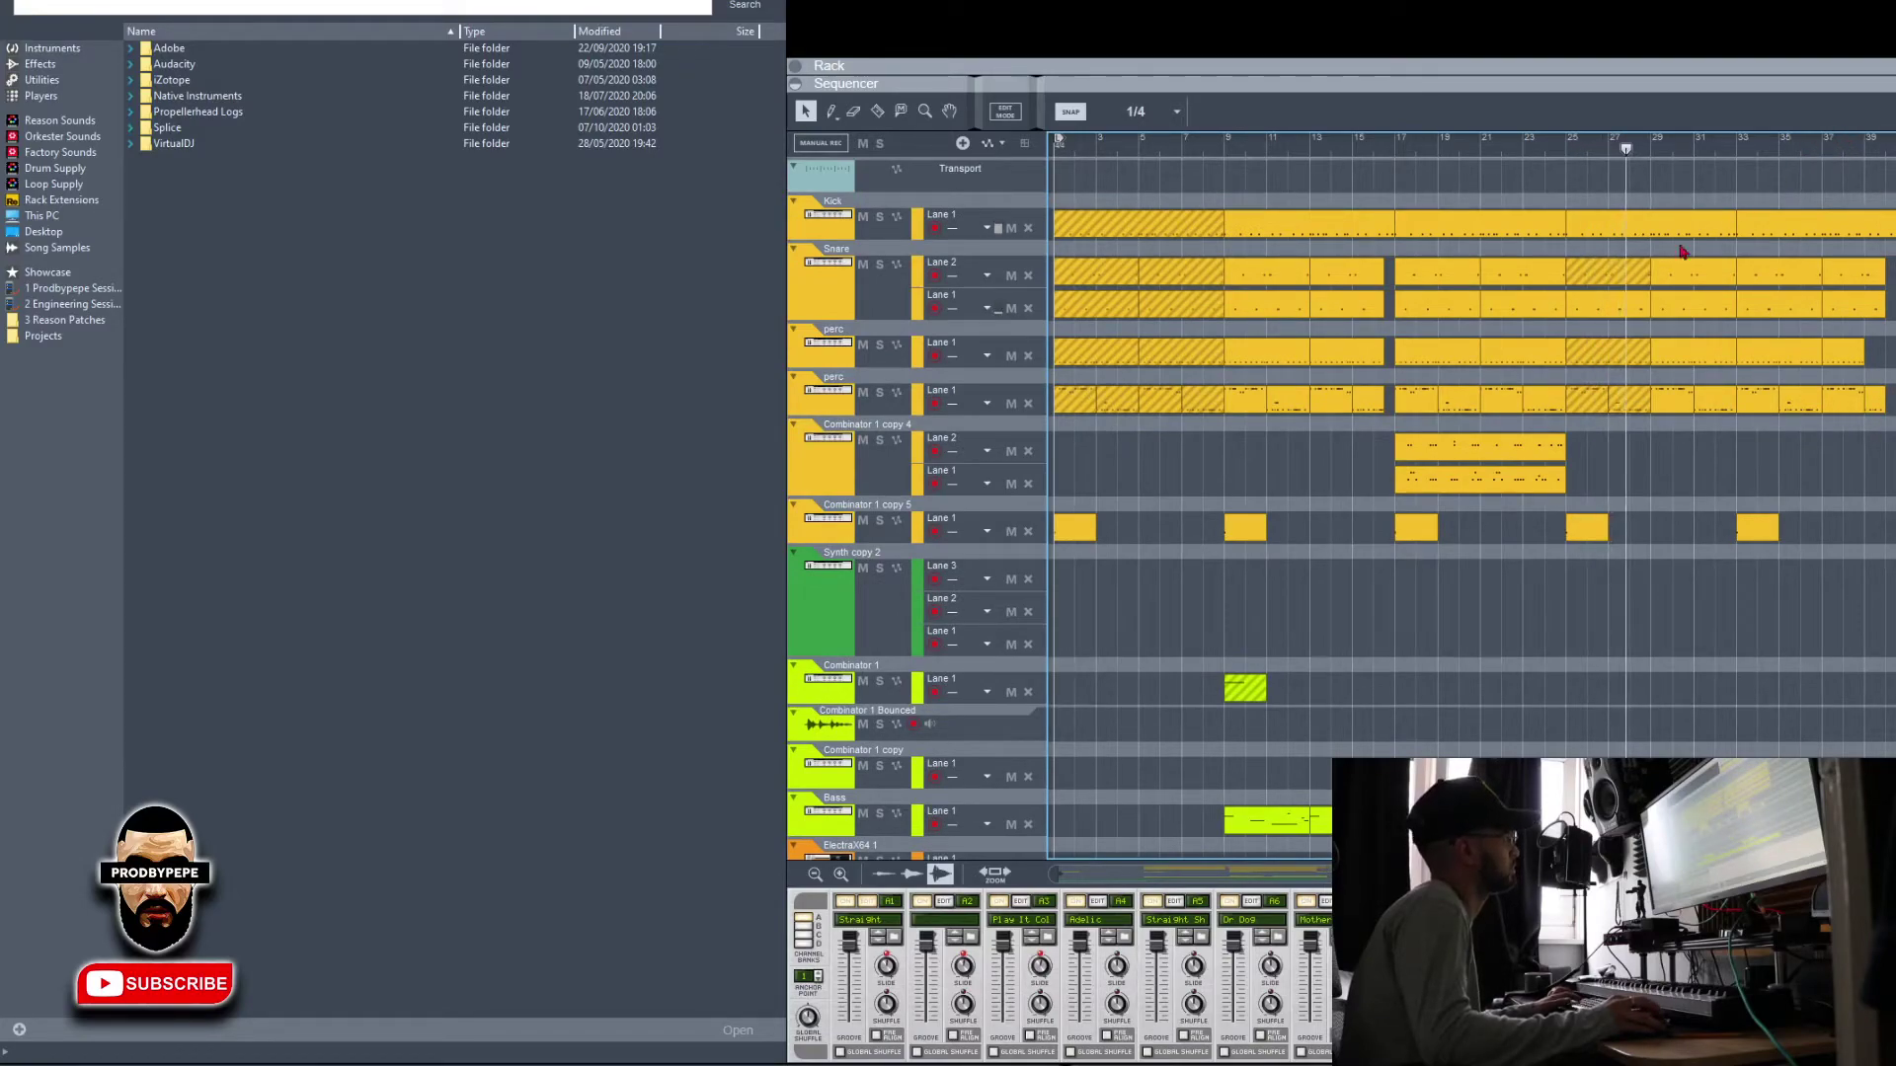
left_click(1616, 305)
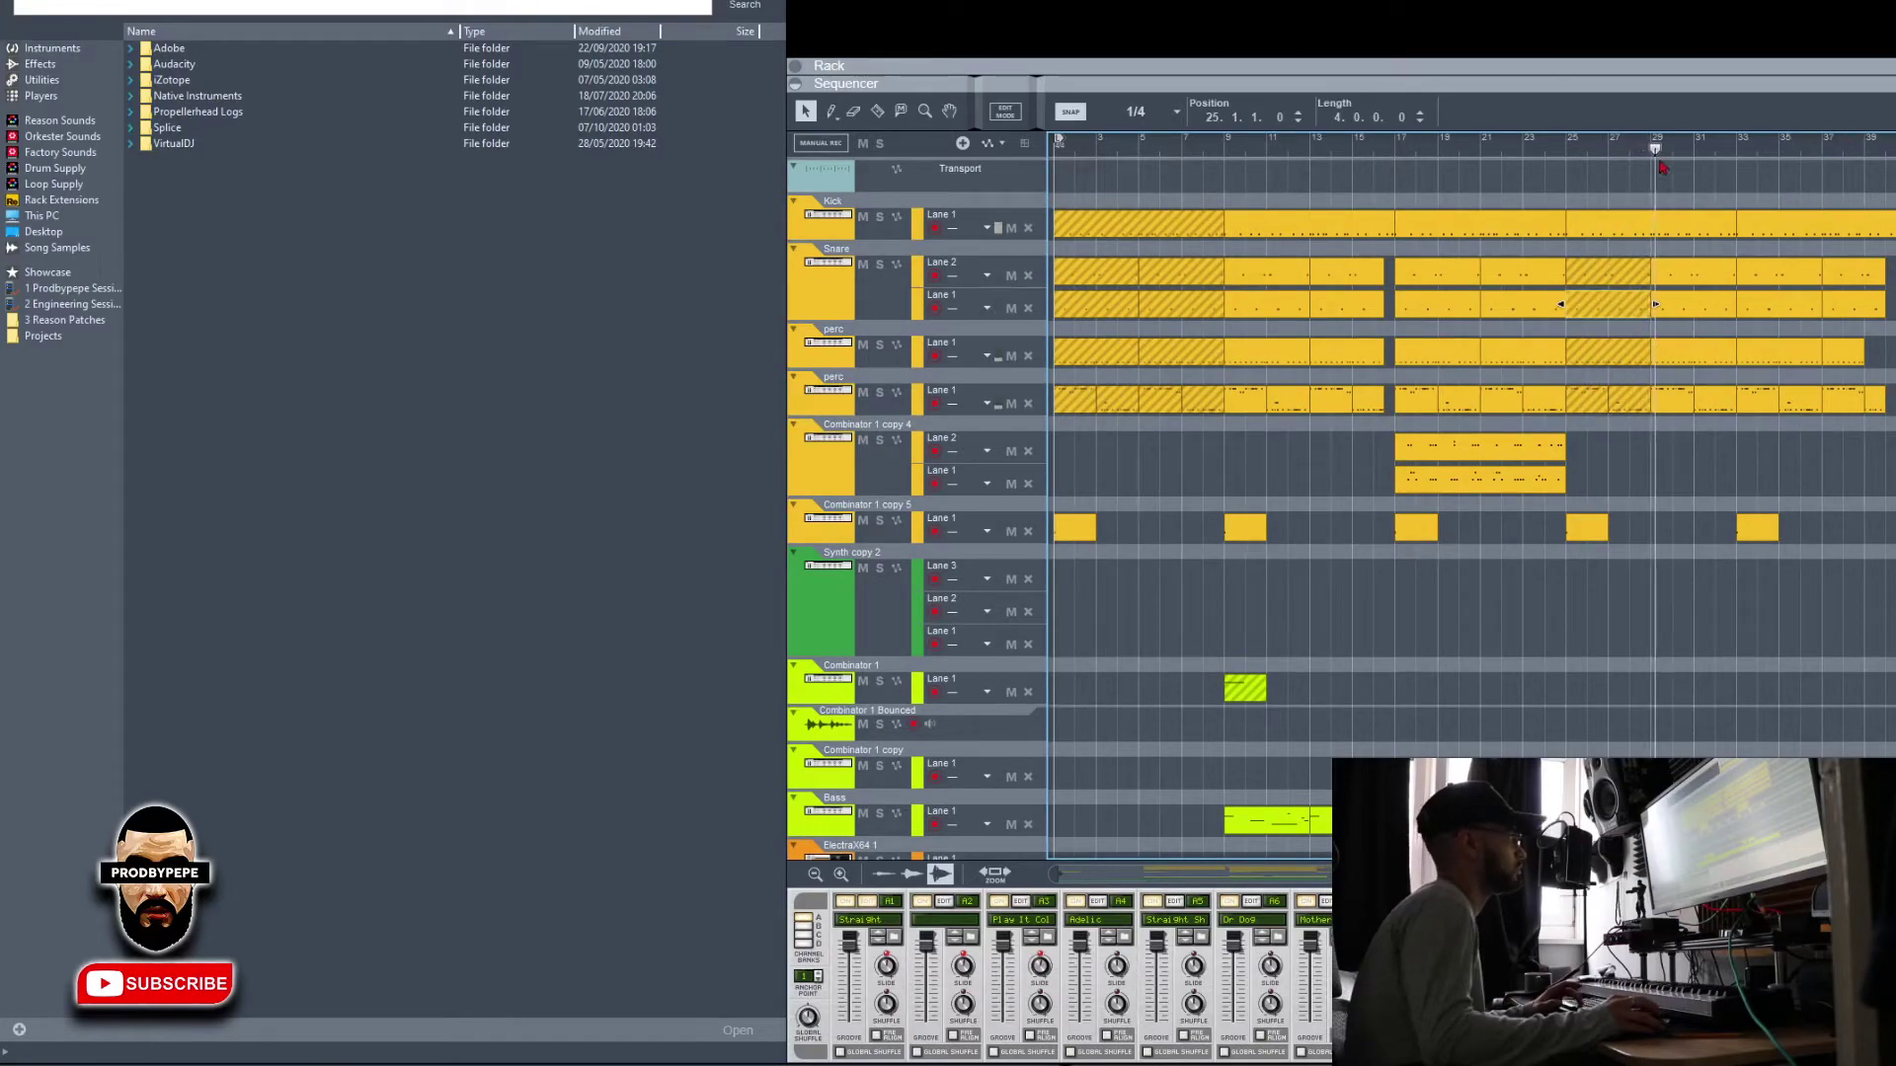
Replay from about bar 21 and copy the Combinator 1 copy 5 clip from bar 25 to bar 29
left_click_drag(1651, 148, 1474, 147)
left_click(1587, 527)
left_click_drag(1594, 531, 1673, 536)
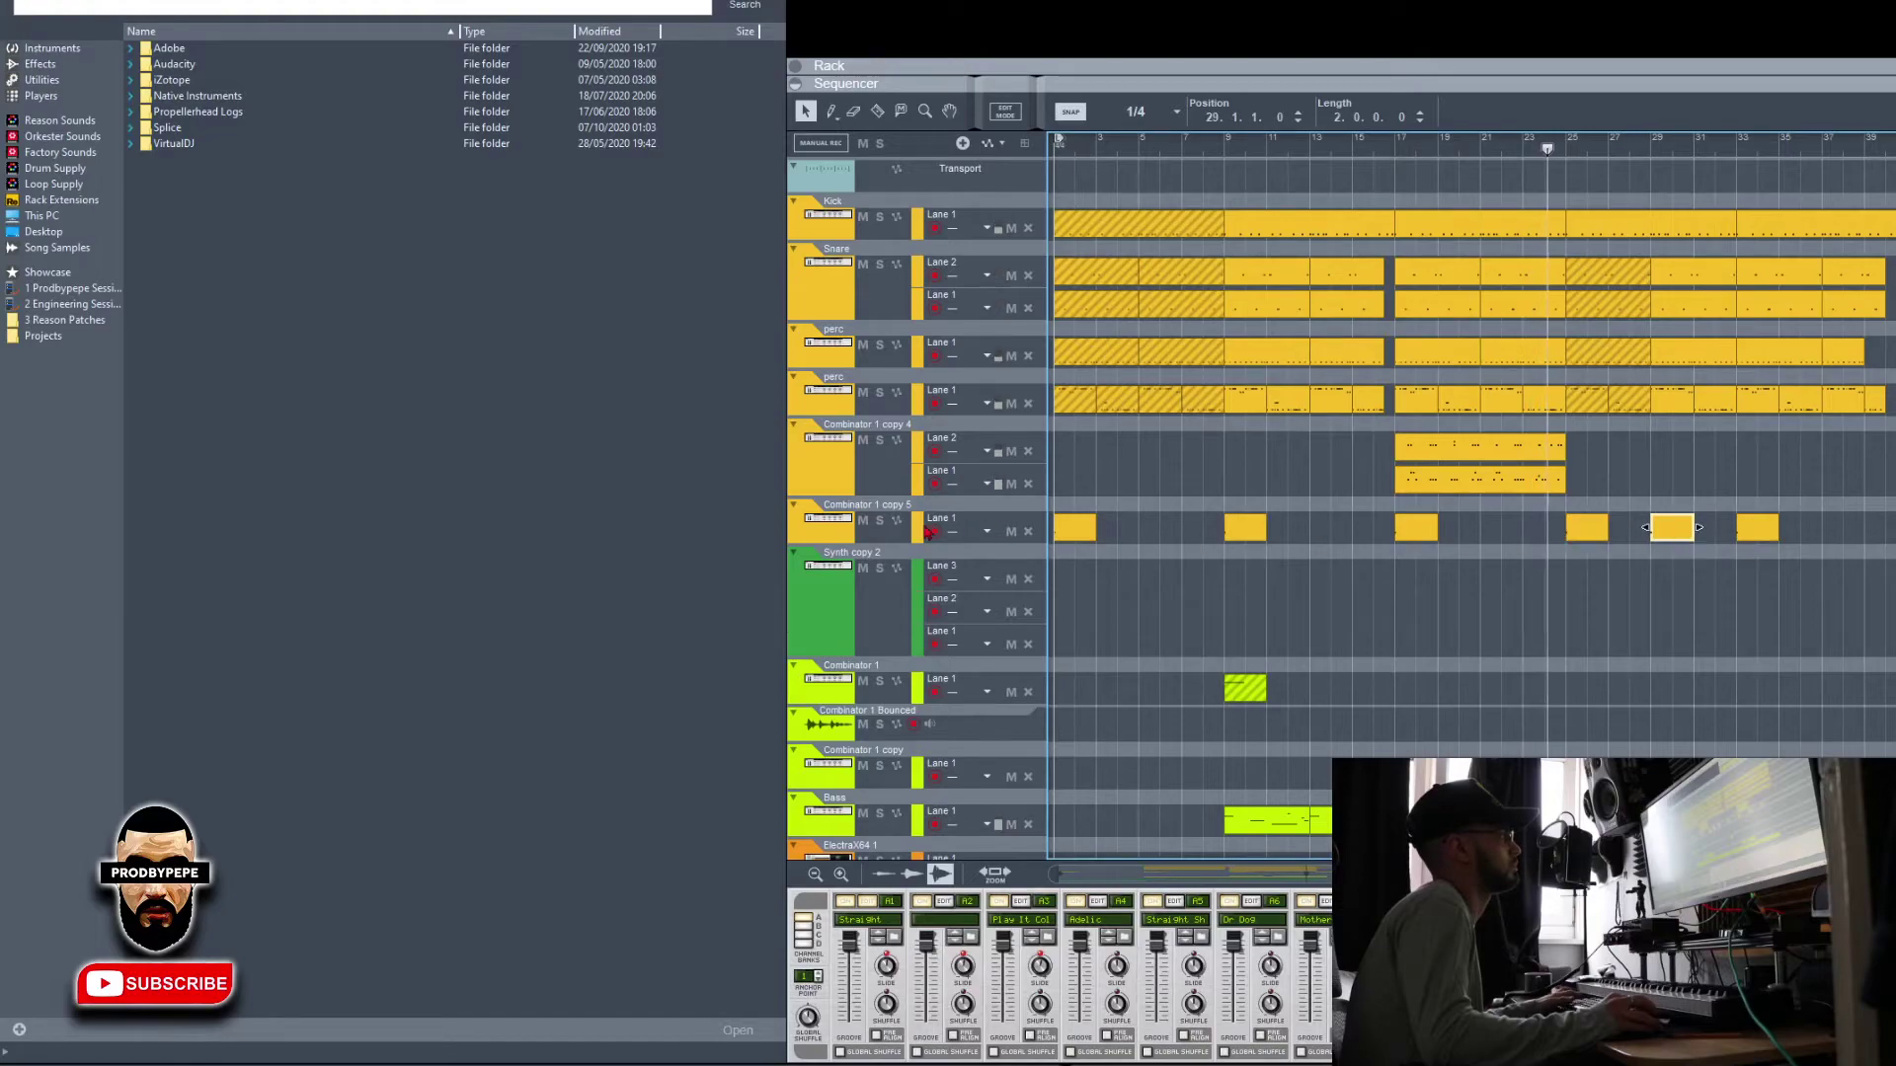
Add a pitch bend automation lane for Combinator 1 copy 5's ID8 and draw a clip at 28.3.1 with length 2.2.0.0
key("F6")
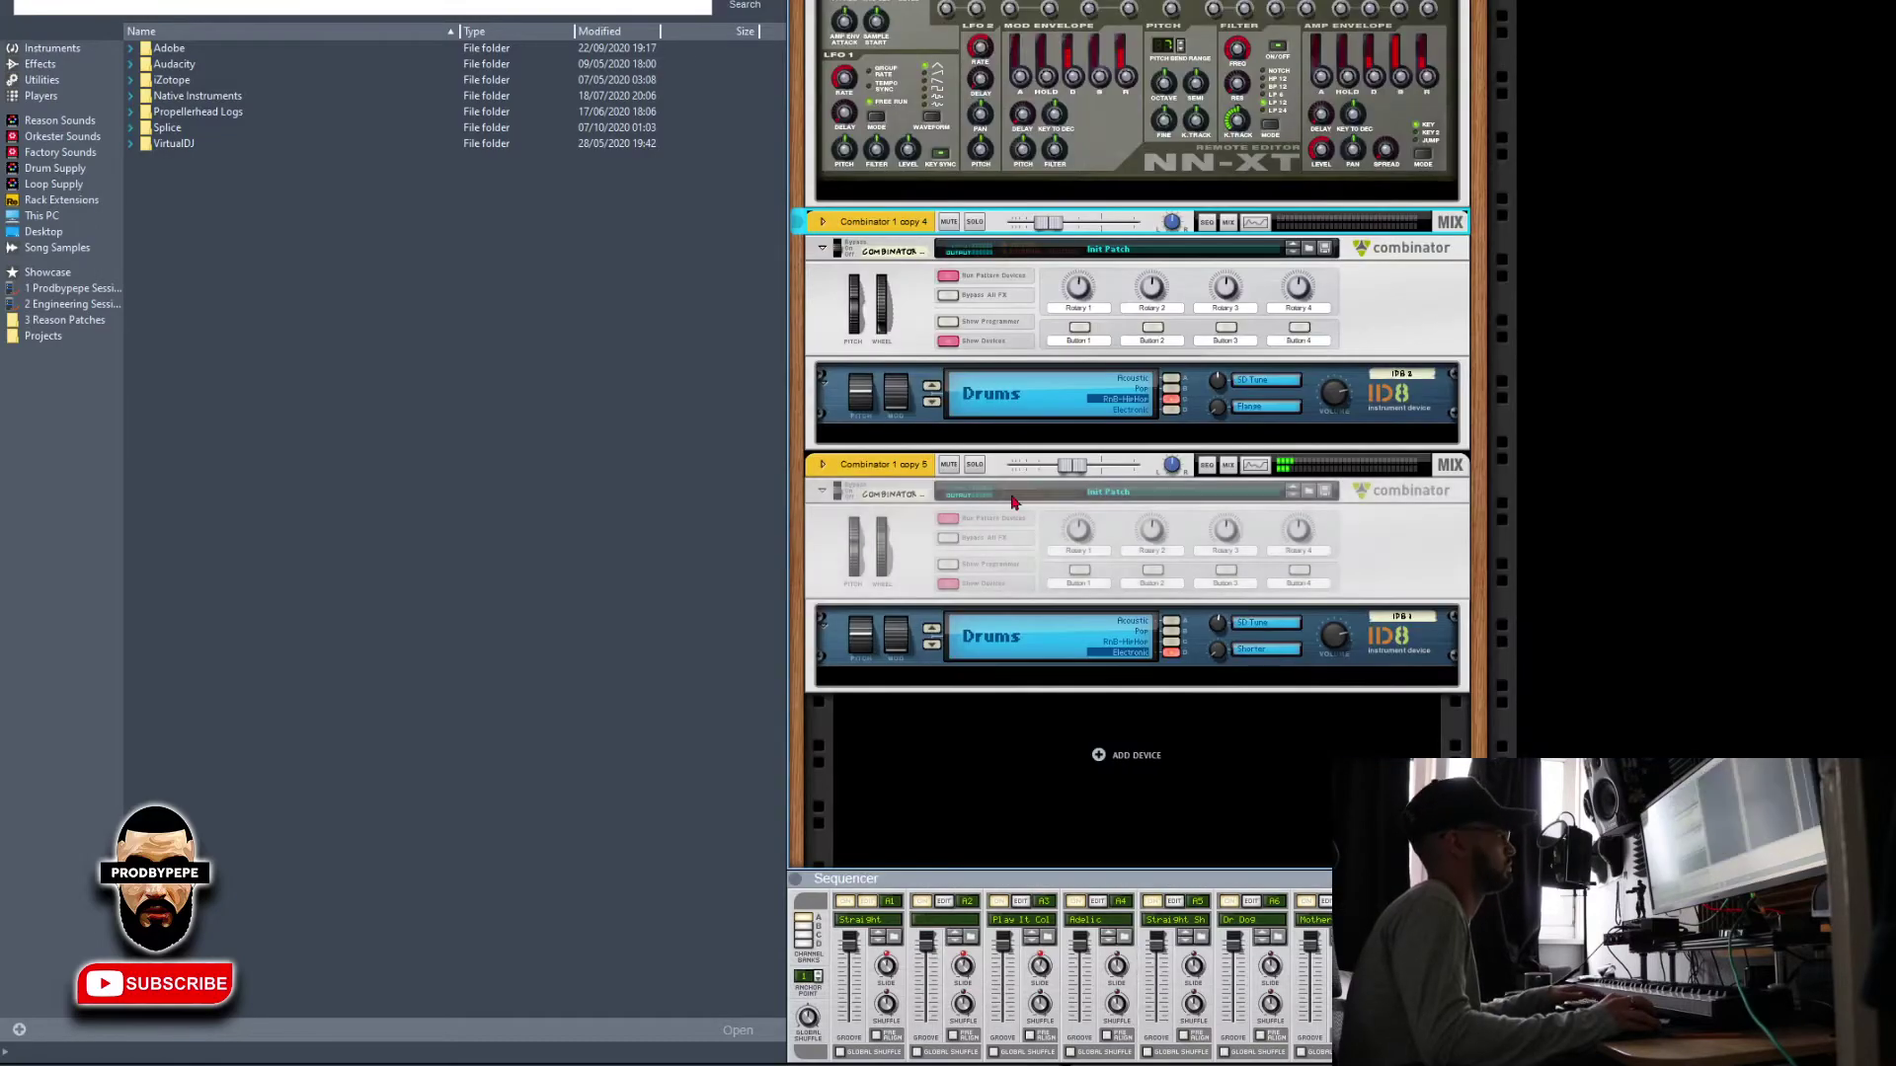
key("F6")
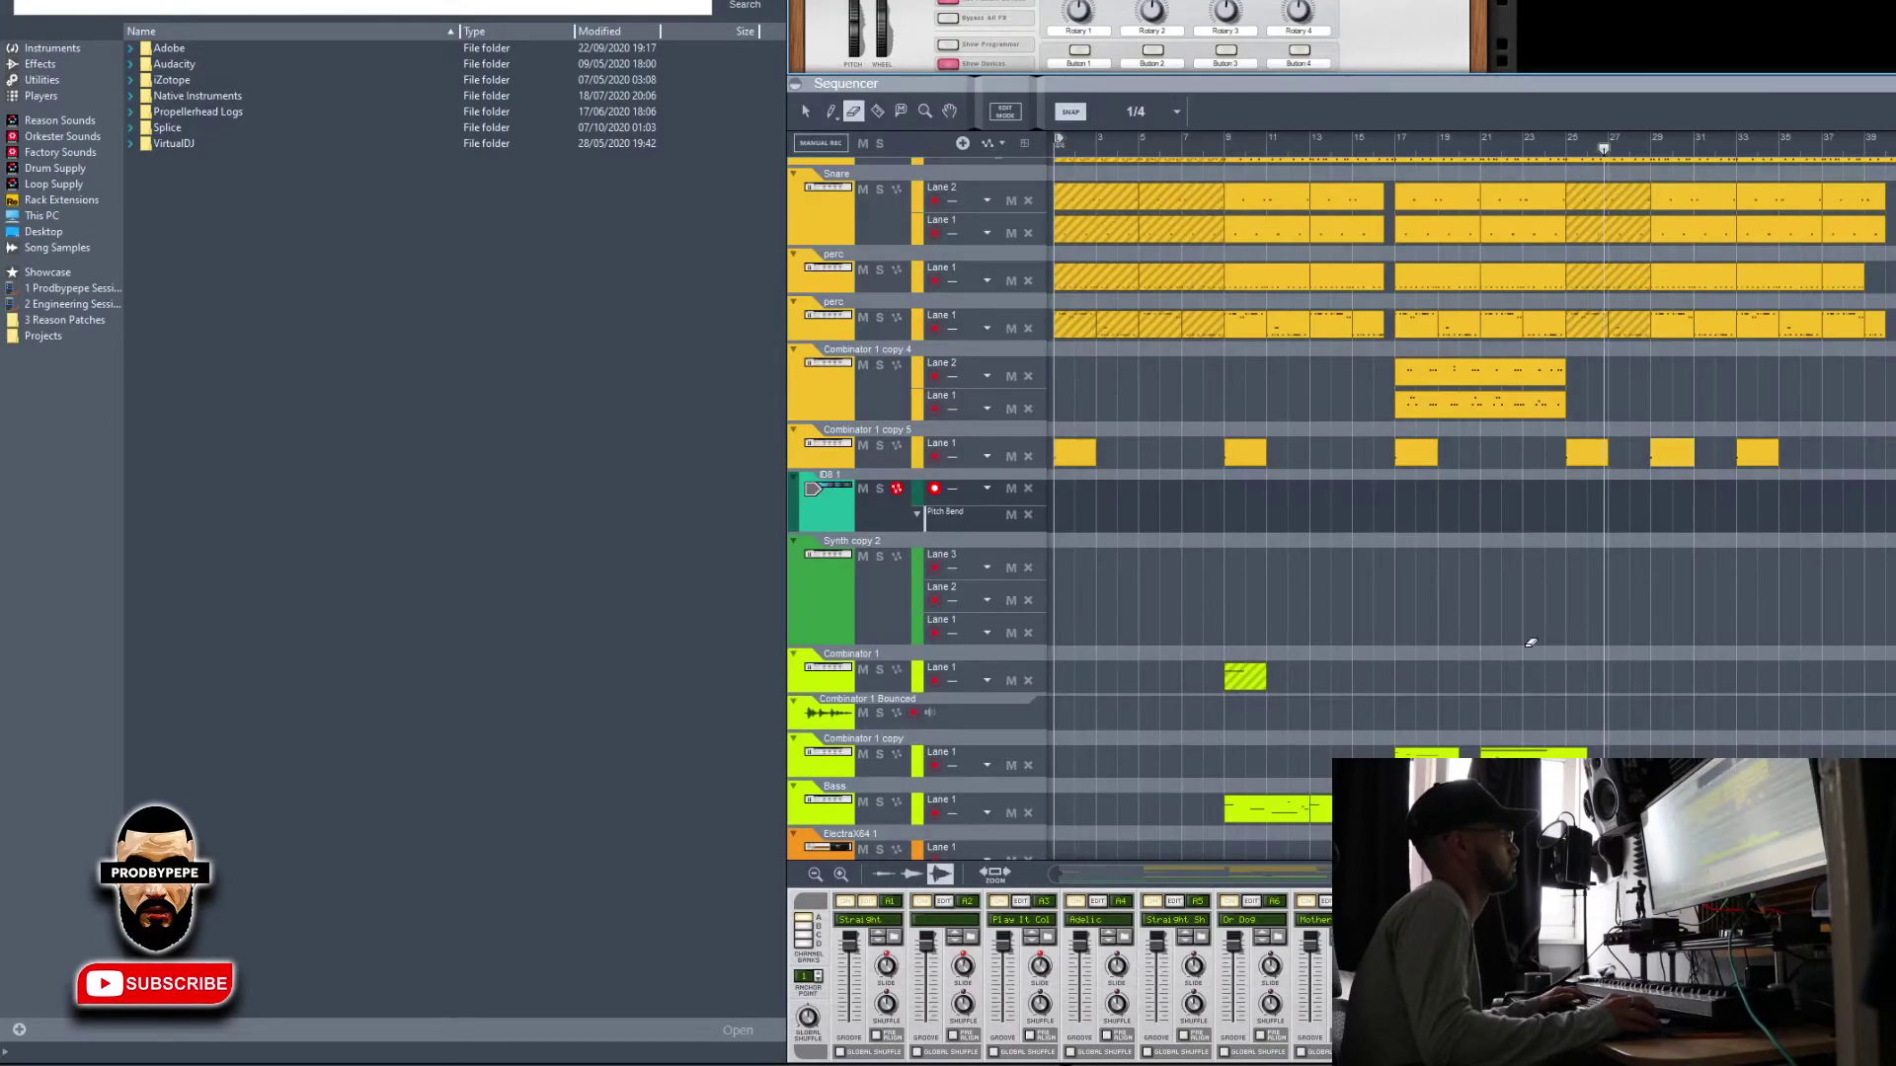
left_click(1643, 517)
key("e")
key("w")
key("q")
Extend the pitch bend clip to about bar 32 and set its point at 28.2.3.189 to -8192
key("space")
left_click(1599, 149)
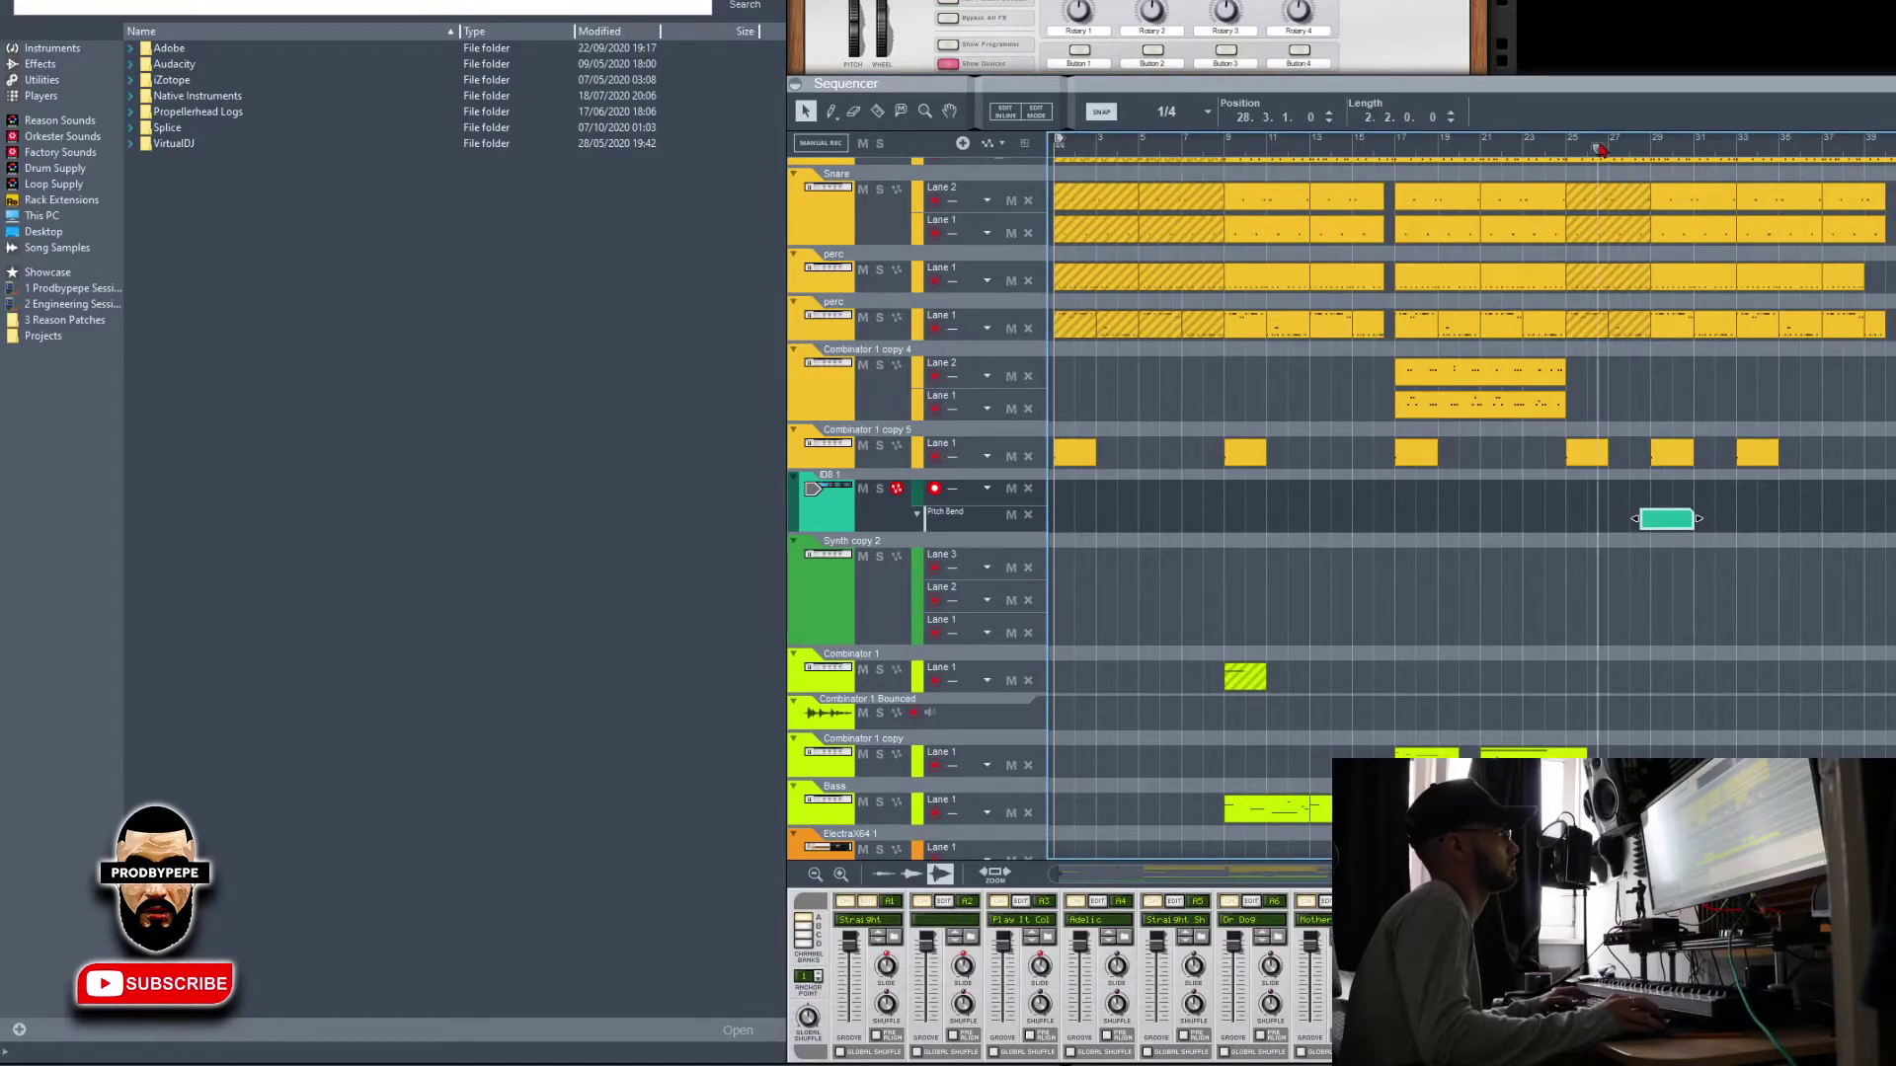
left_click_drag(1695, 517, 1713, 531)
double_click(1708, 529)
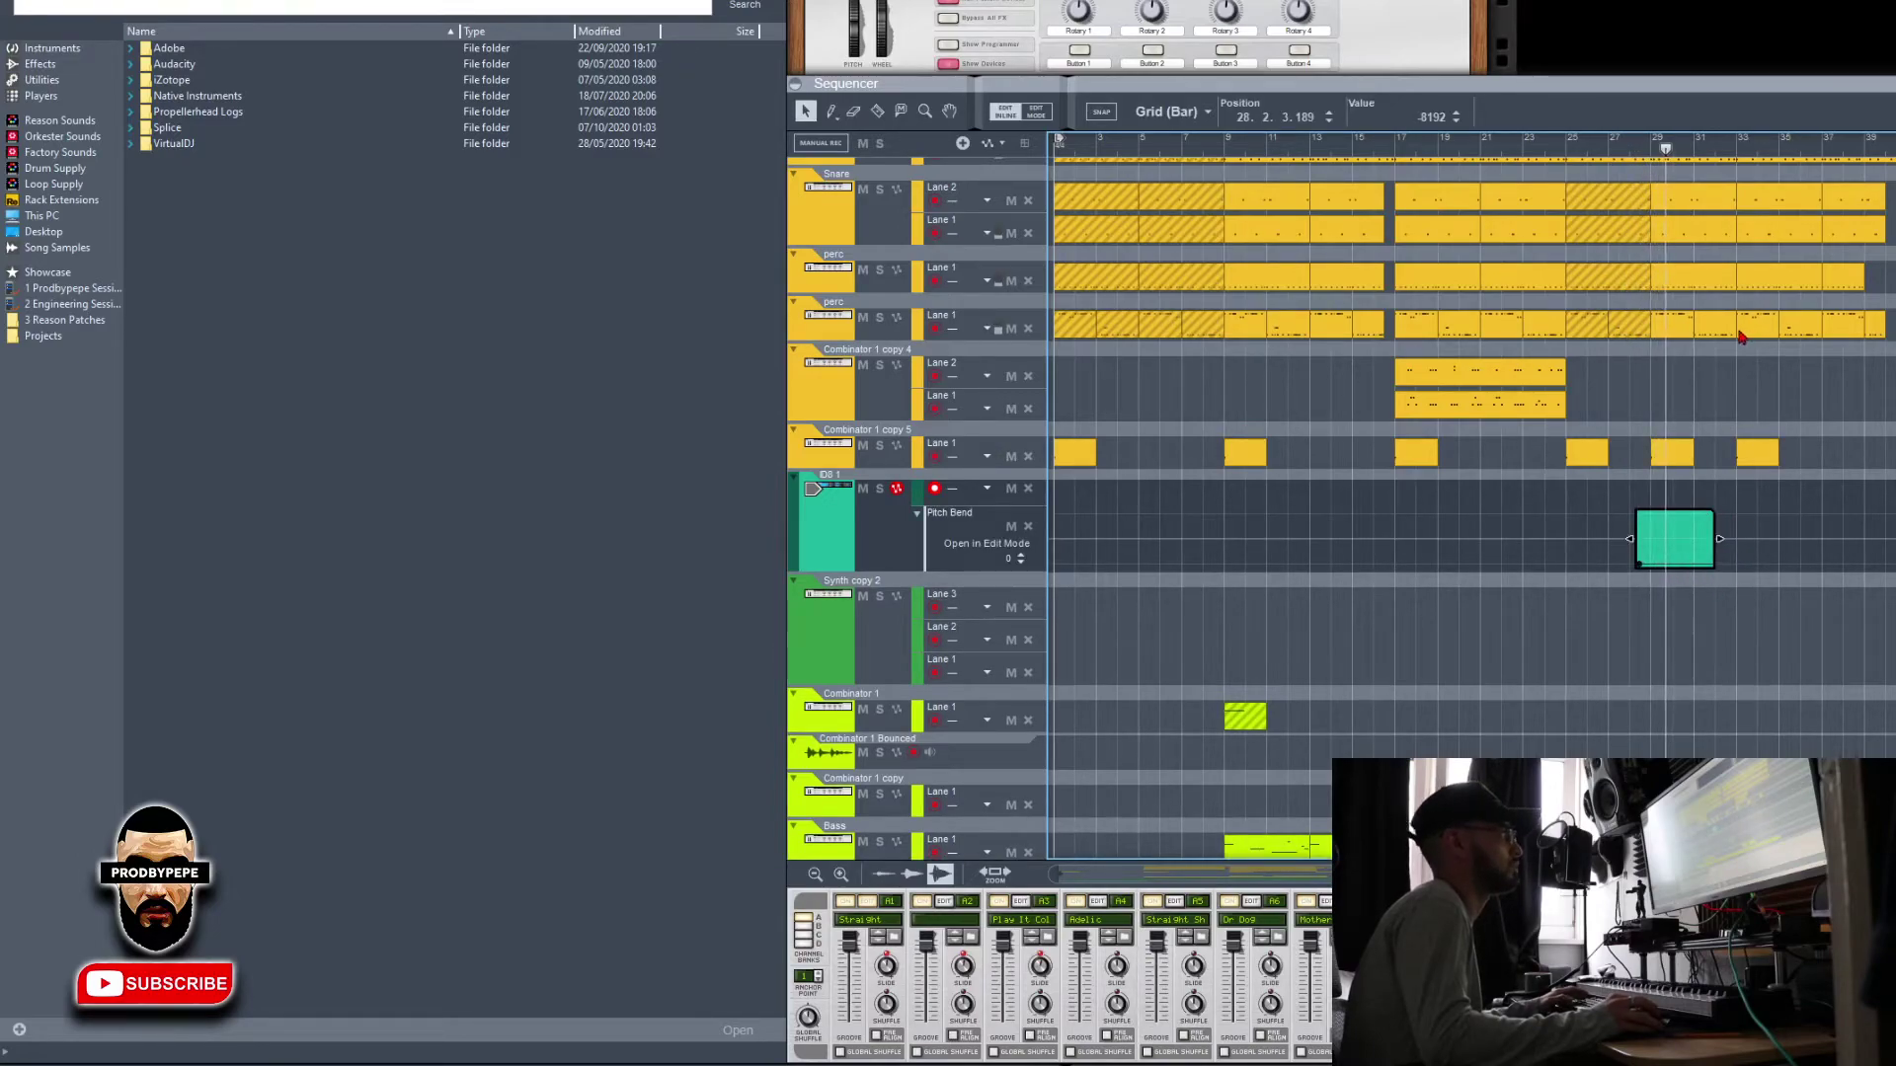
left_click(1671, 406)
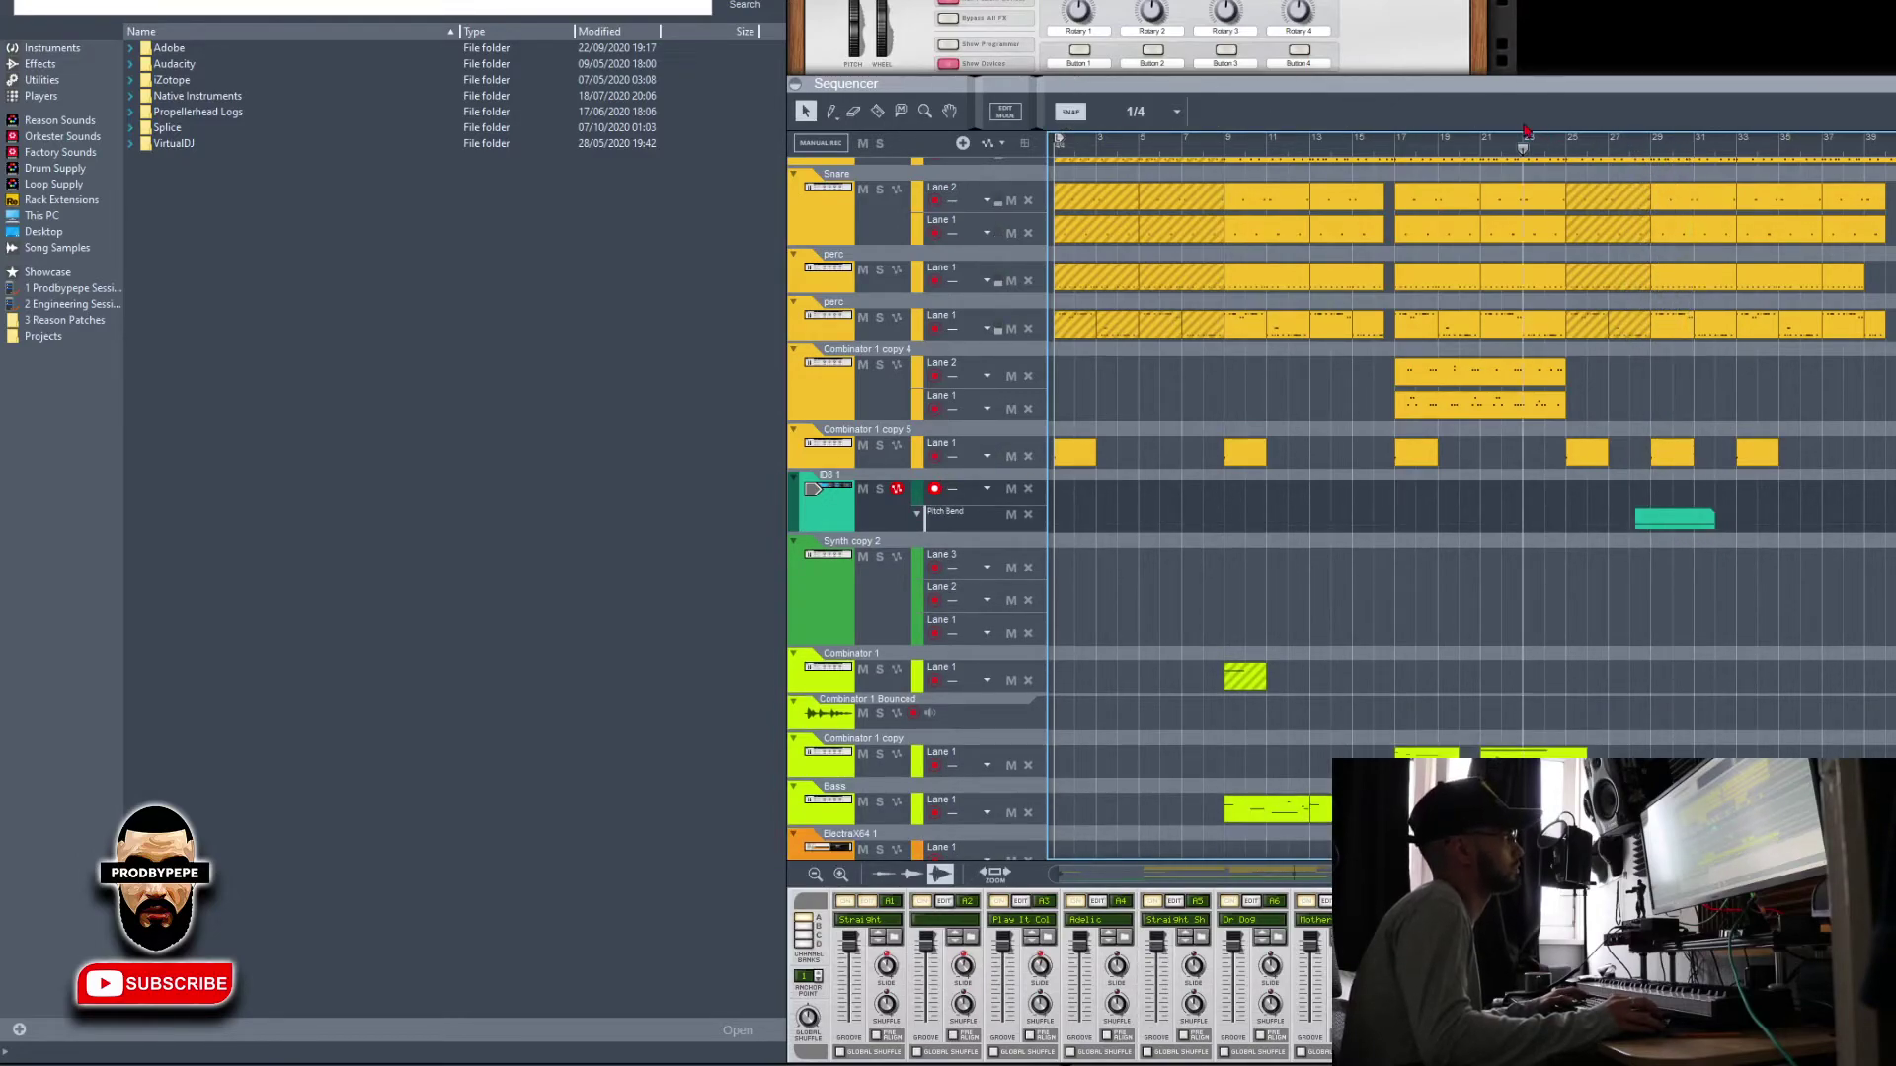
Unmute the Bass clip at bar 29
scroll(1678, 465, "down", 5)
left_click(1690, 470)
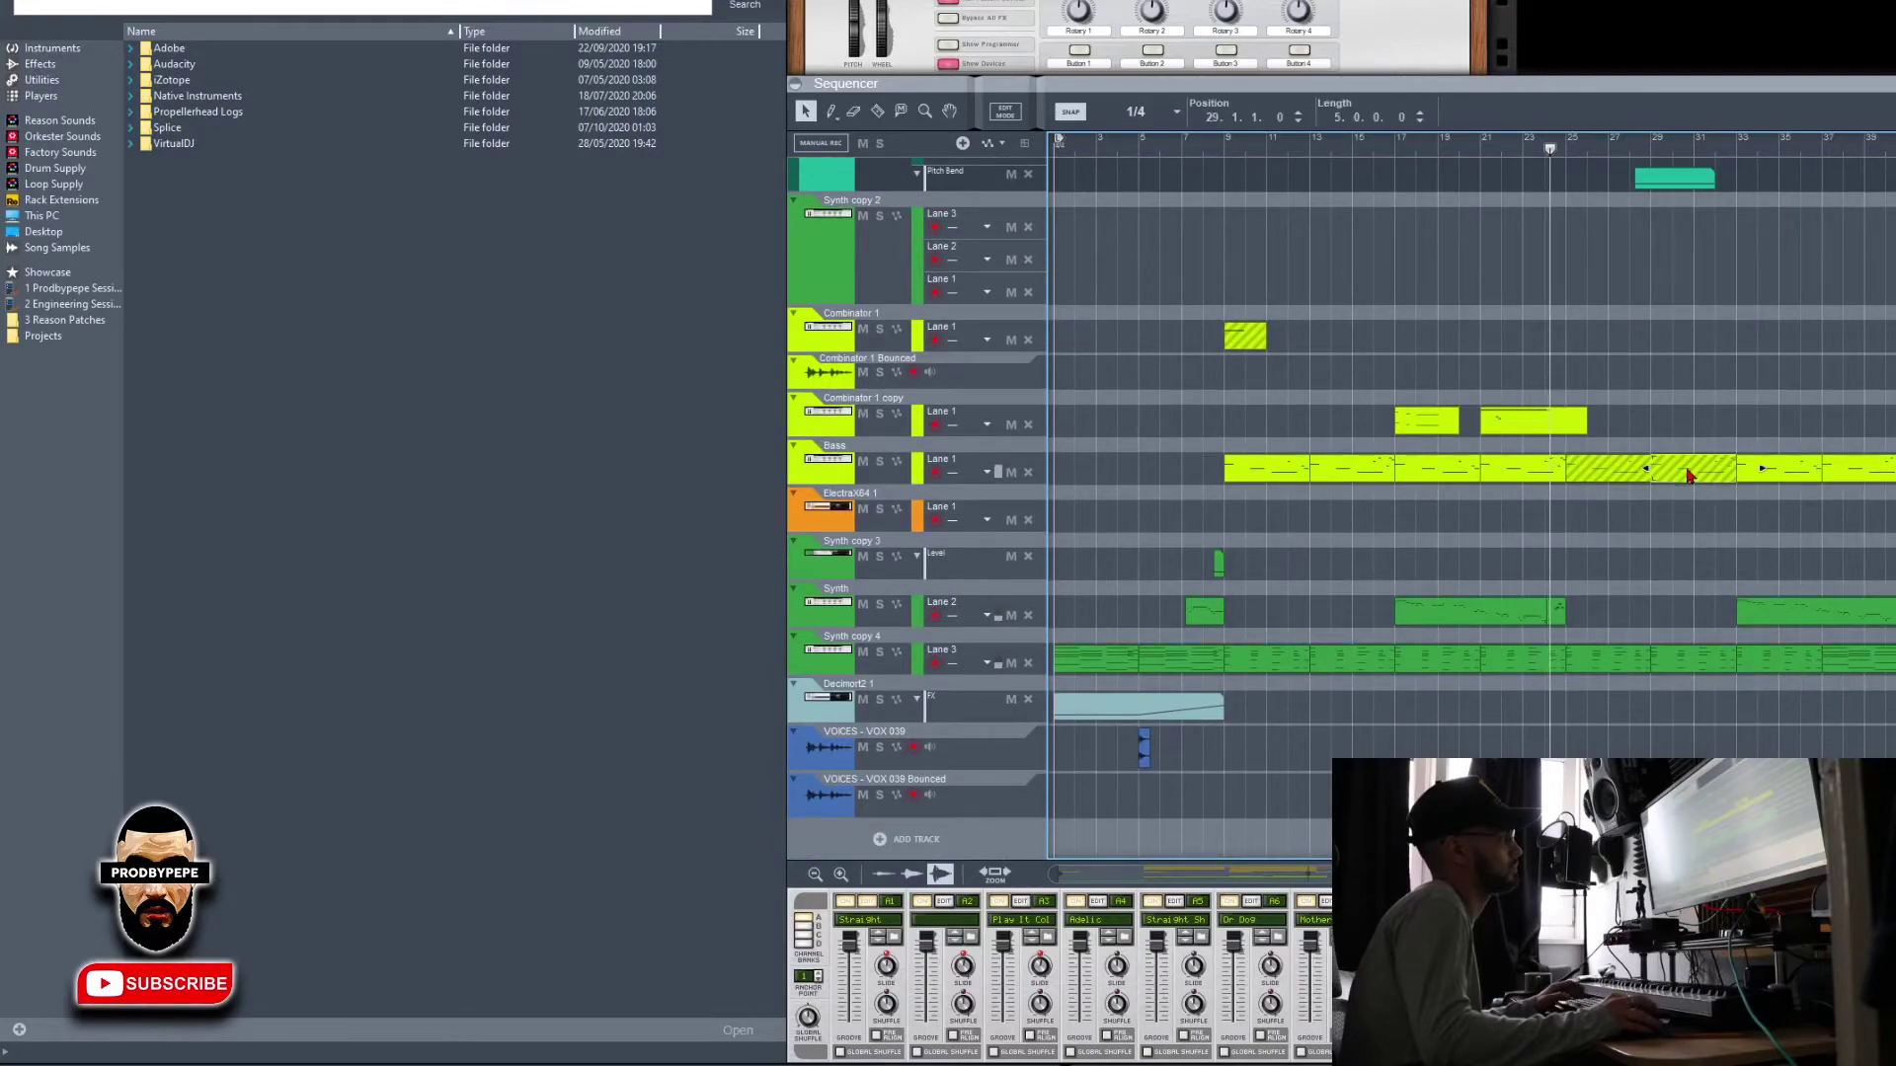
key("m")
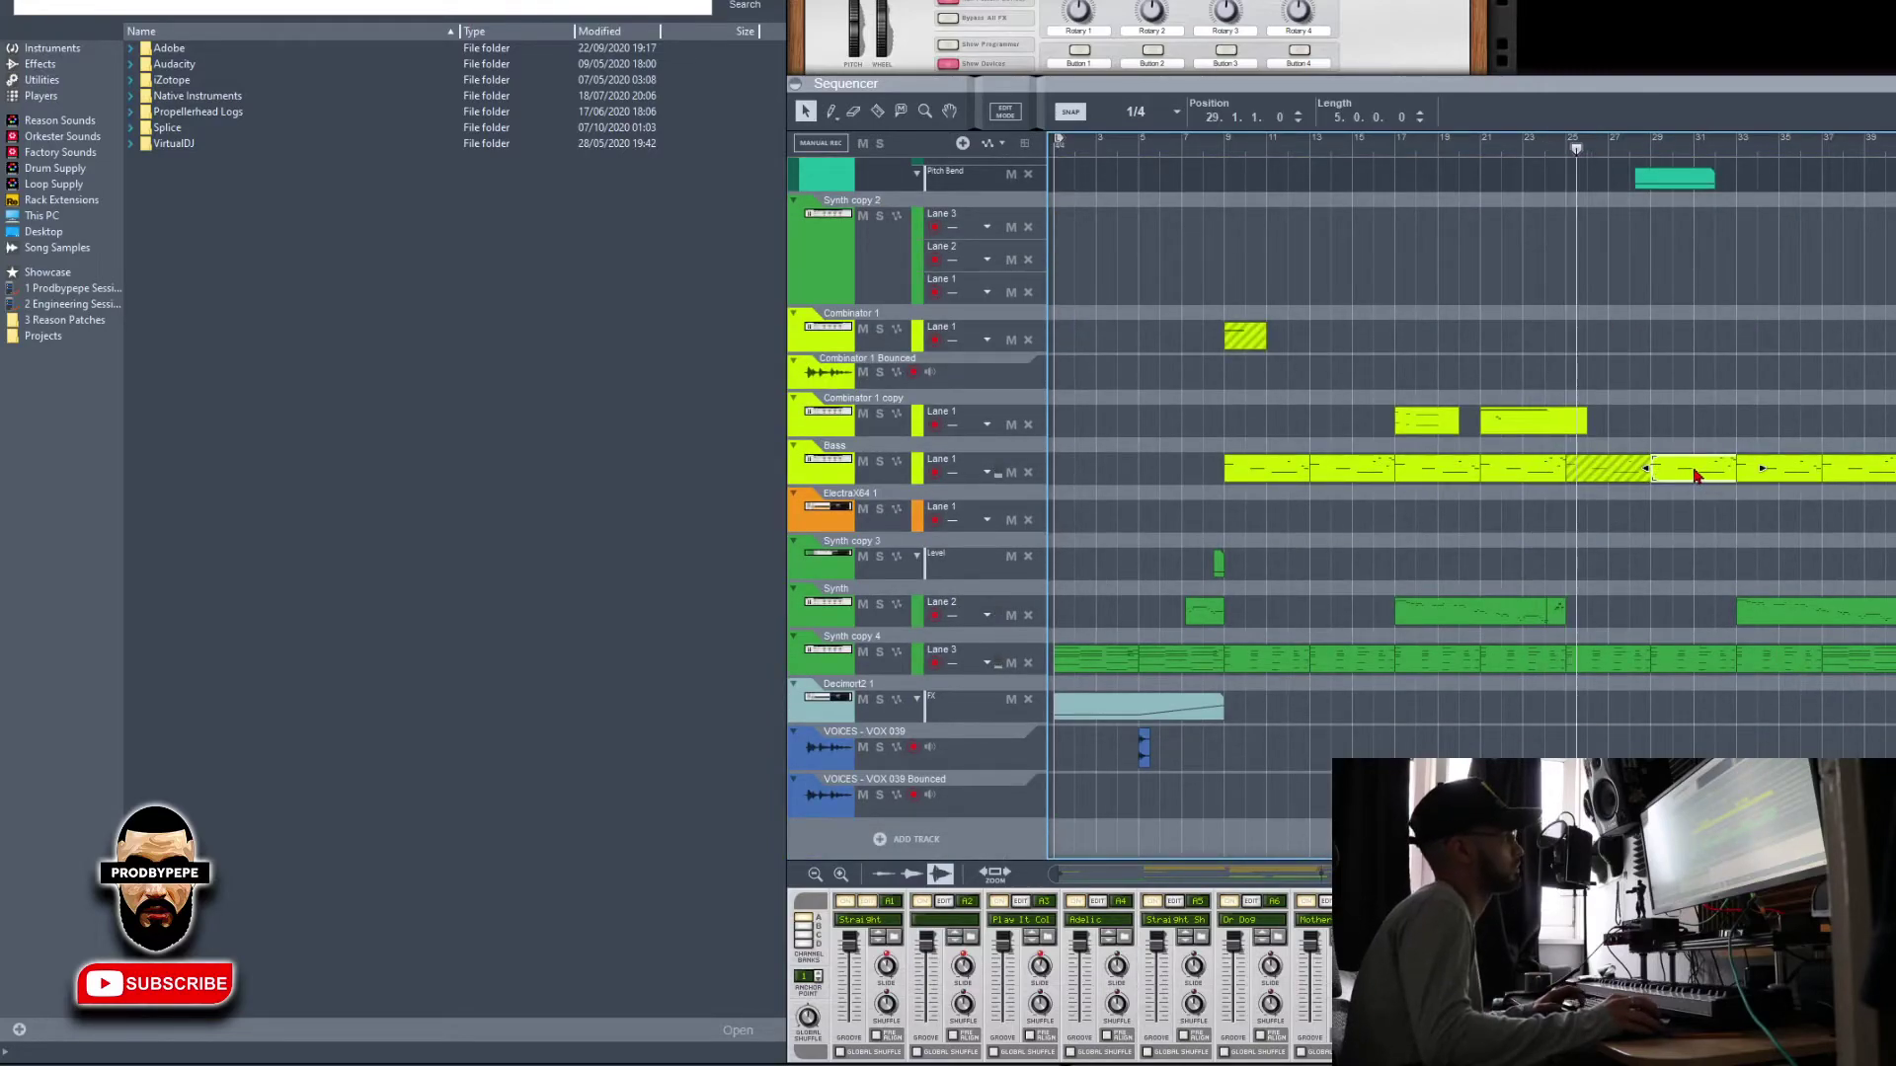
Open the Bass clip at bar 29 for editing and shorten its opening F3 note to 0.1.0.12
double_click(1692, 476)
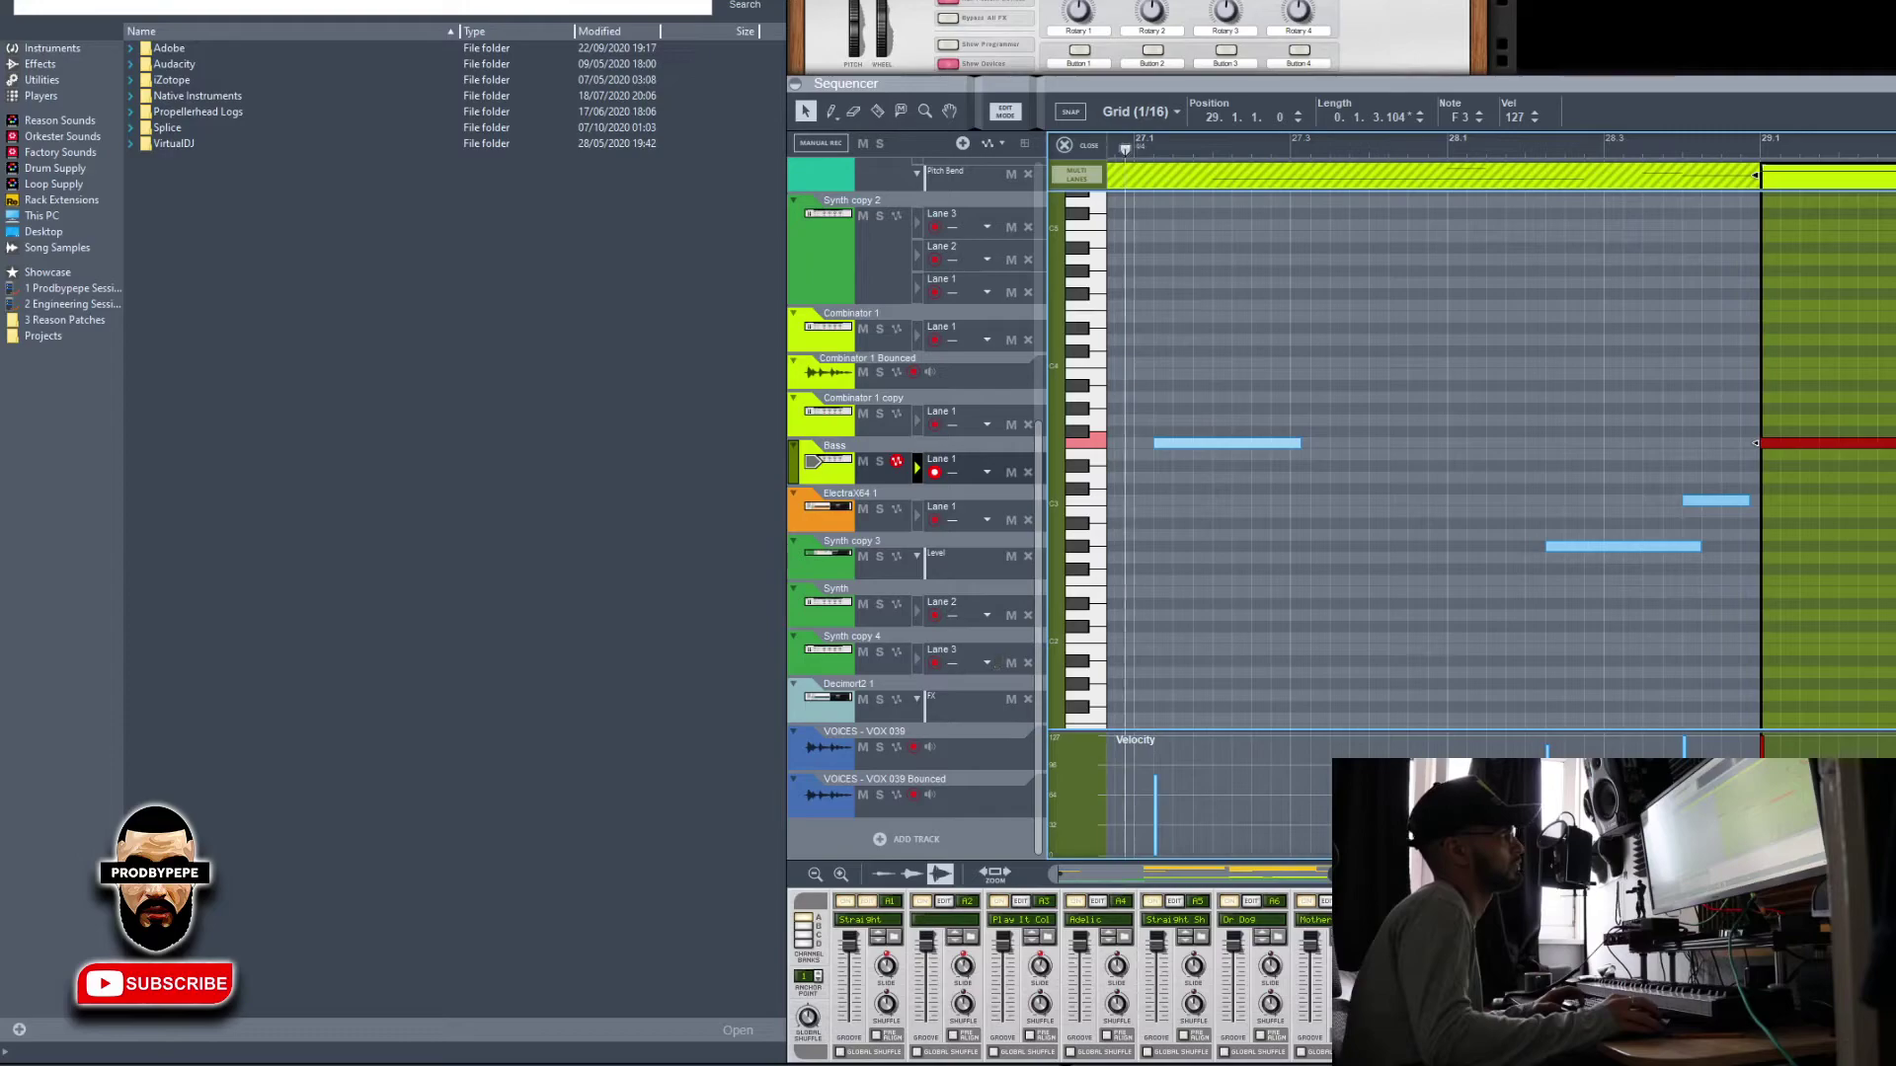
left_click_drag(1895, 443, 1840, 443)
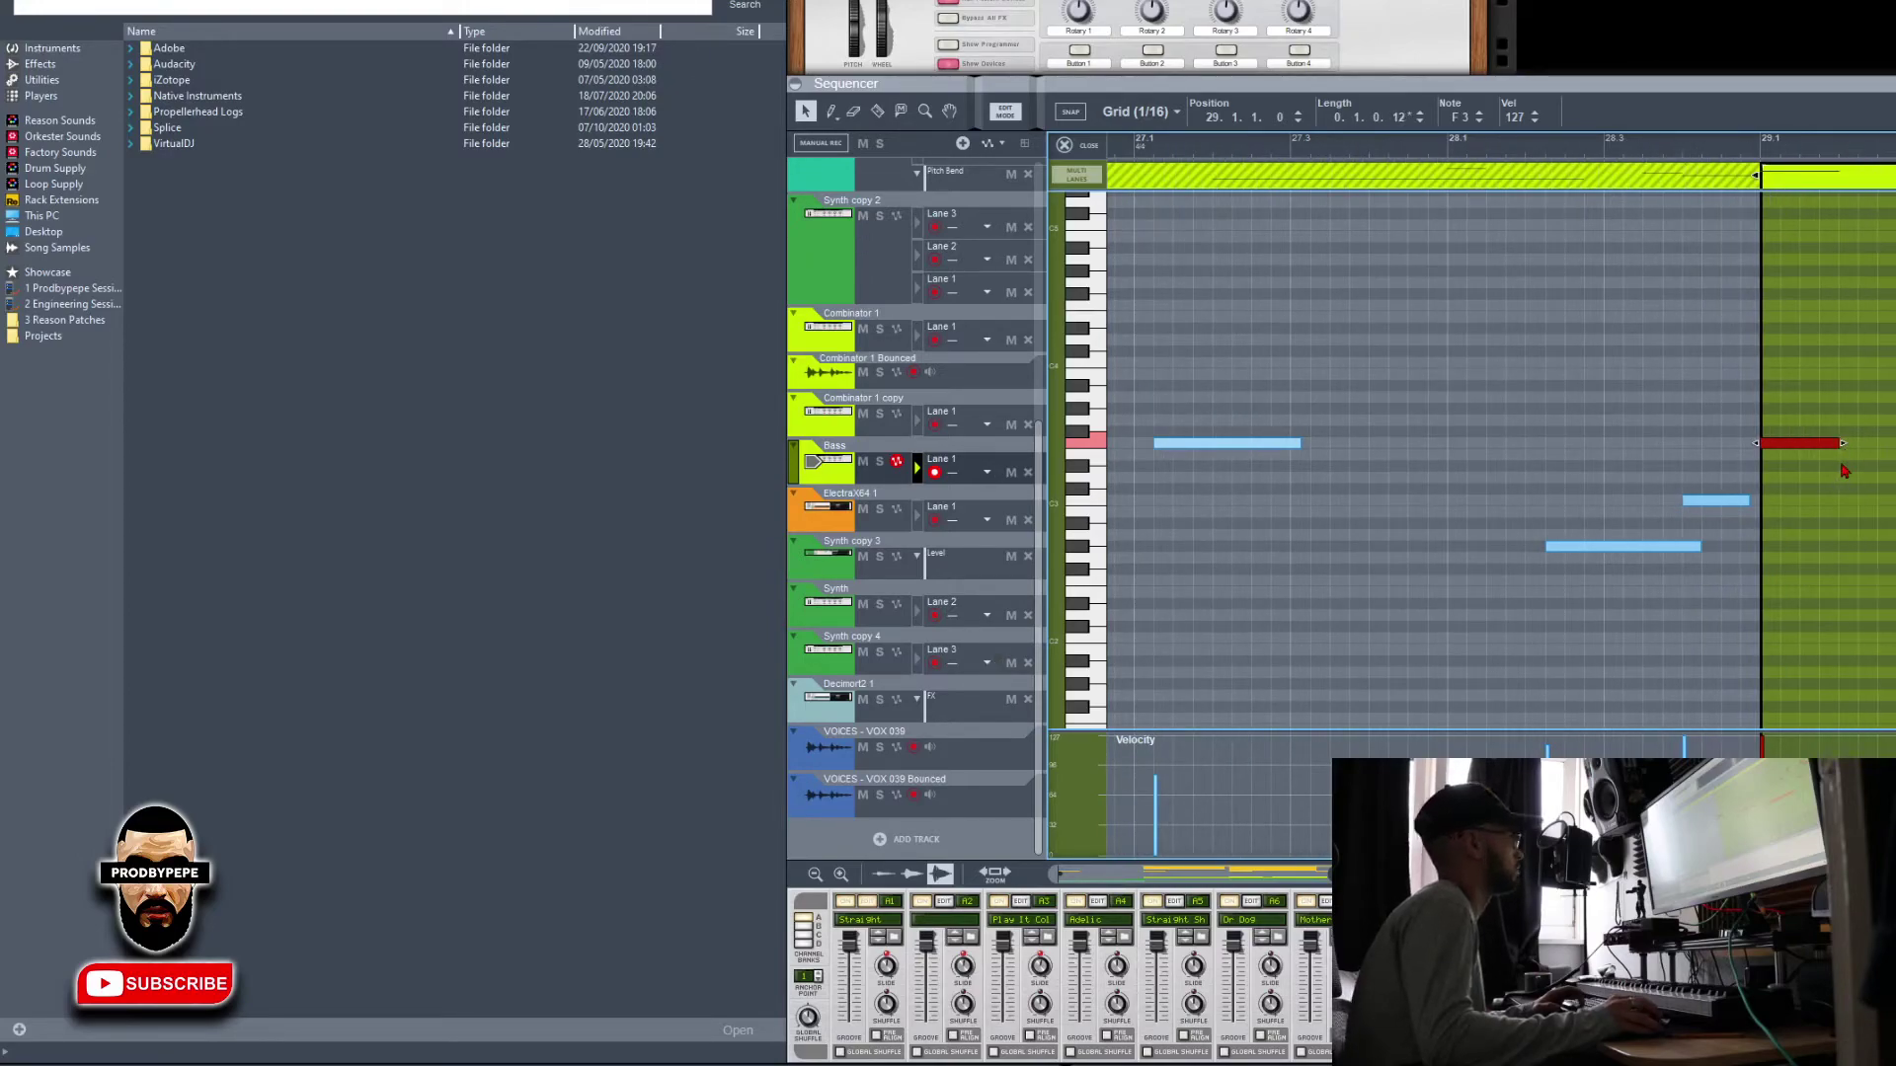
key("Right")
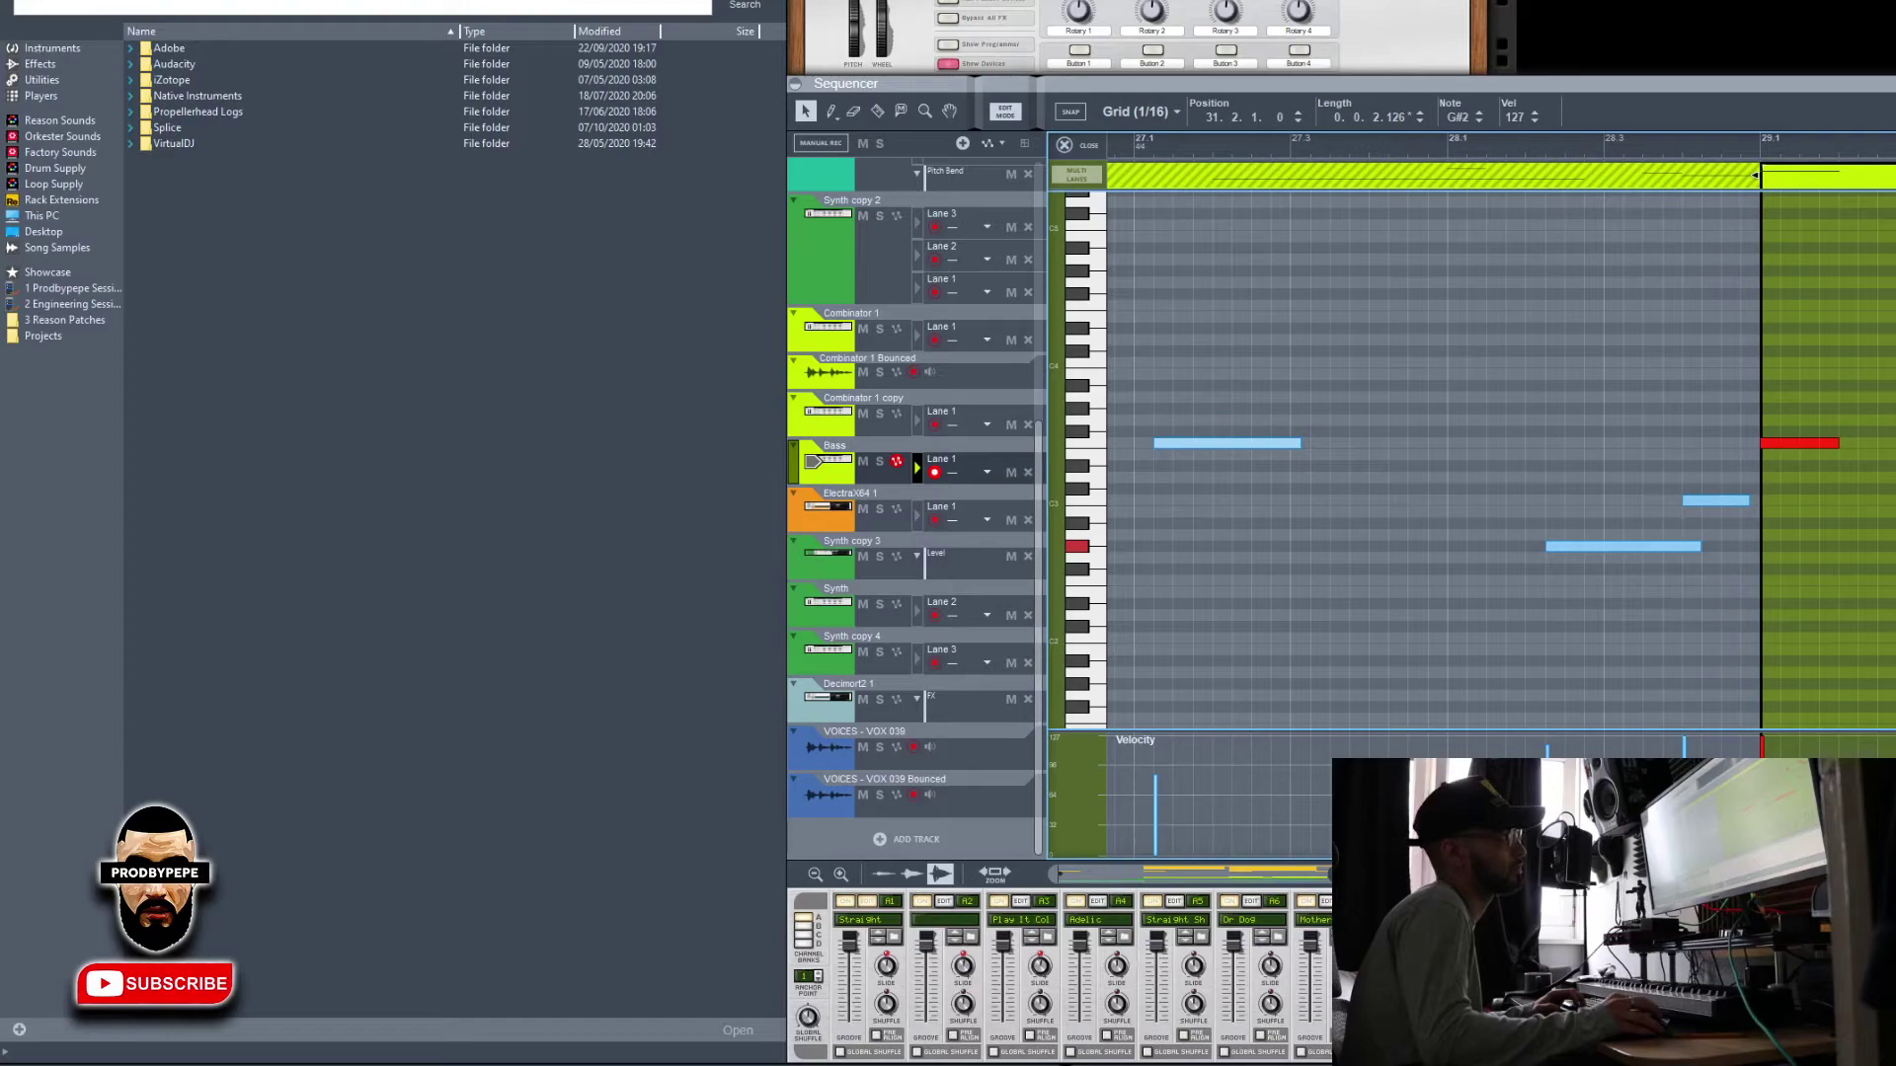
Draw a G#3 note at 31.3.1 in the Bass clip, set the bar 32 G#2 note's length to 0.1.1.0, and close the clip
left_click(1746, 148)
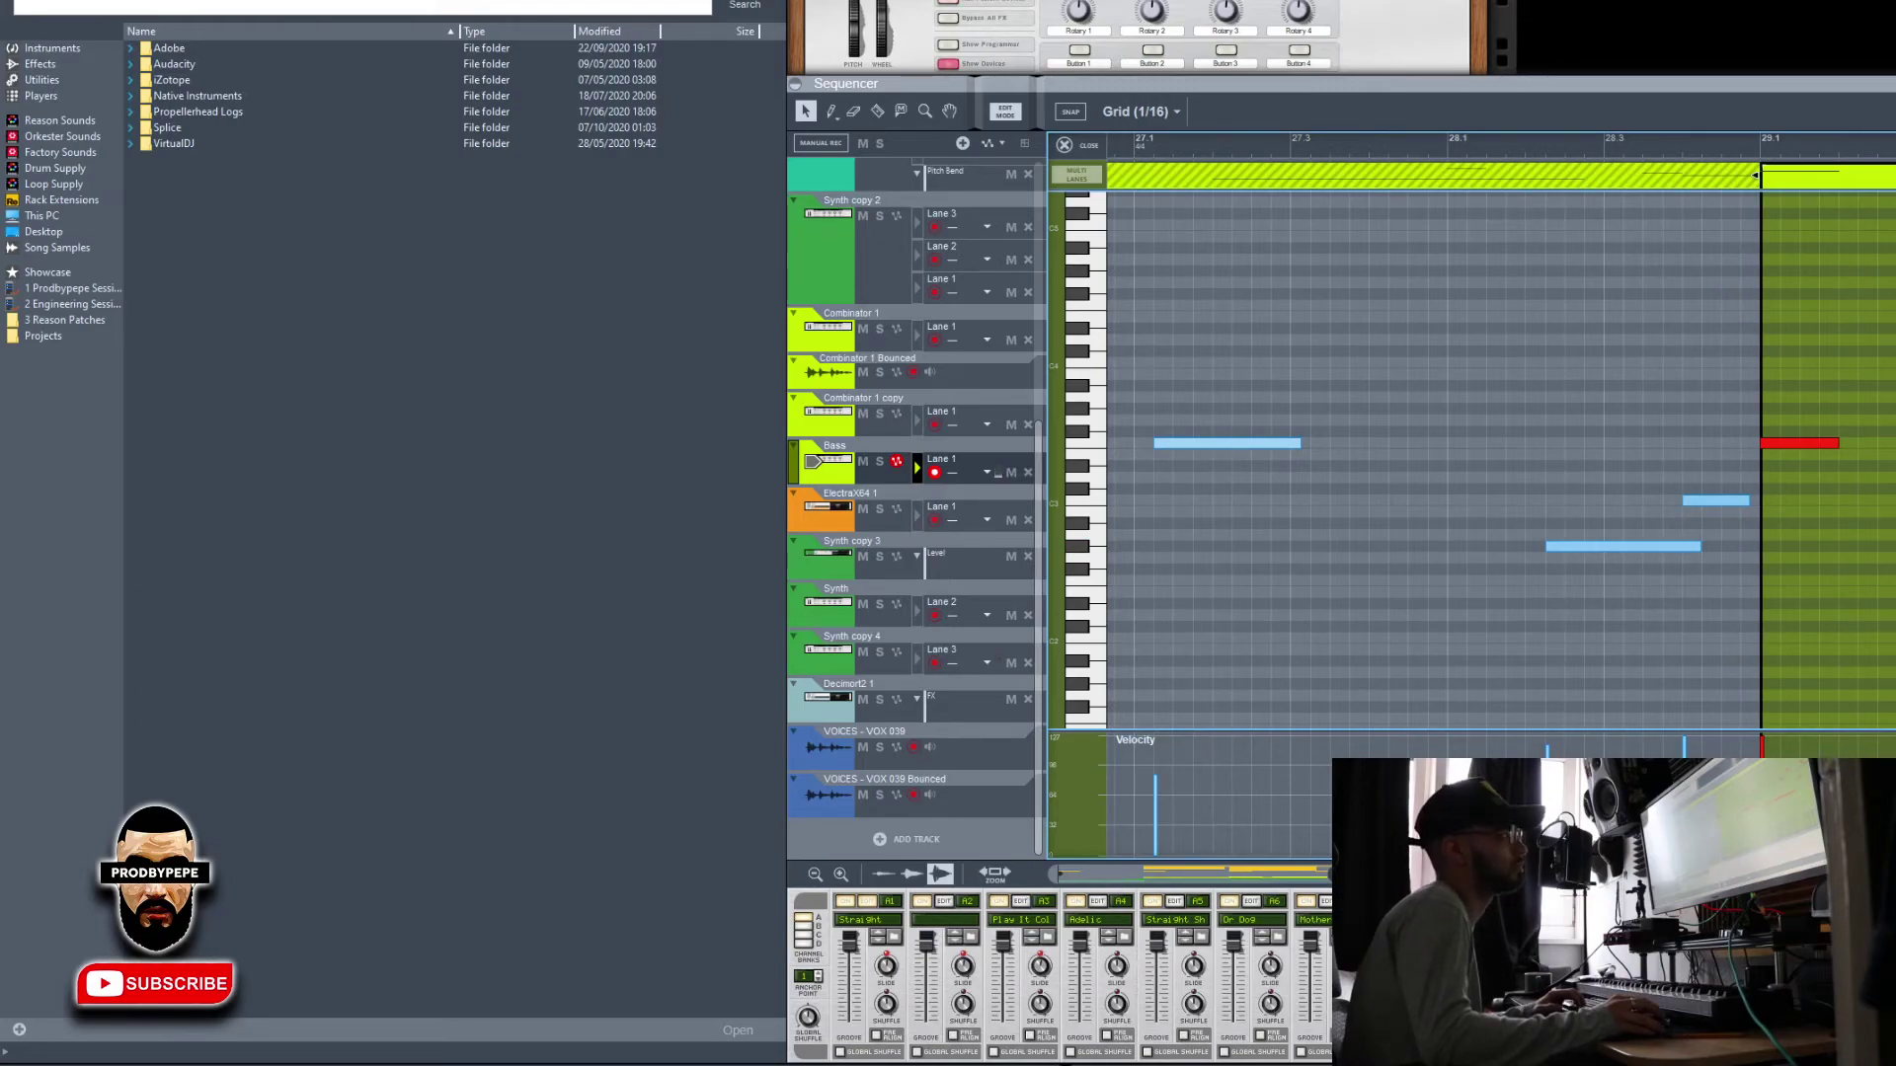
key("e")
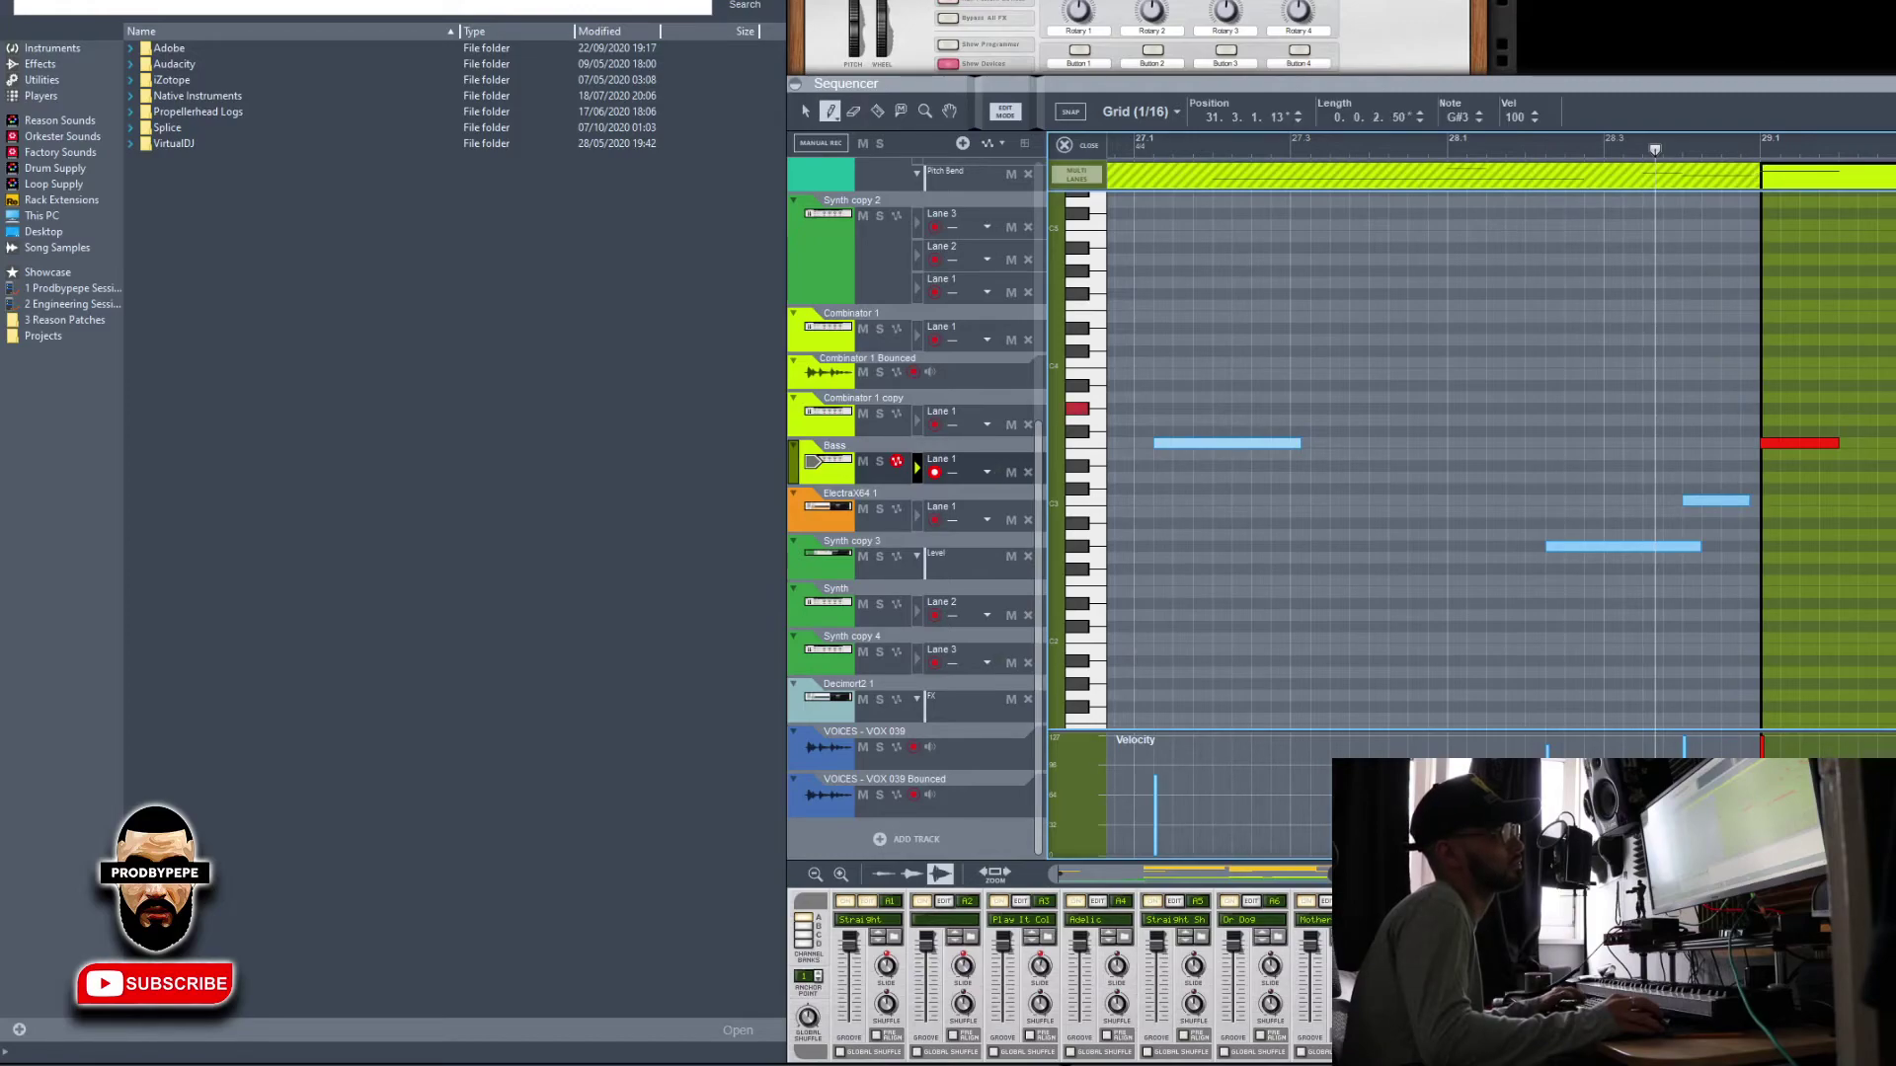
key("w")
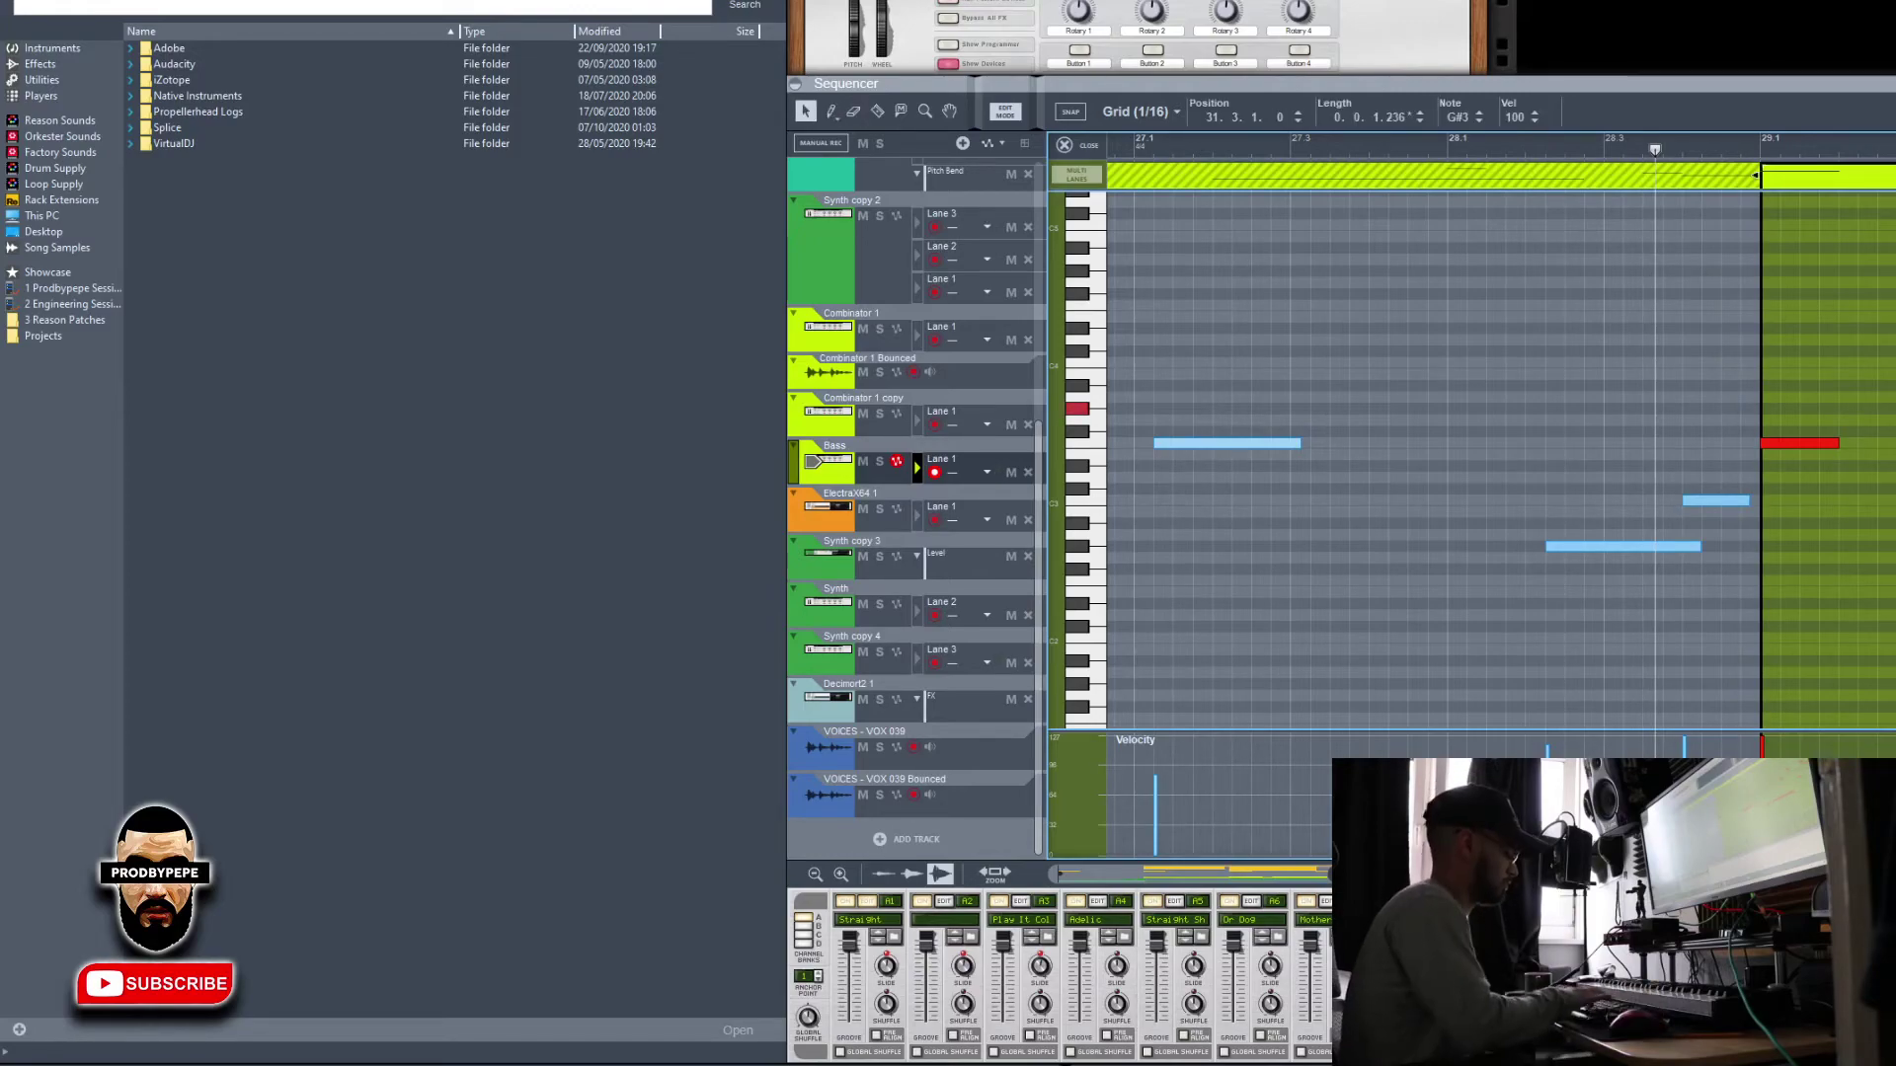
key("q")
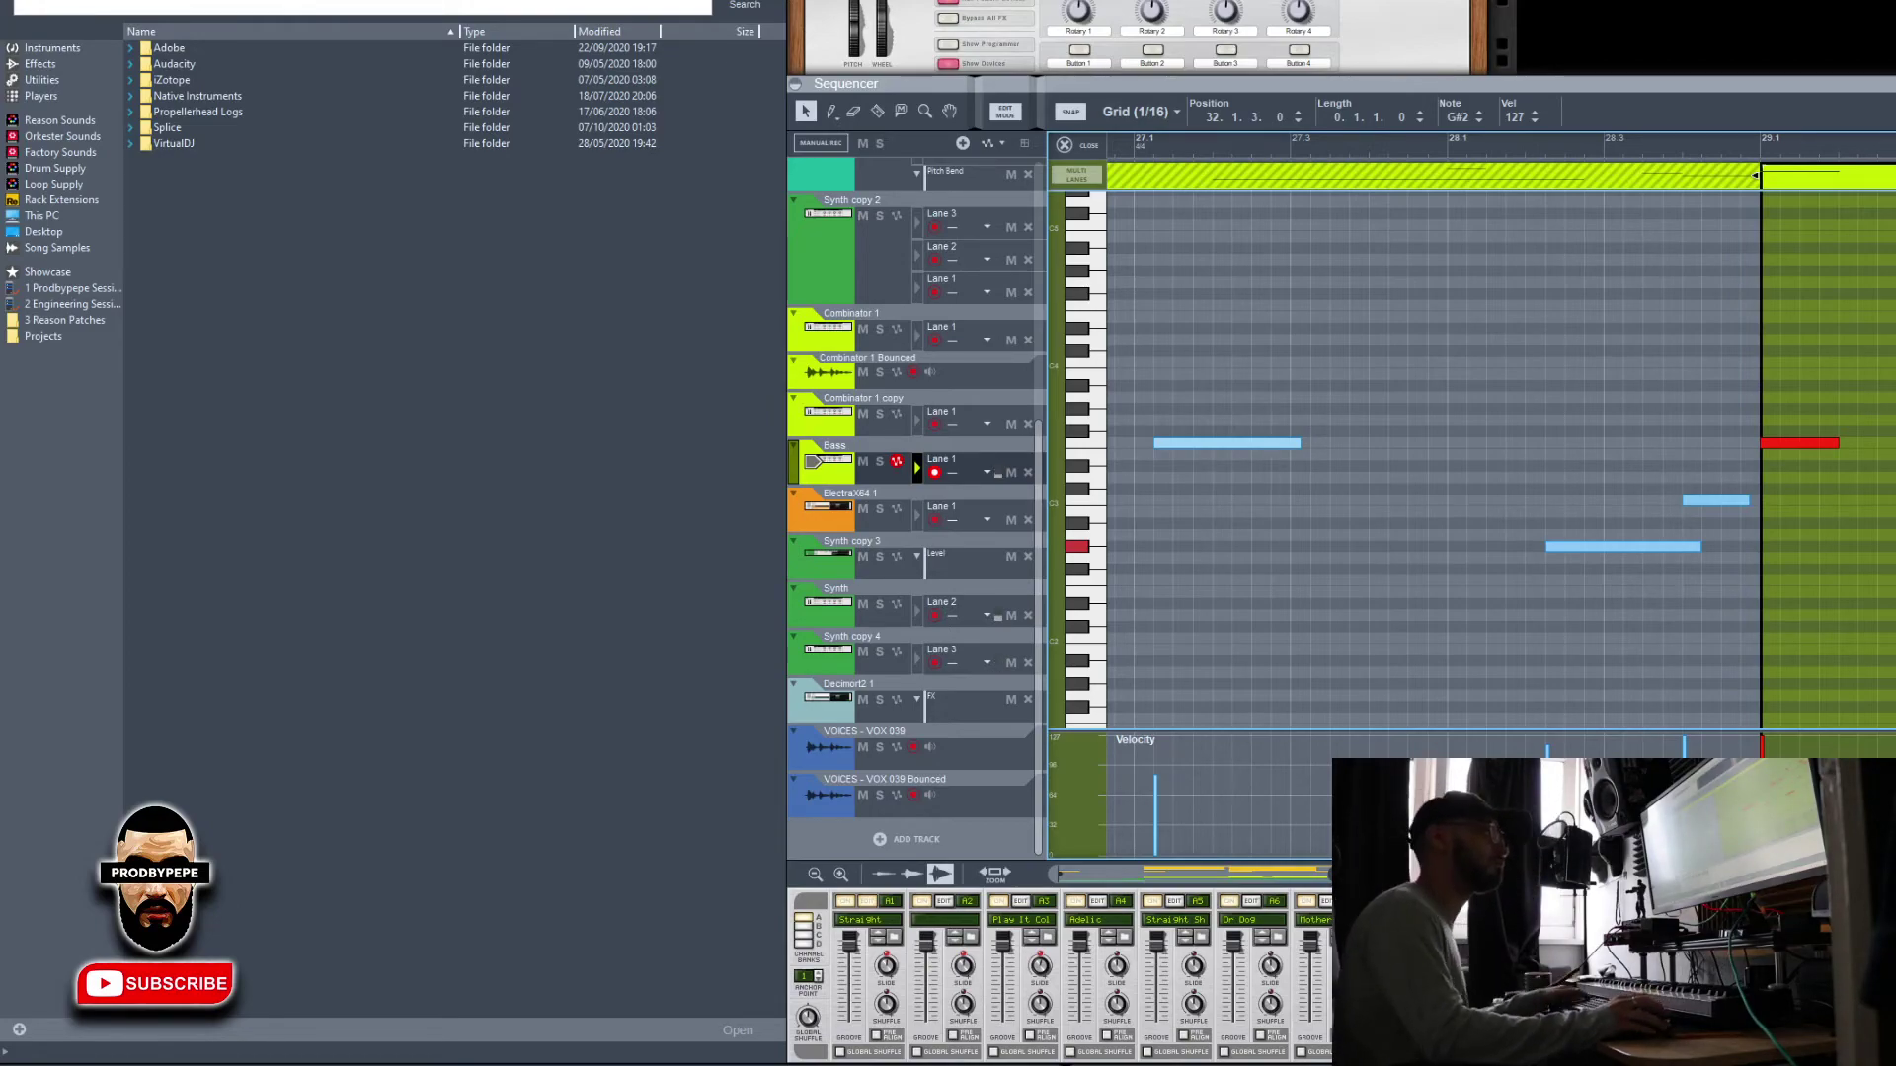
key("ctrl+e")
Trim the start of the Synth copy 4 clip at bar 37 to about bar 40 and copy the track's bar 29 clip to bar 37
scroll(1655, 534, "left", 5)
left_click(1656, 526)
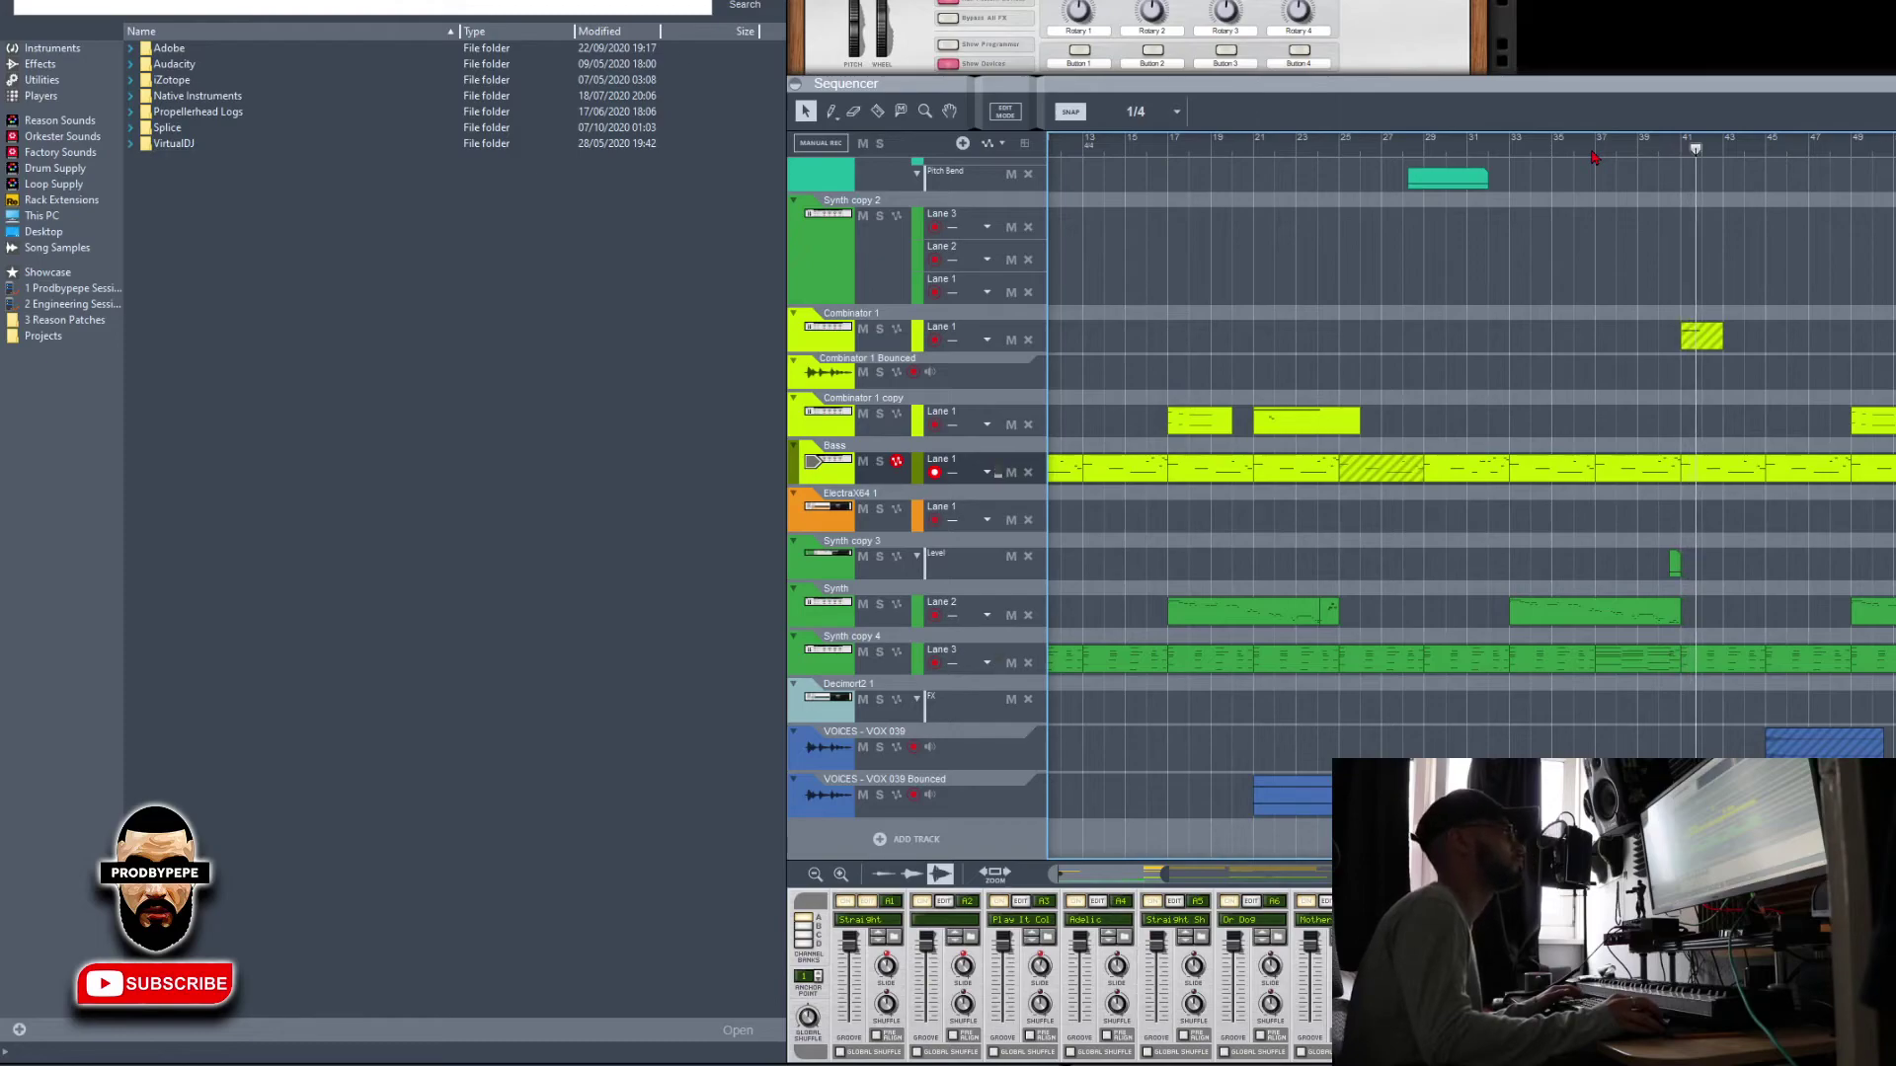
left_click_drag(1580, 150, 1519, 148)
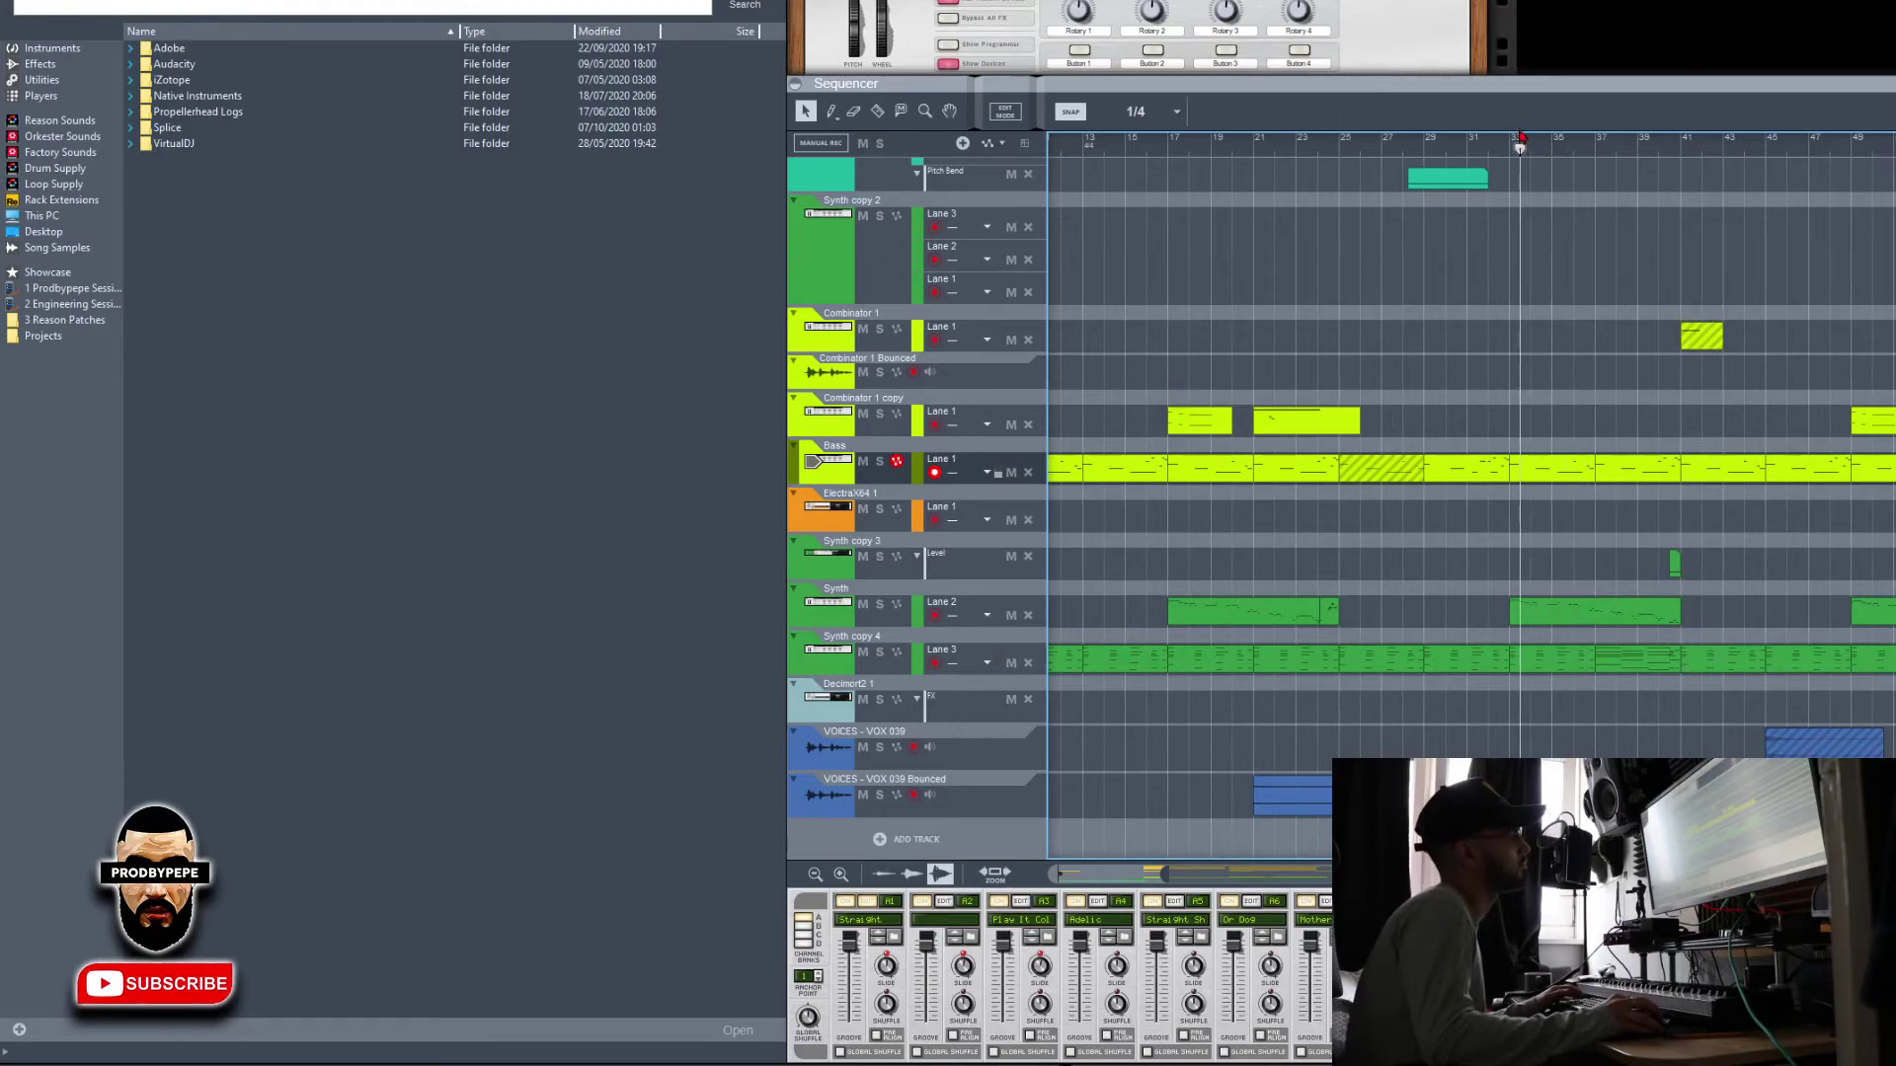
left_click(1610, 664)
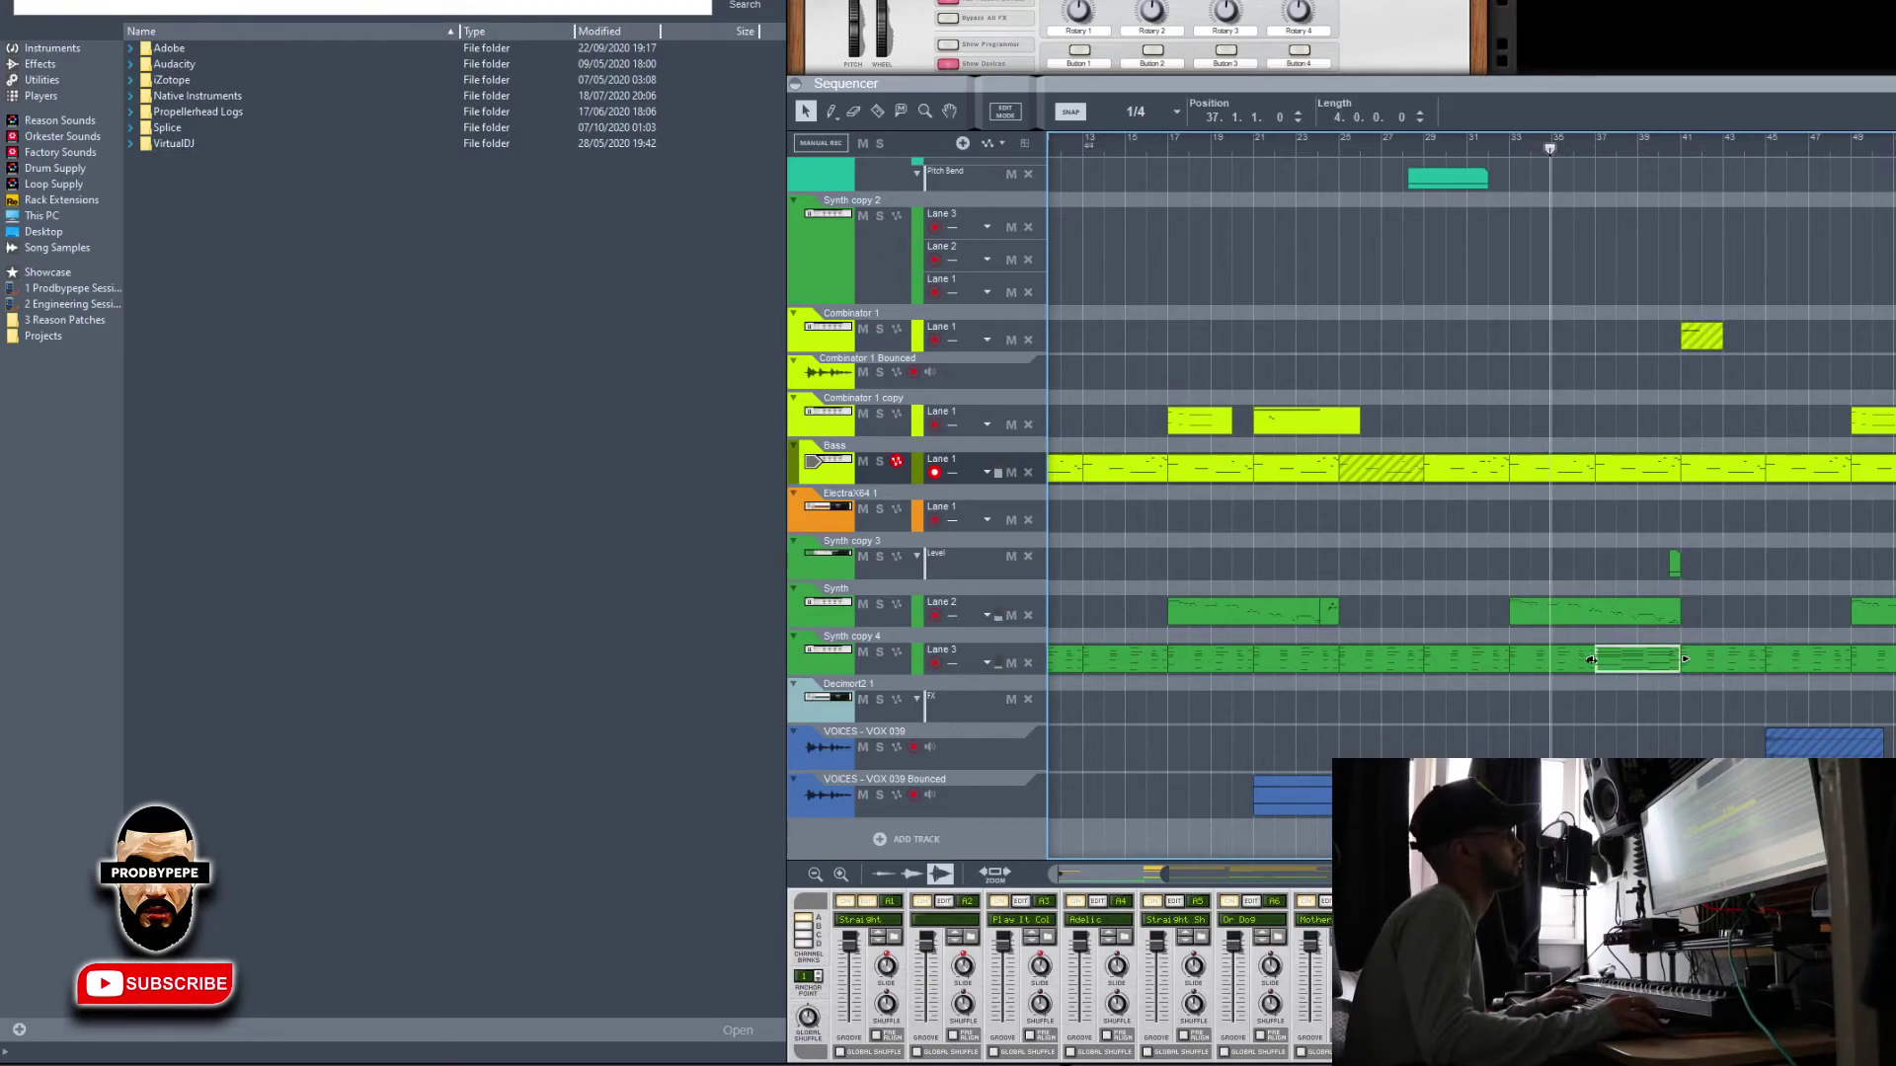
left_click_drag(1593, 659, 1662, 660)
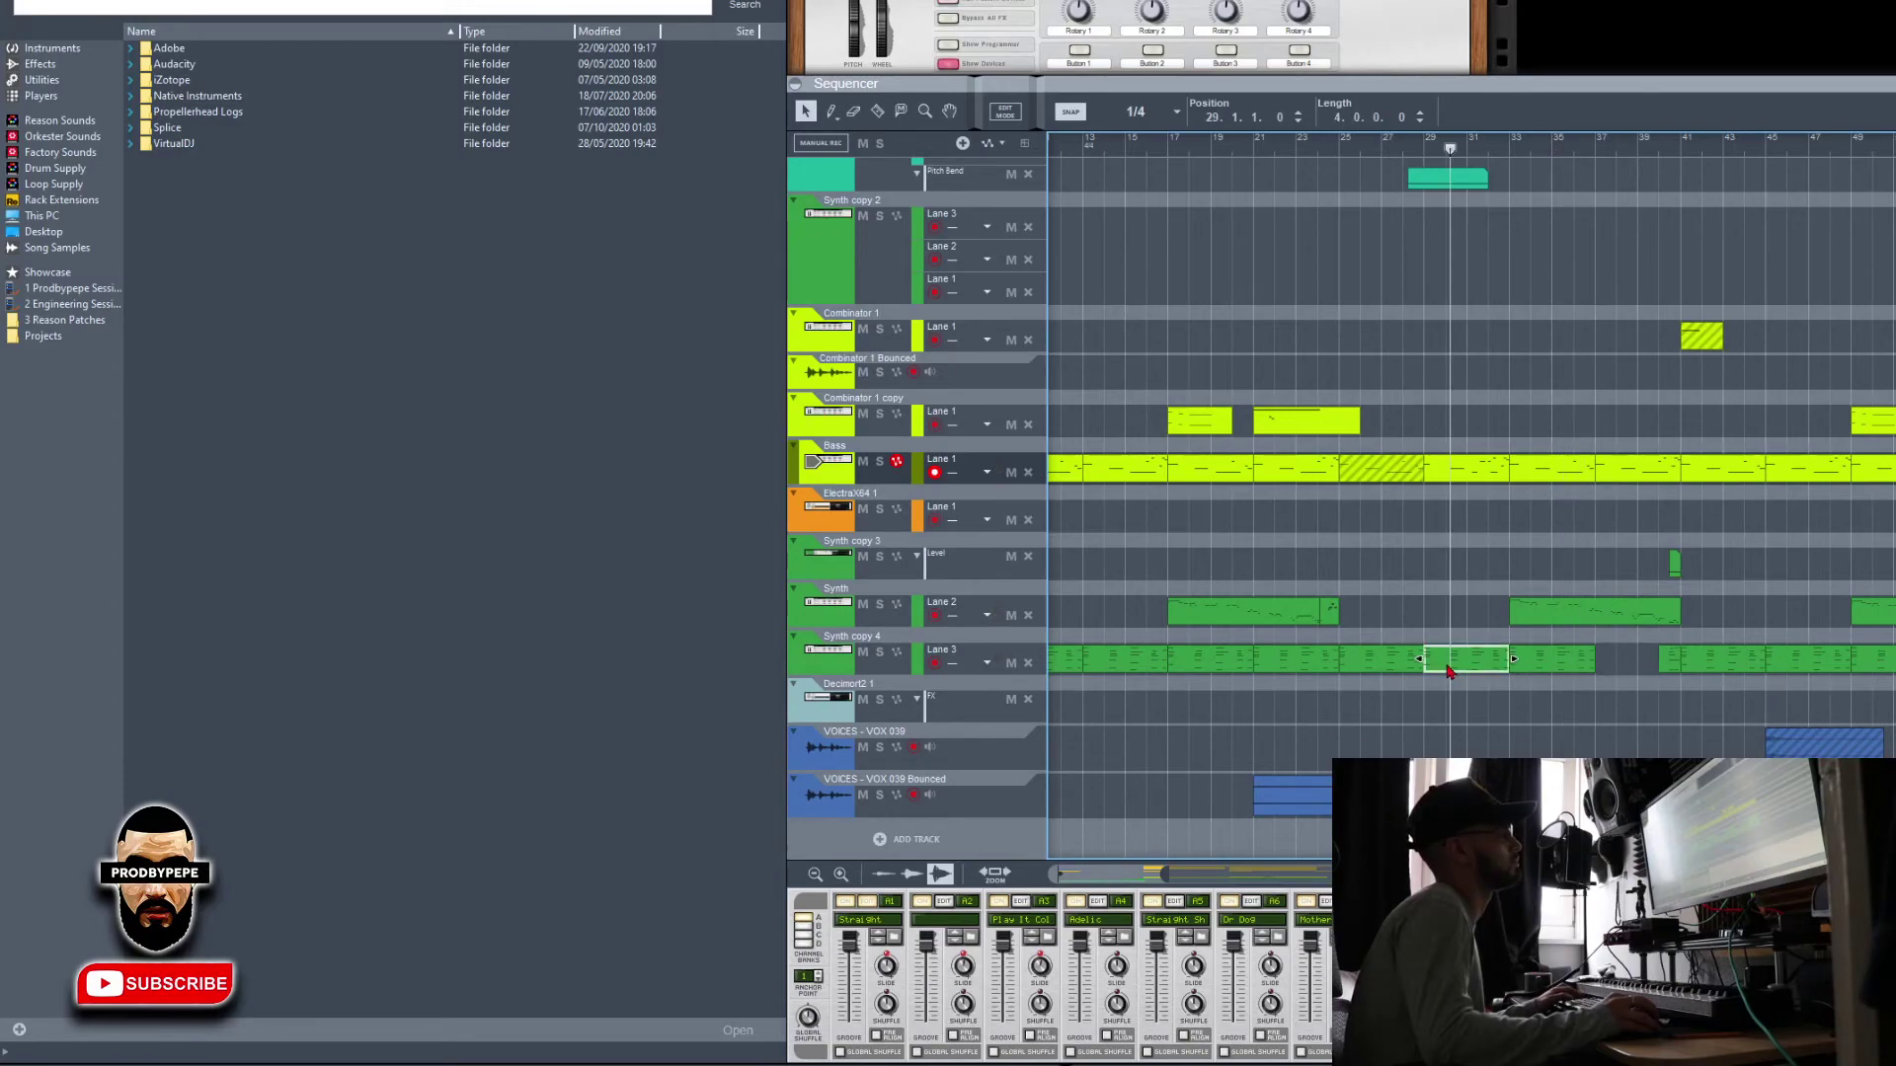
left_click(1619, 660)
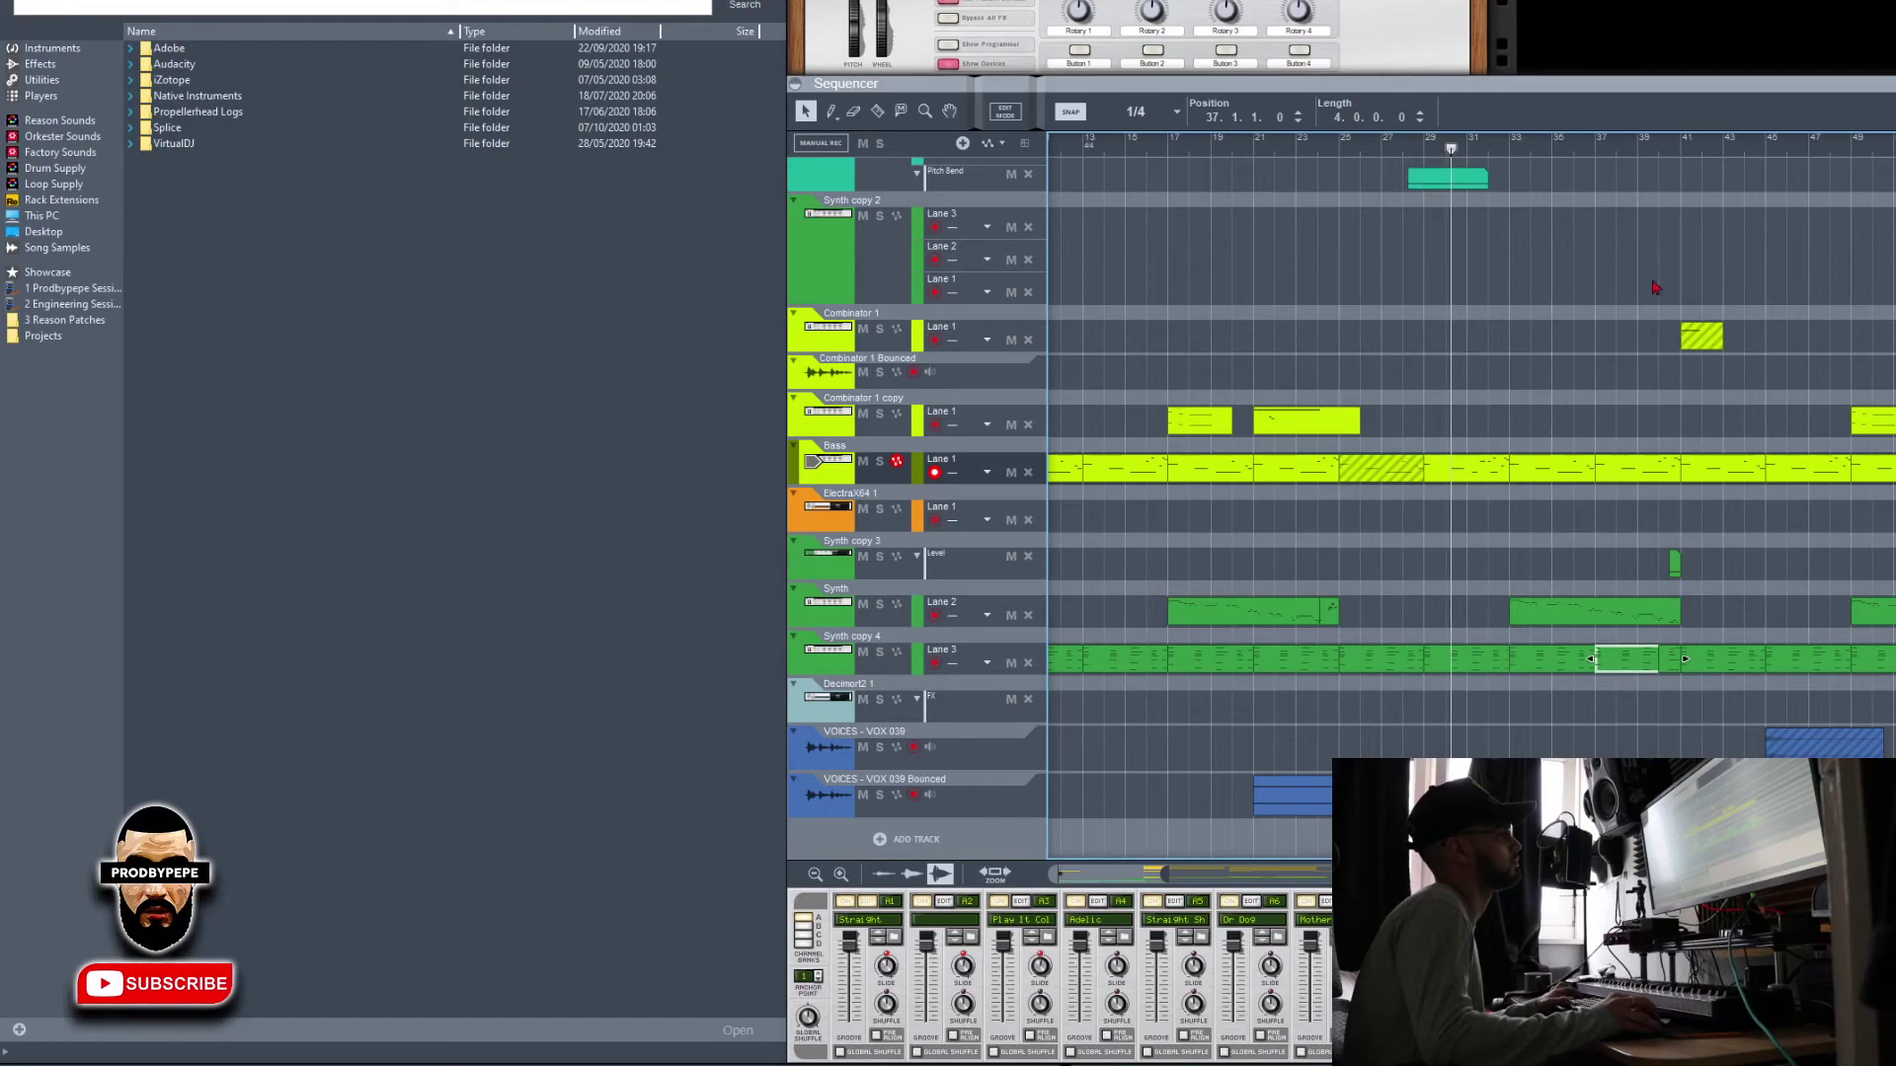
left_click(1662, 708)
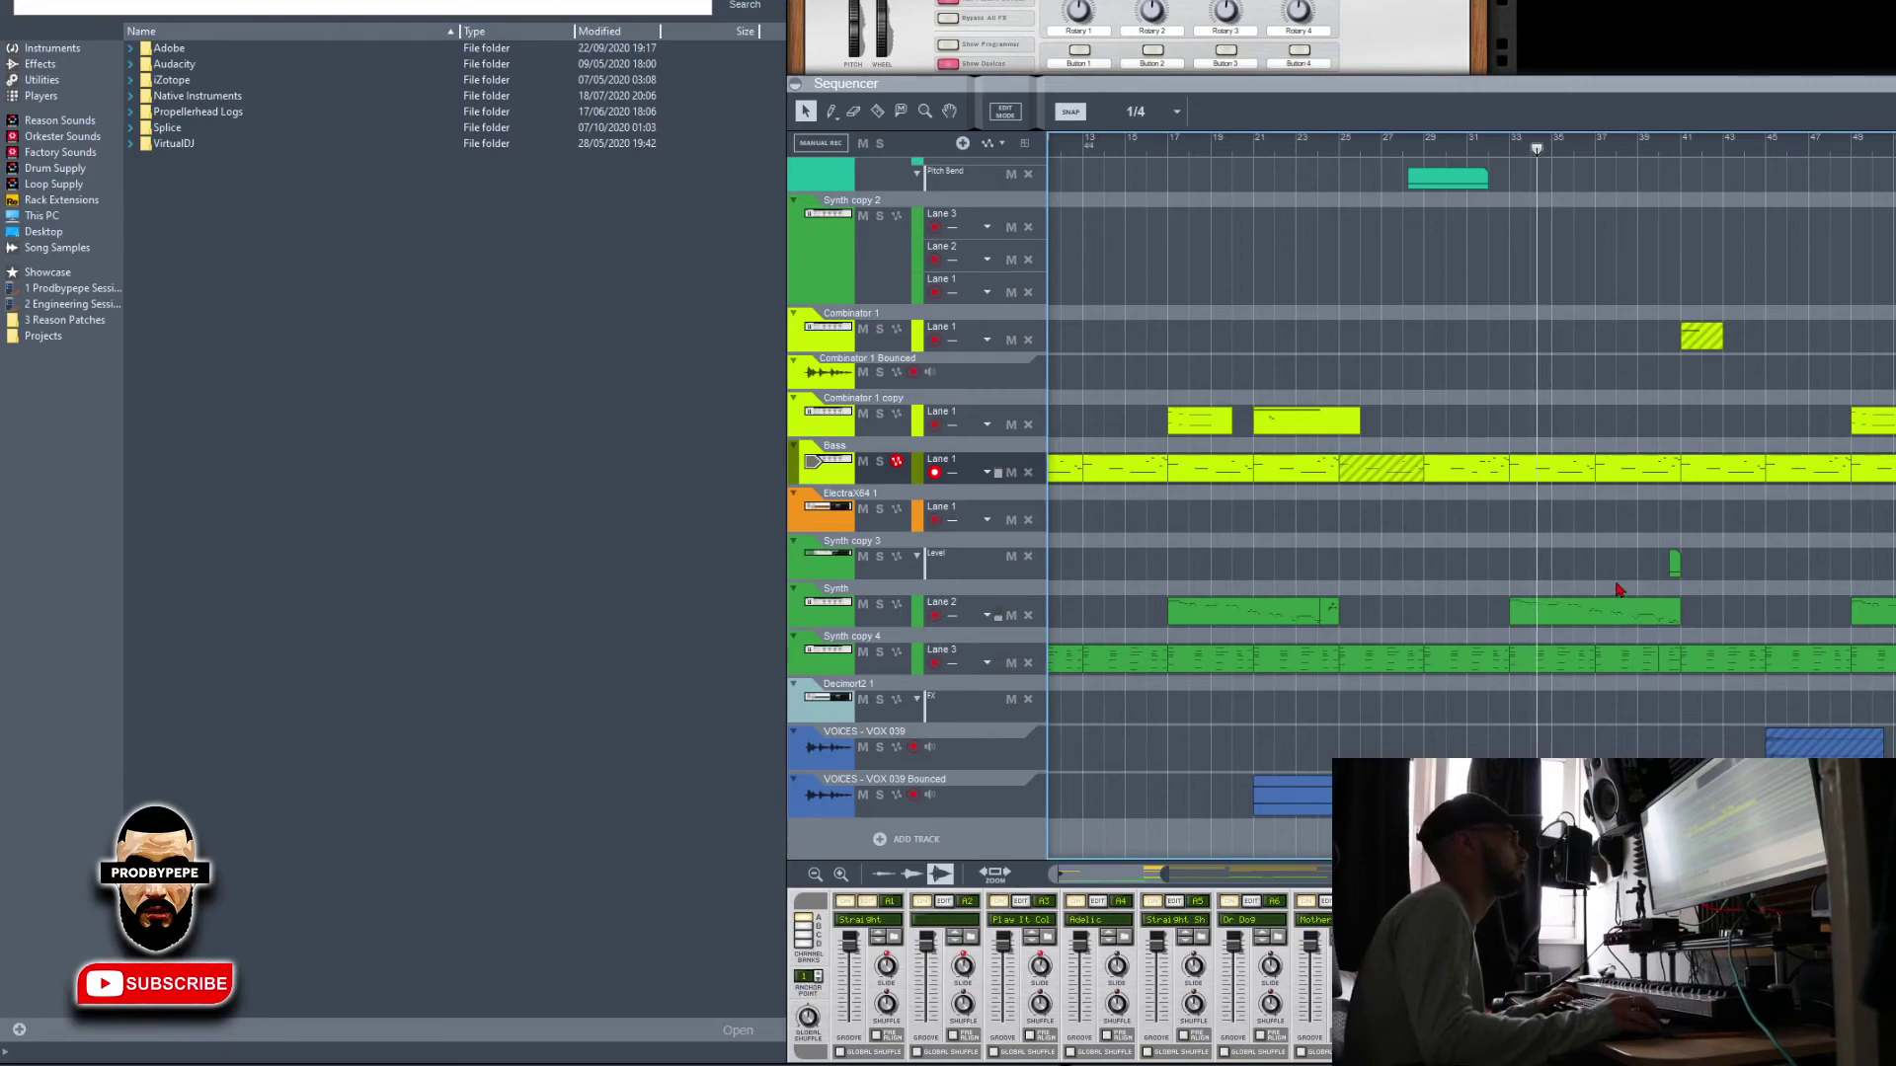
Replay the arrangement from the beginning and mute the Kick clip at bar 9
left_click(1666, 614)
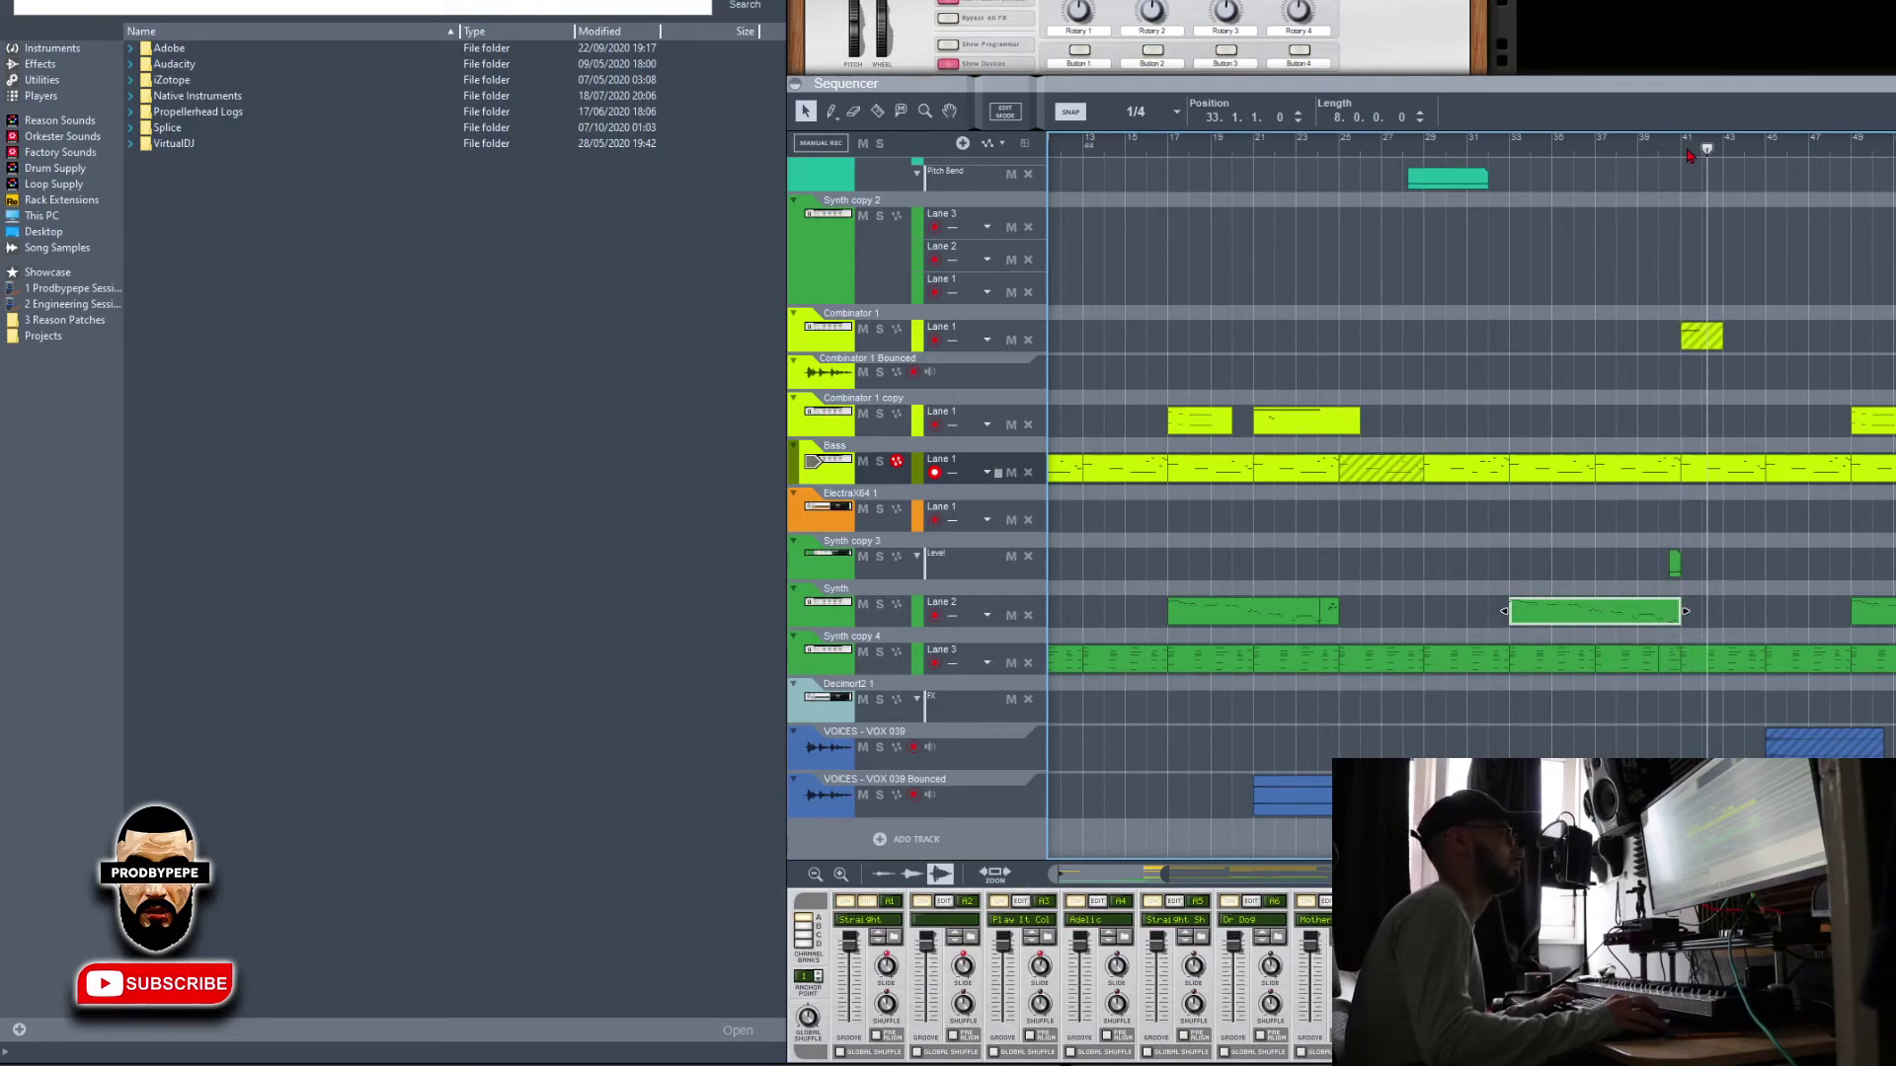
left_click_drag(1687, 150, 1048, 2)
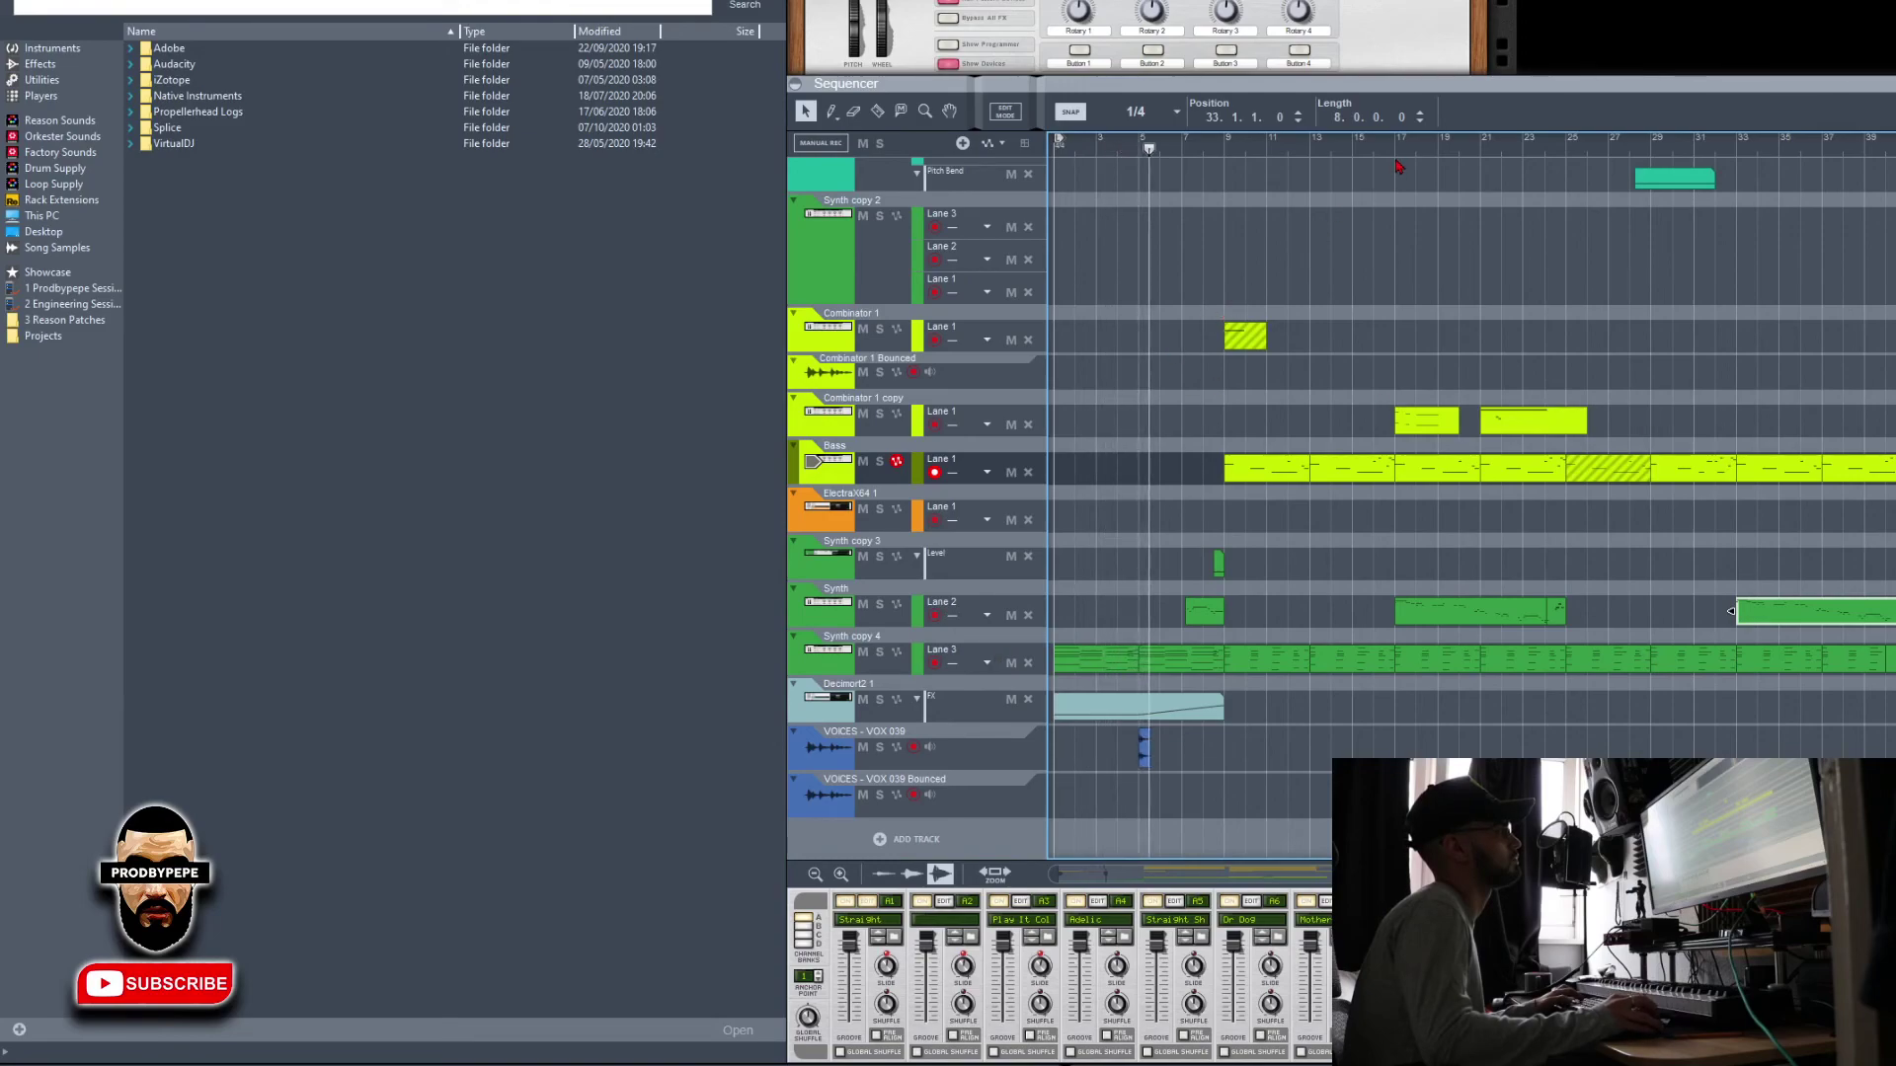
scroll(1396, 167, "up", 5)
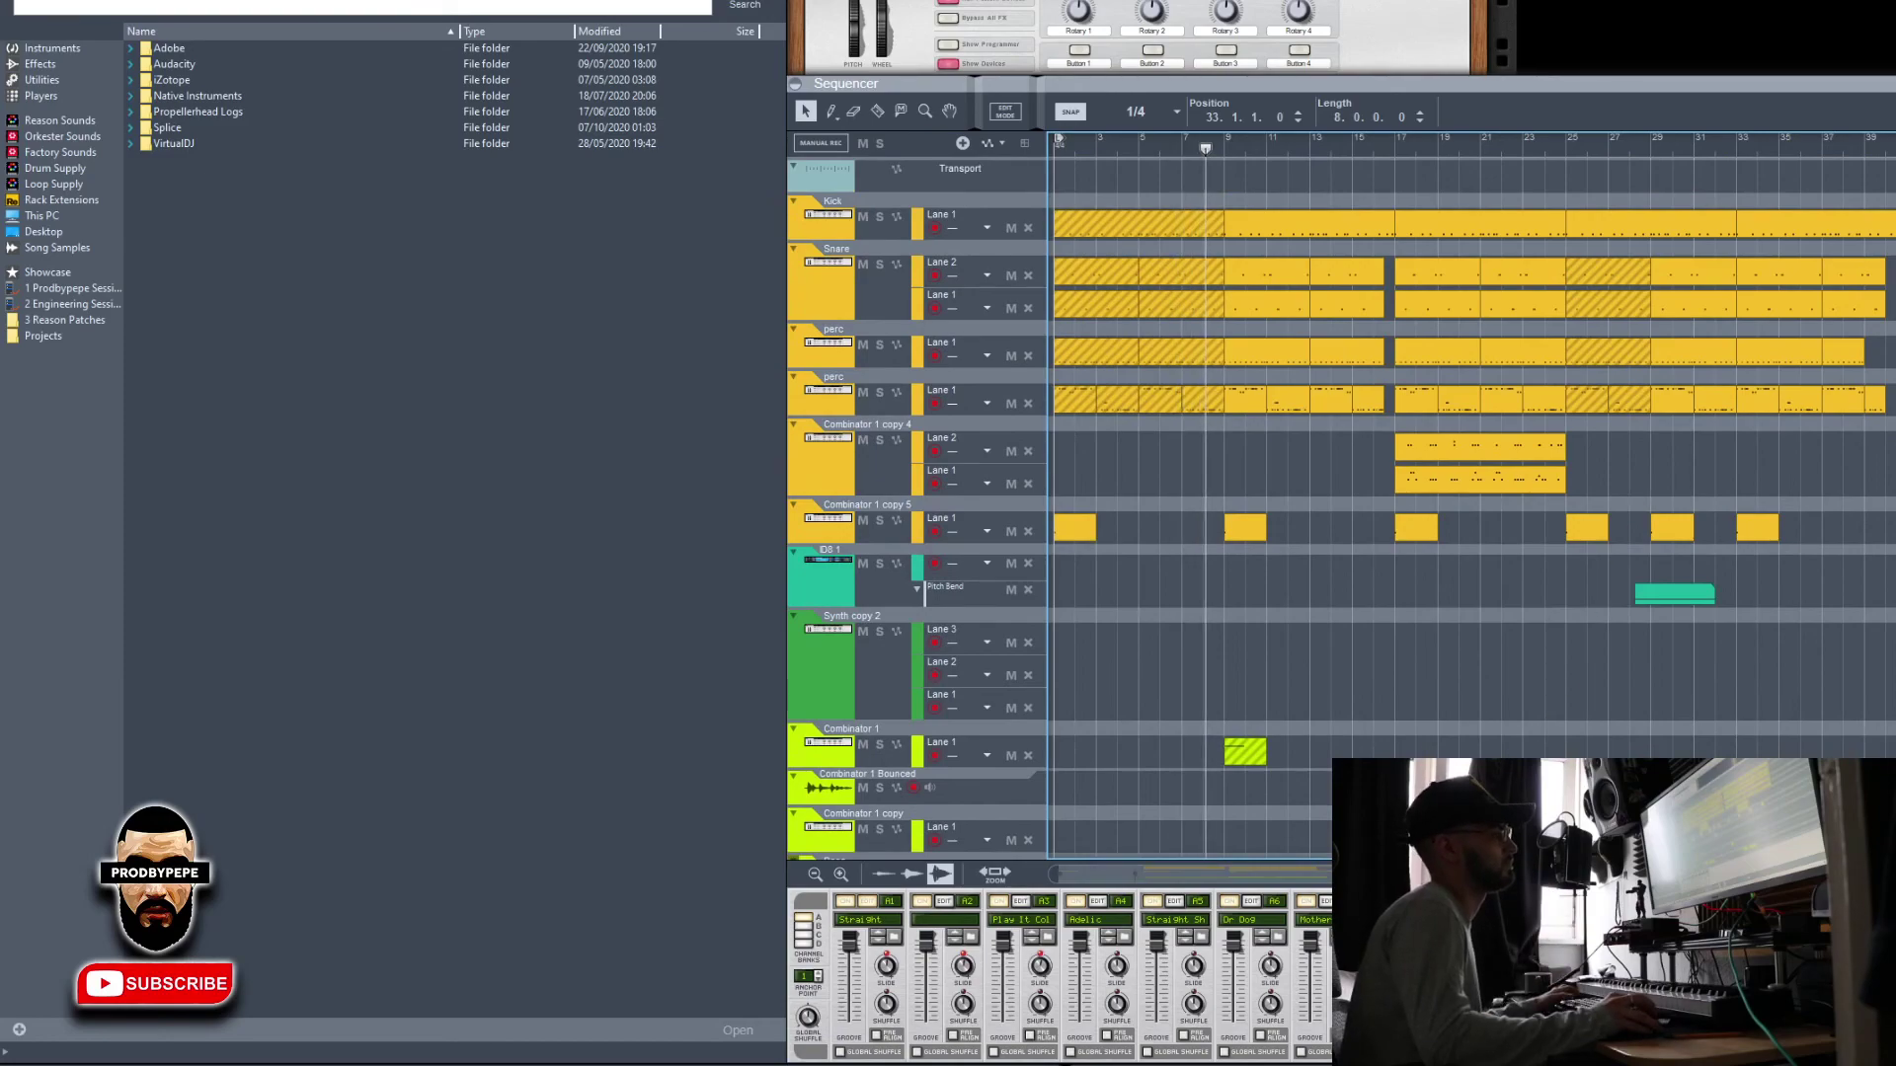
scroll(1396, 445, "down", 2)
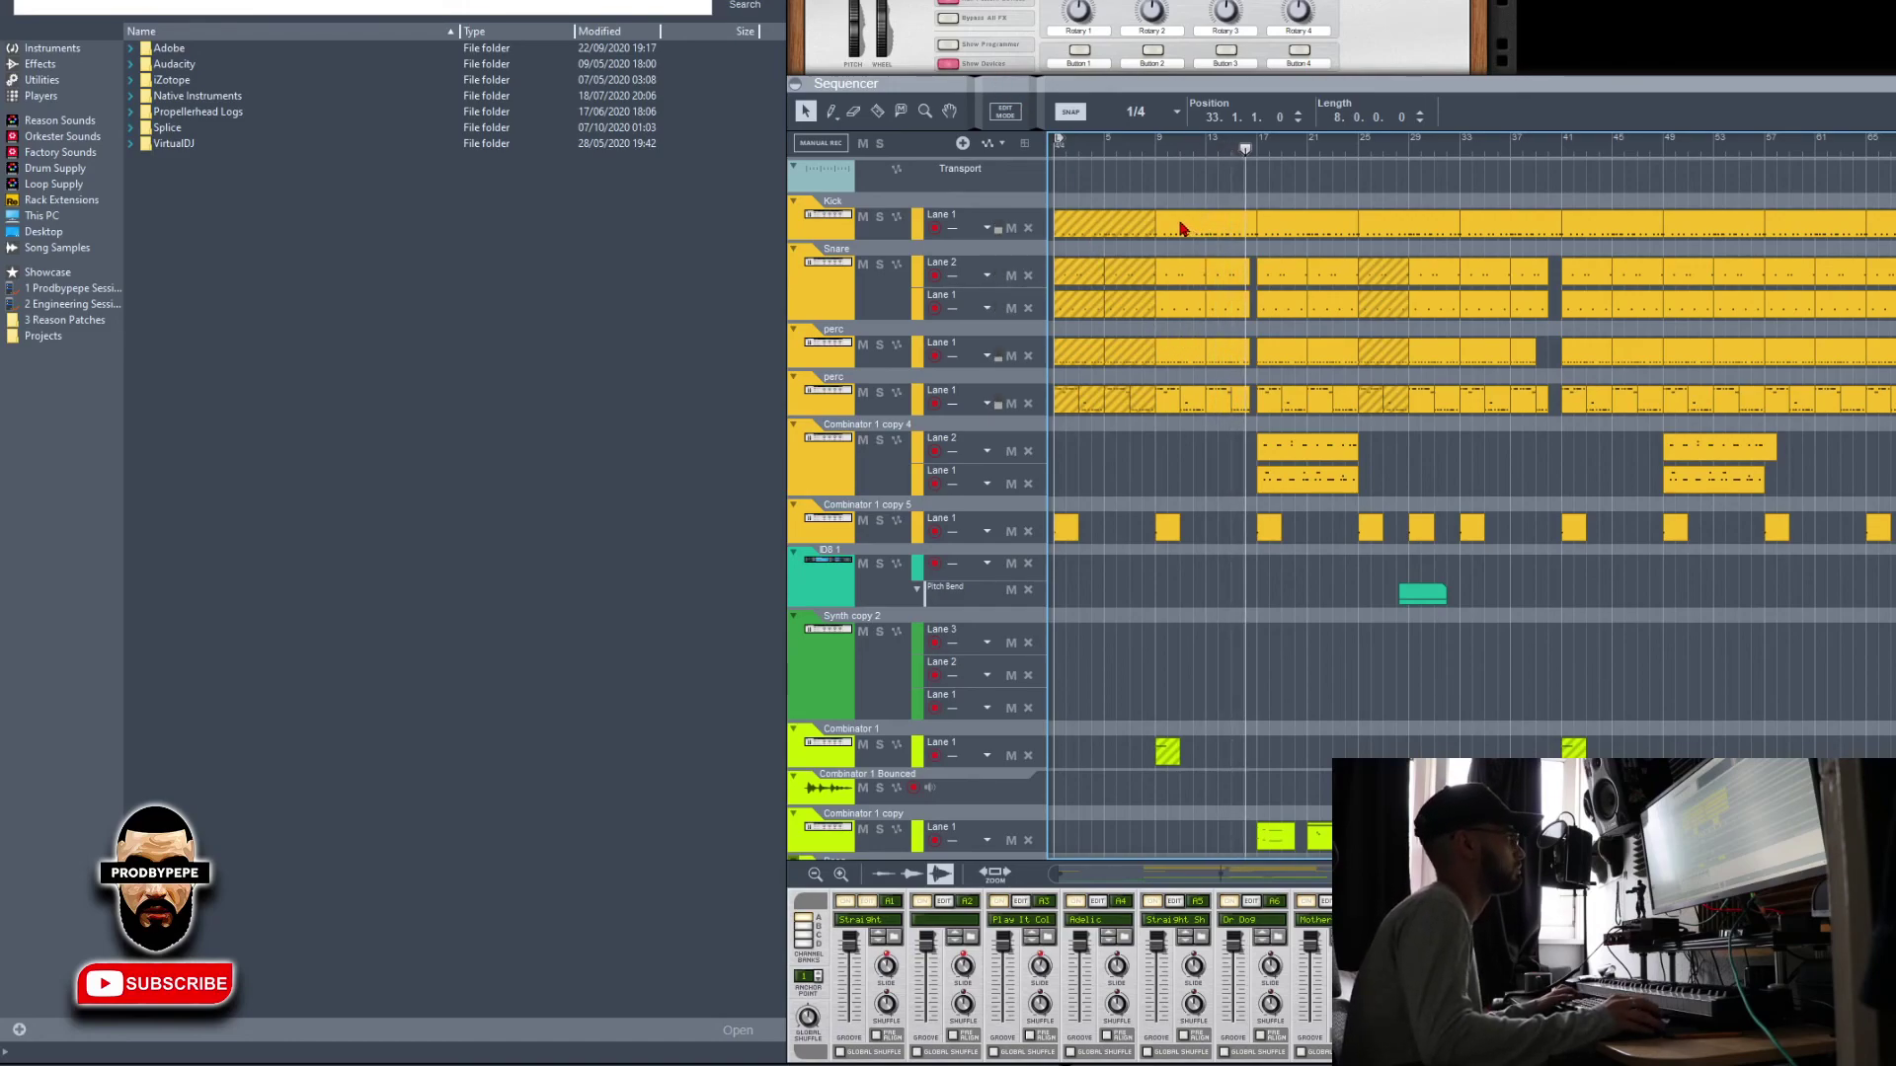
left_click(1147, 148)
left_click(1192, 229)
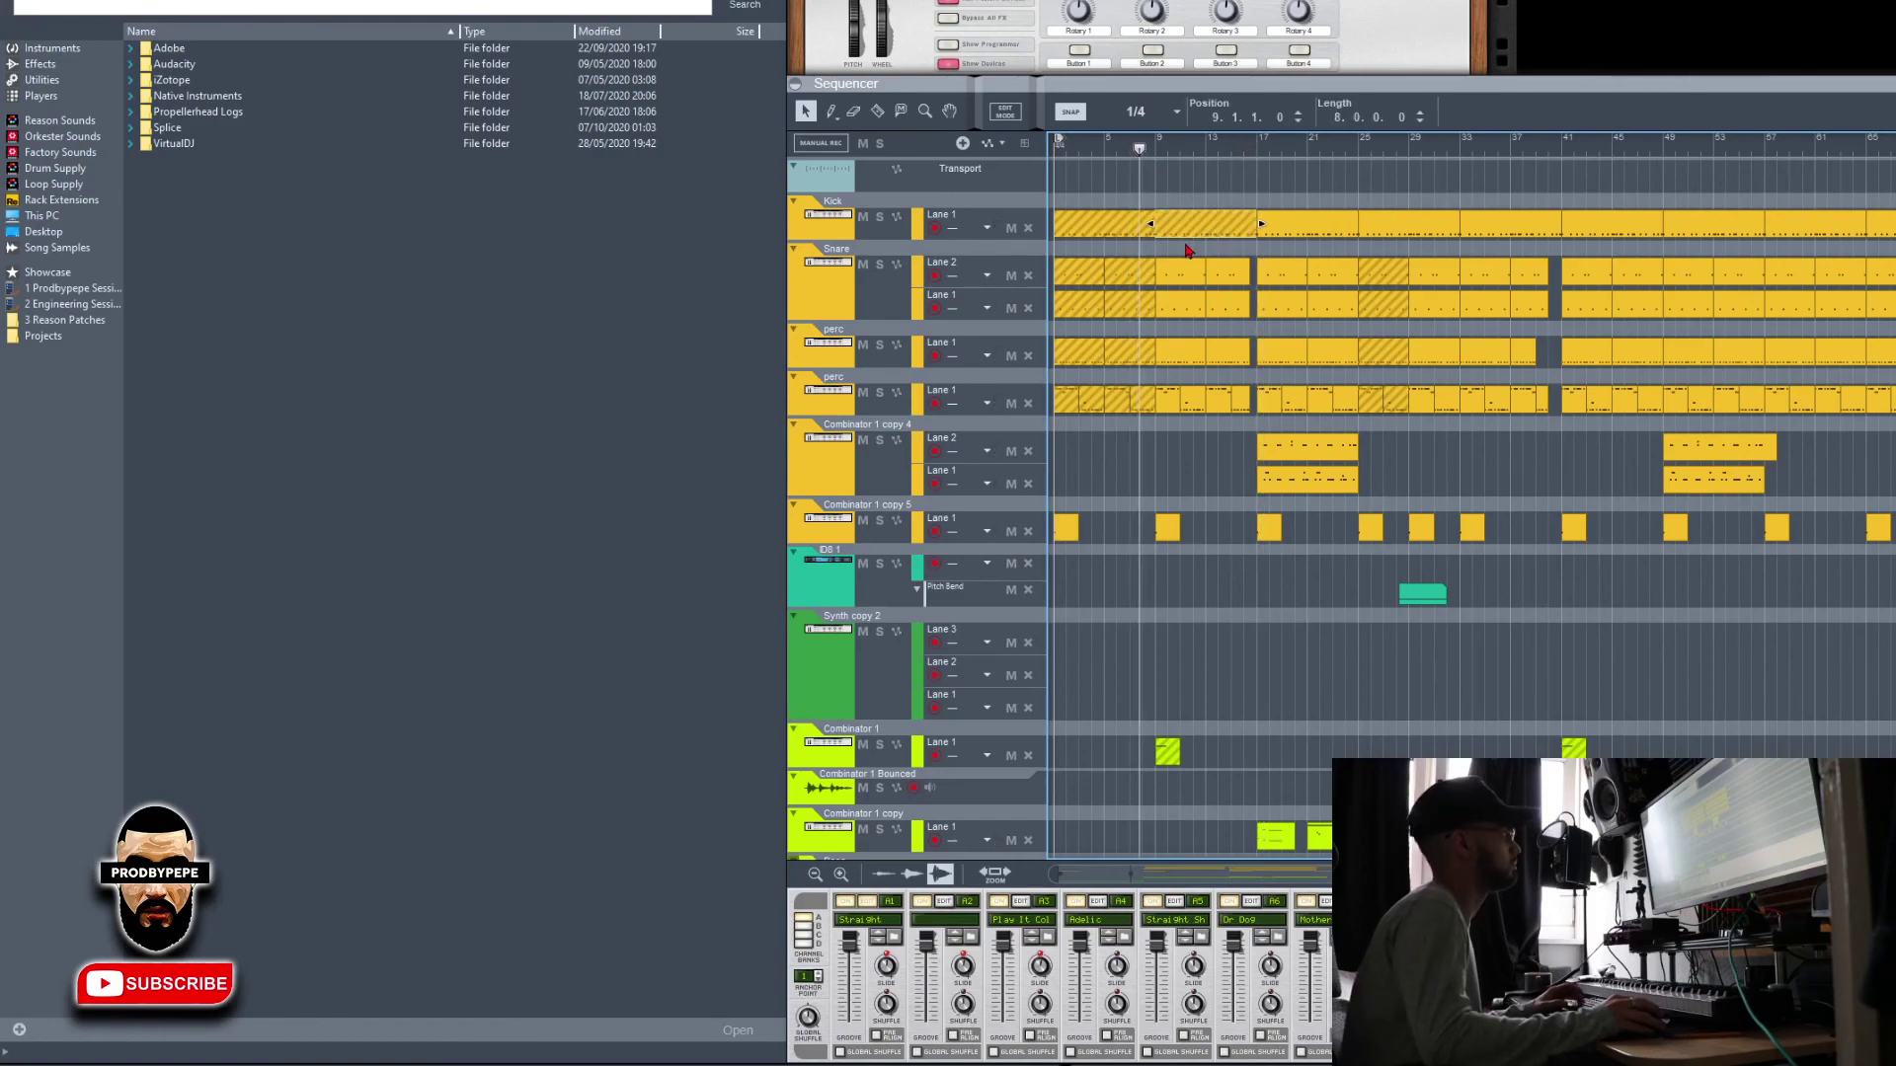
Mute the Snare Lane 1 and Lane 2 clips at bars 9 and 13
left_click_drag(1172, 255, 1222, 328)
scroll(1223, 328, "down", 5)
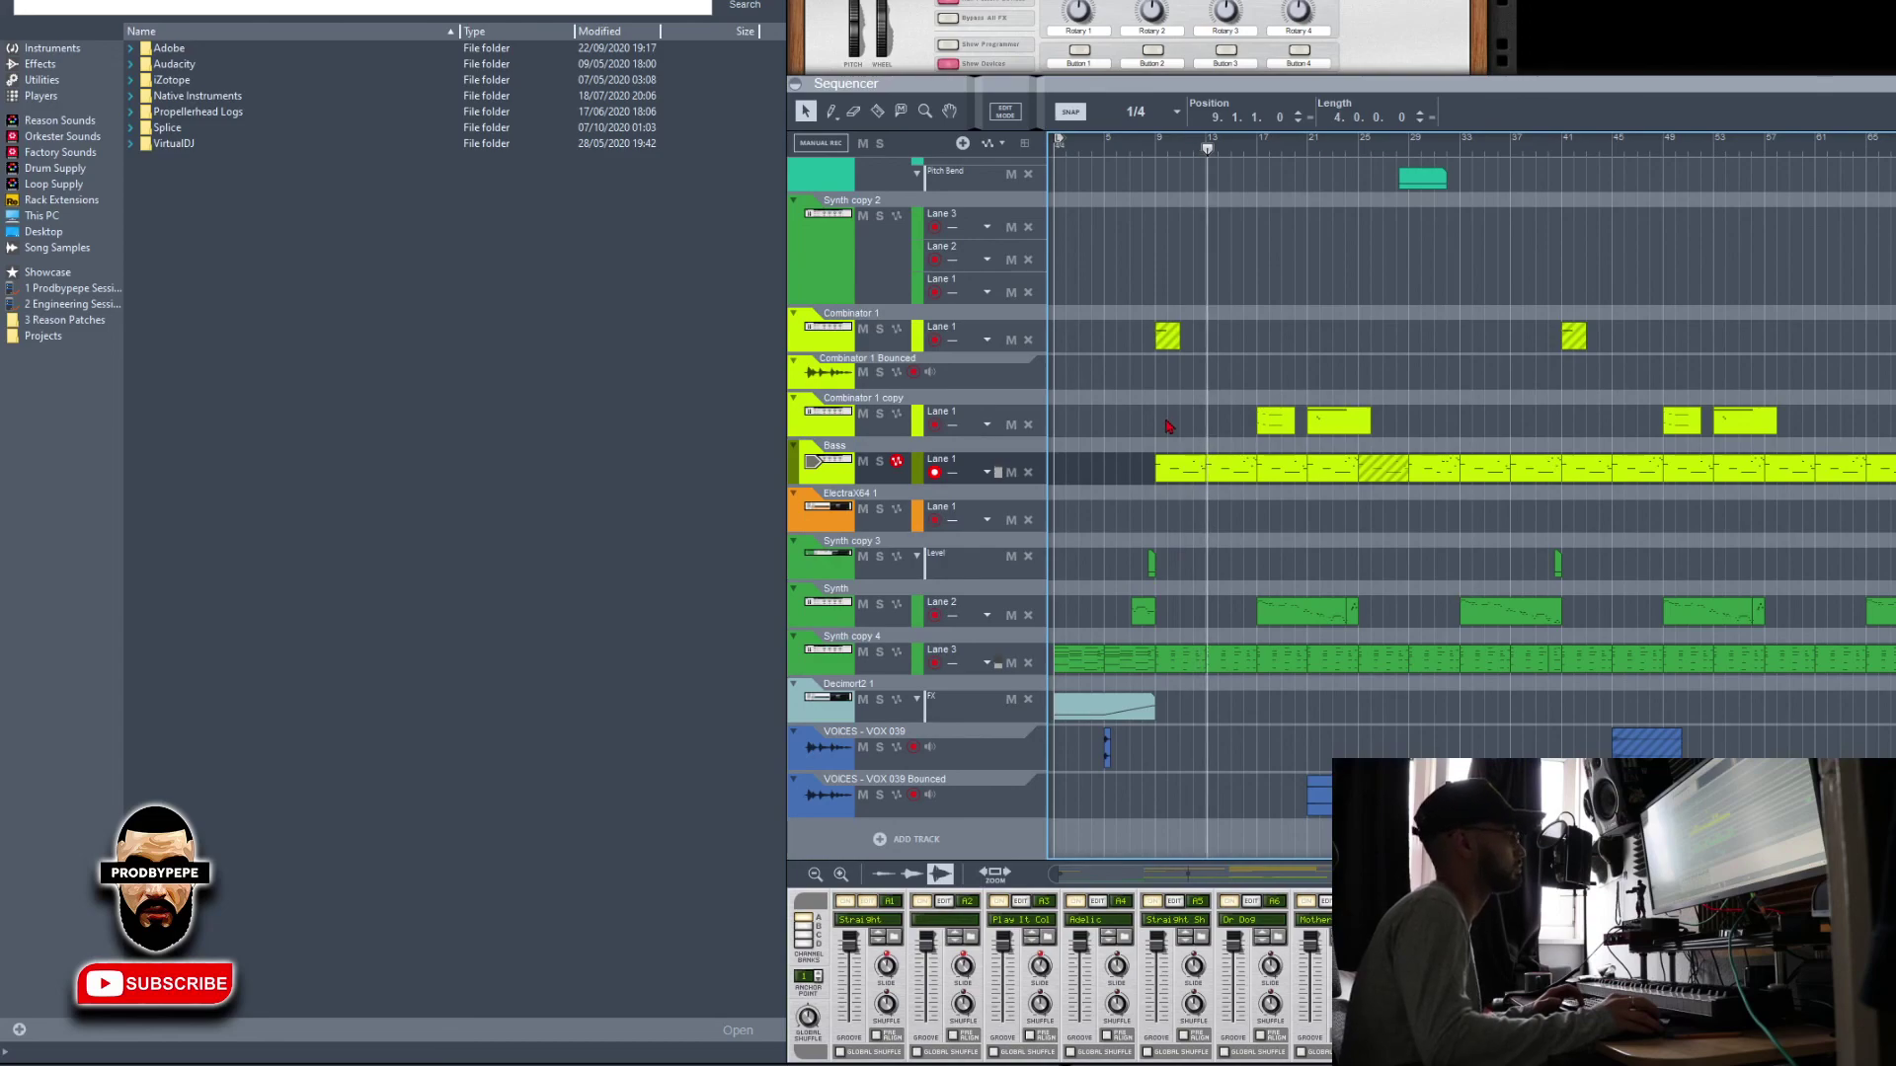
scroll(1190, 434, "up", 8)
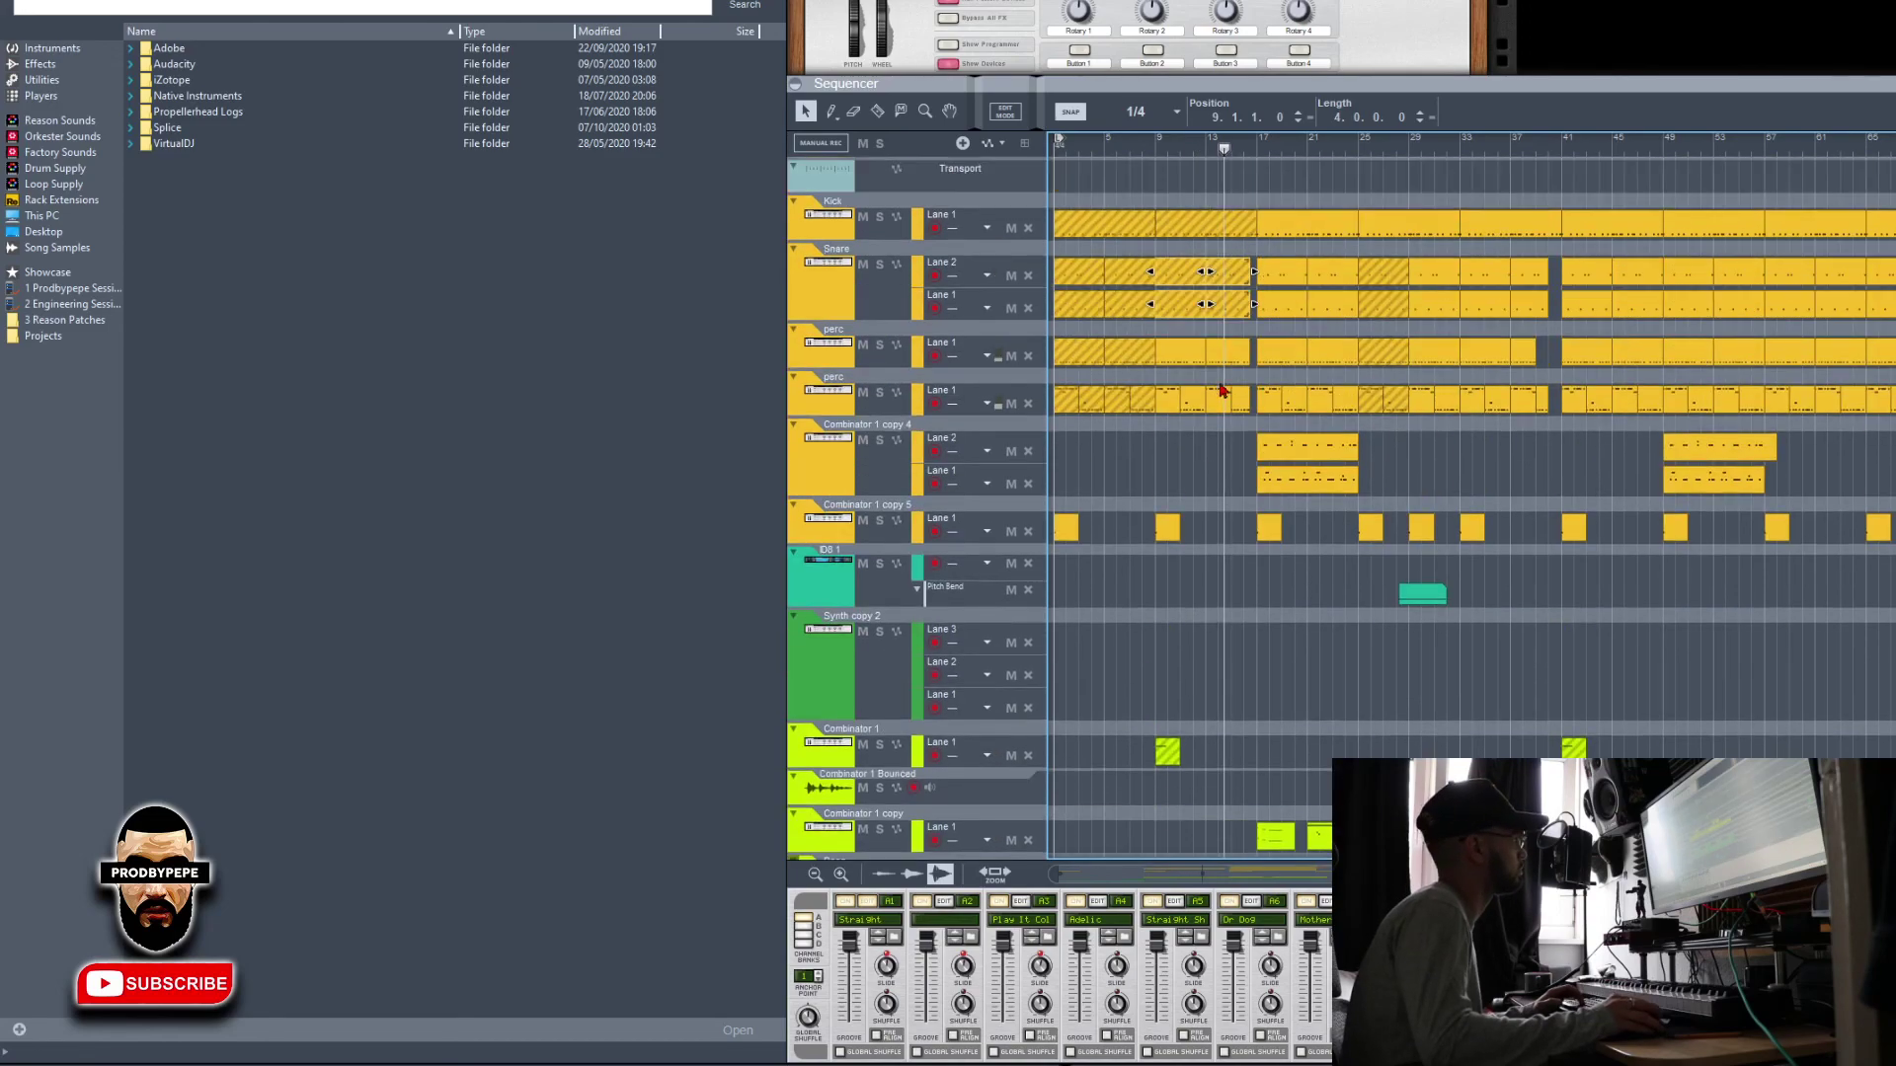